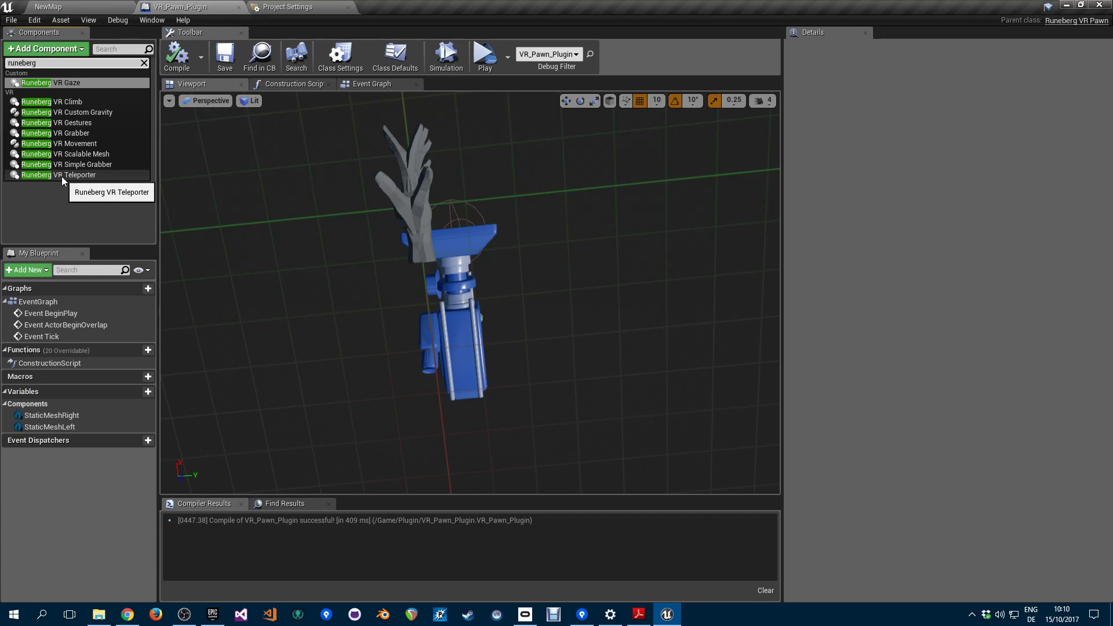
Add a Runeberg VR Teleporter component to the pawn and parent it to MotionController_Left.
left_click(61, 177)
left_click(56, 207)
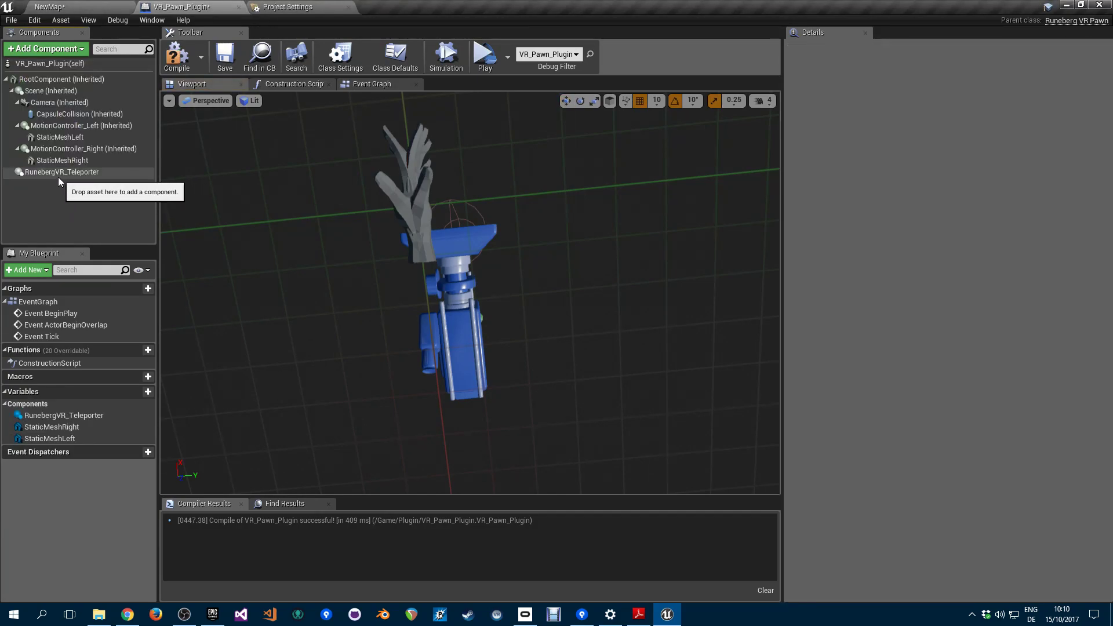
left_click(49, 174)
left_click_drag(36, 175, 61, 129)
left_click(47, 214)
left_click(68, 149)
left_click(176, 58)
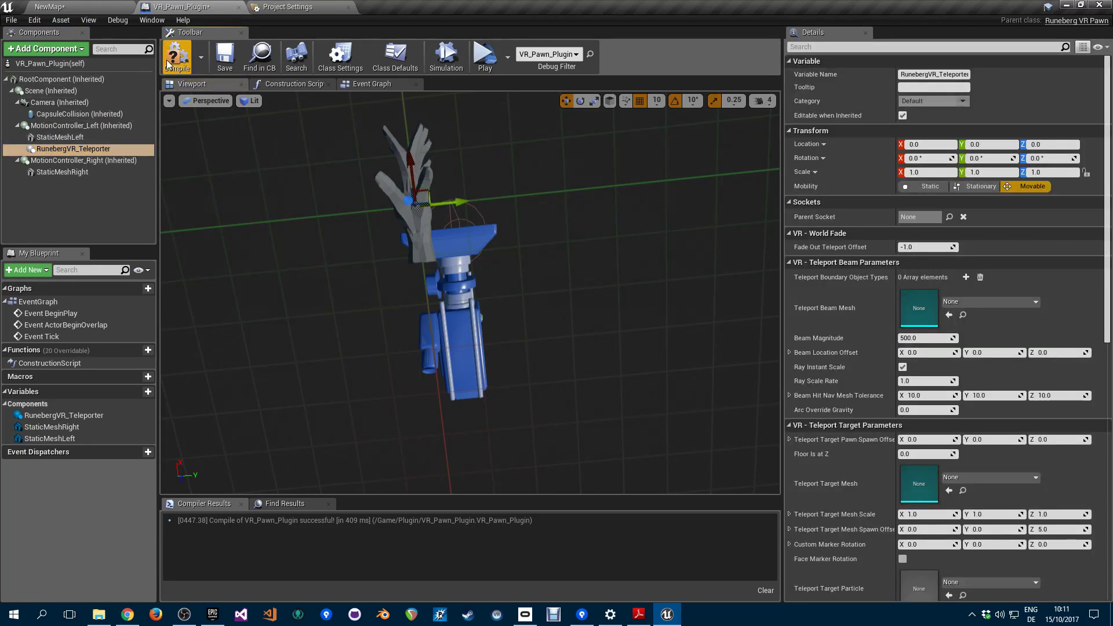
Delete all the default event nodes from the pawn's Event Graph and compile the blueprint.
left_click(385, 84)
left_click_drag(246, 172, 374, 454)
key("Delete")
left_click(175, 58)
Place a reference to the RunebergVR_Teleporter component in the Event Graph and add a Show Teleport Arc node targeting it.
left_click(37, 148)
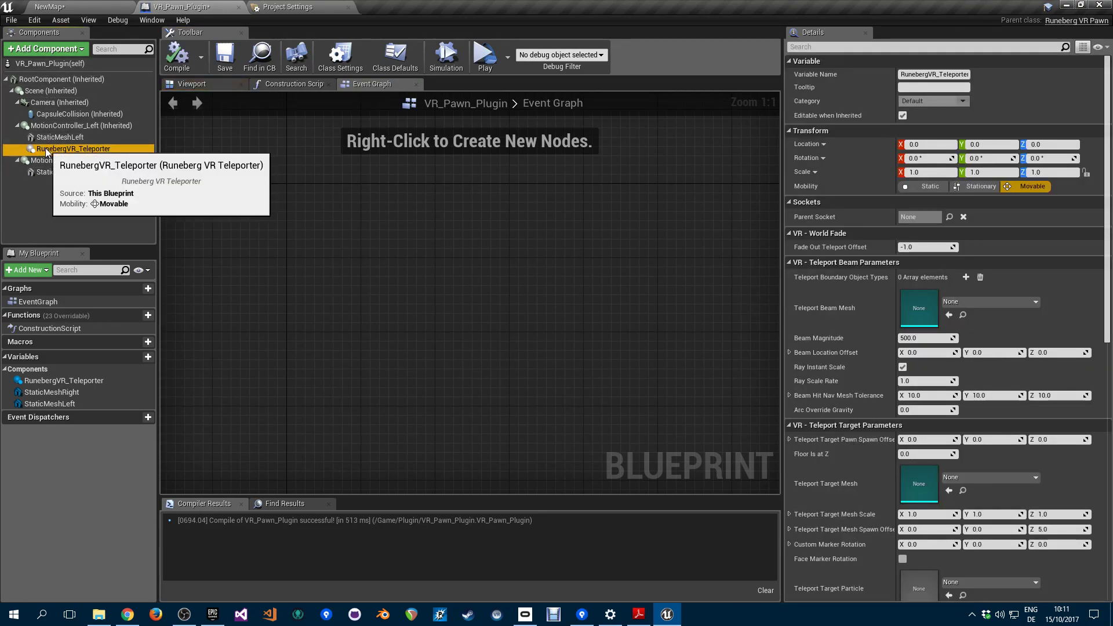
left_click_drag(47, 151, 251, 289)
right_click_drag(323, 339, 291, 363)
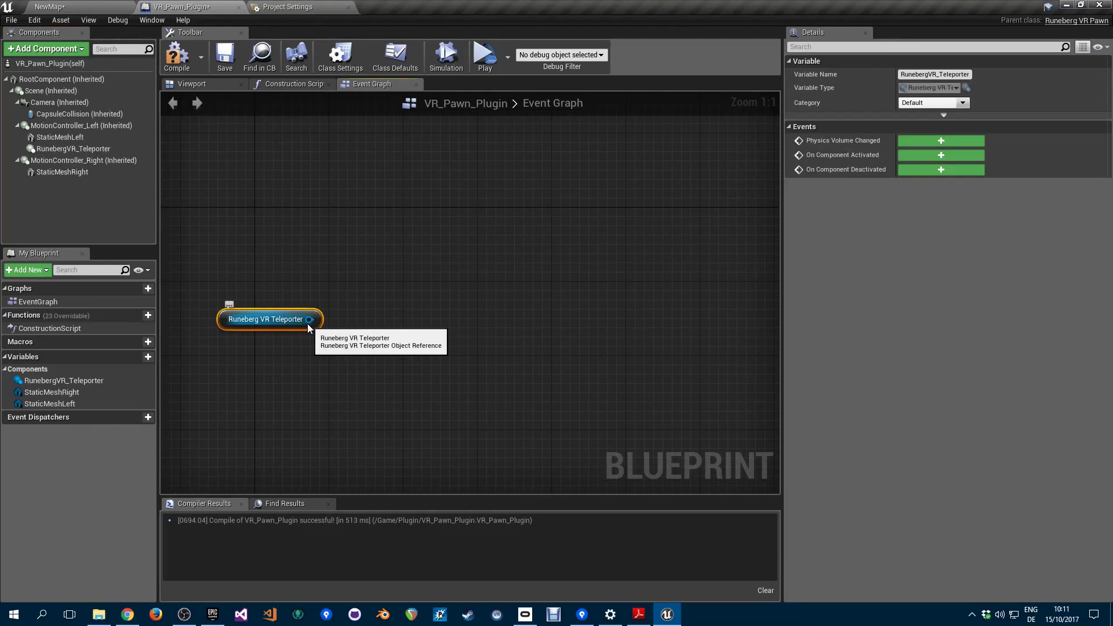
left_click_drag(309, 319, 360, 259)
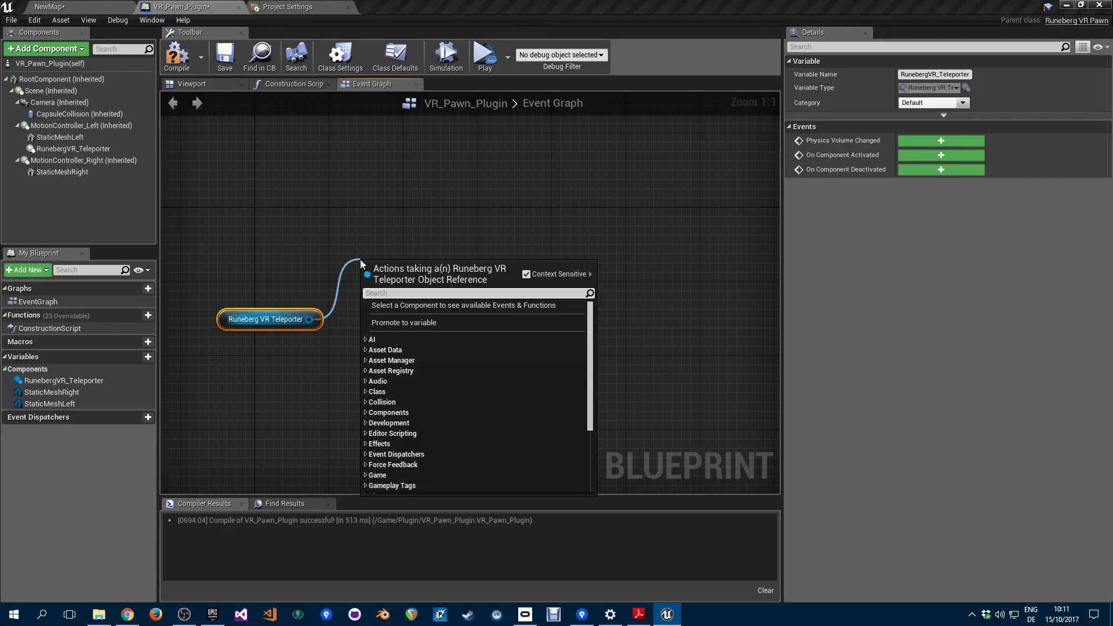
type("show")
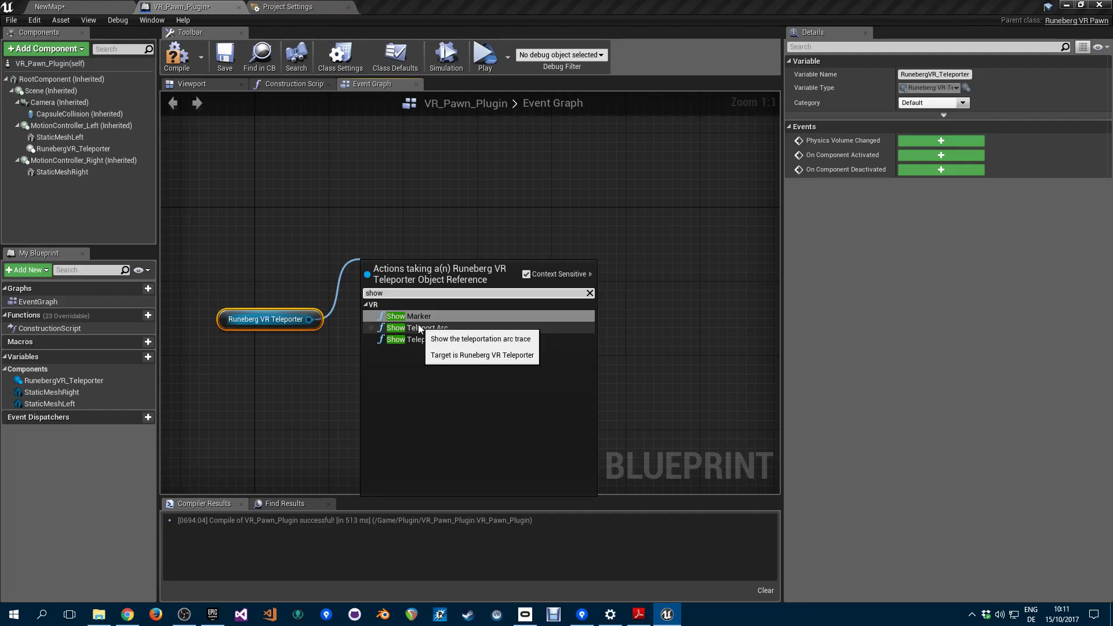
left_click(440, 329)
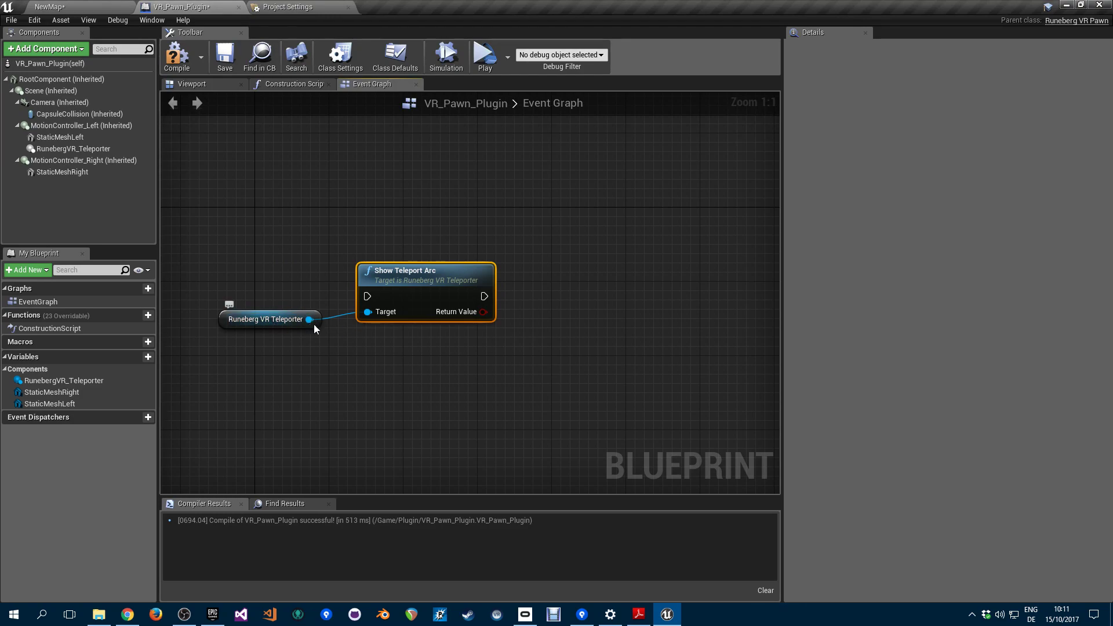
Add a Hide Teleport Arc node targeting the Runeberg VR Teleporter reference, placed below and to the right of Show Teleport Arc.
left_click_drag(310, 319, 526, 385)
type("hide")
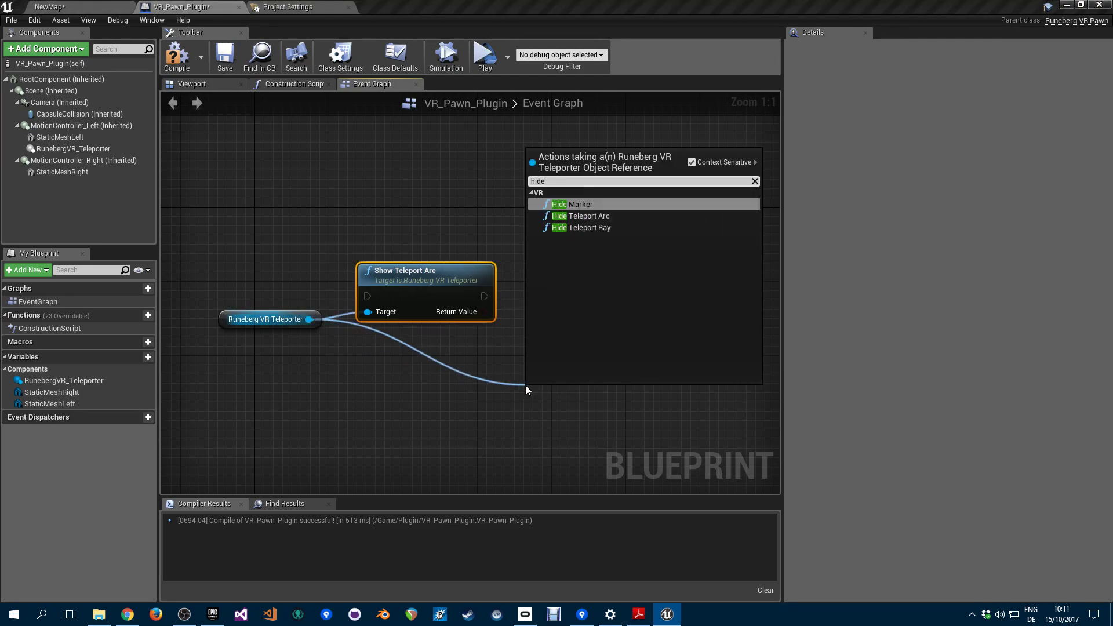
left_click(587, 217)
left_click_drag(593, 413, 630, 412)
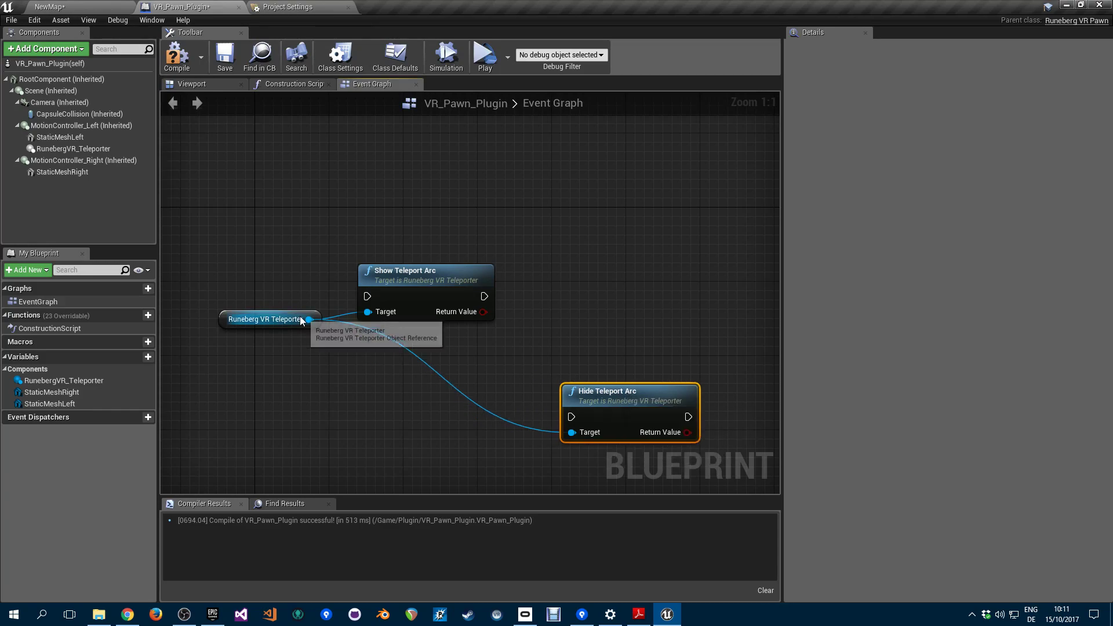
Add a Teleport Now node targeting the Runeberg VR Teleporter reference, placed below the Show Teleport Arc node.
left_click_drag(309, 319, 345, 430)
type("te")
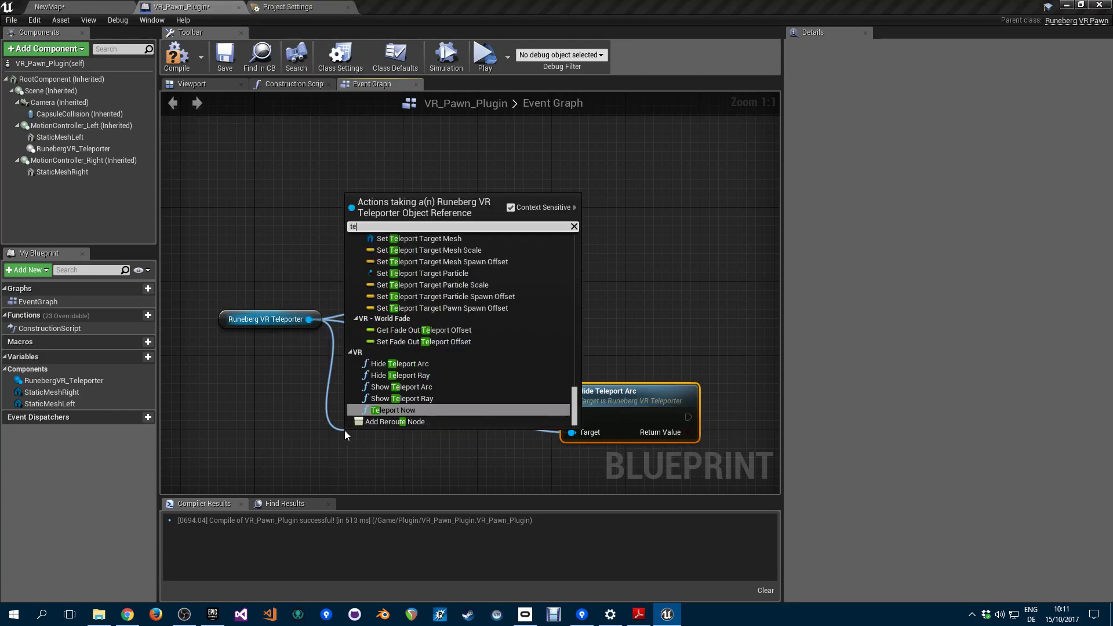
type("lepo")
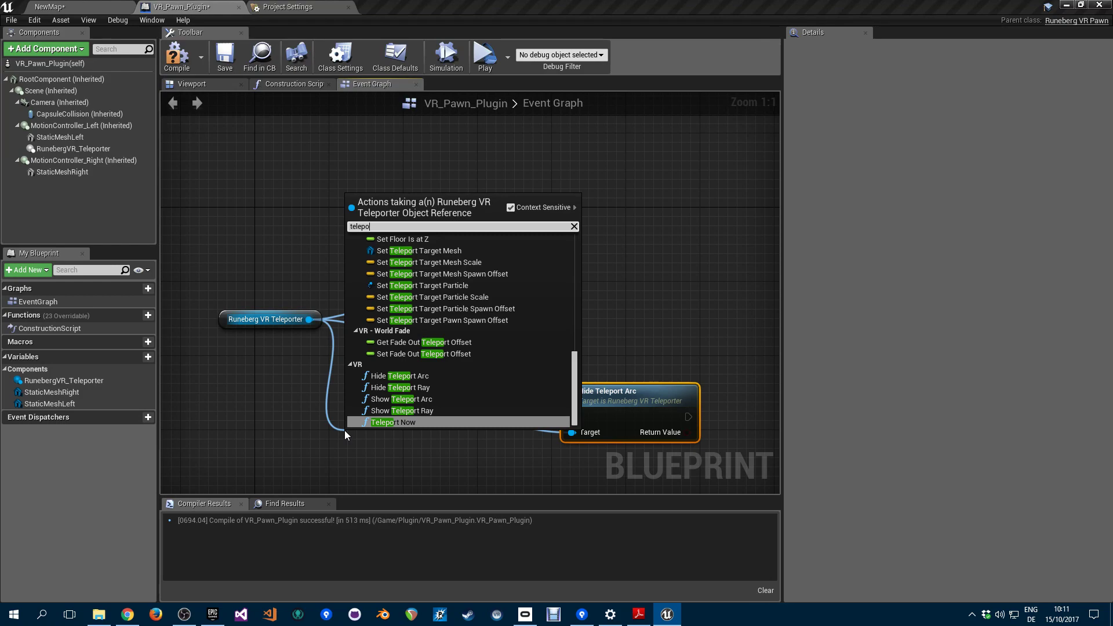
left_click(377, 423)
right_click_drag(537, 464, 547, 362)
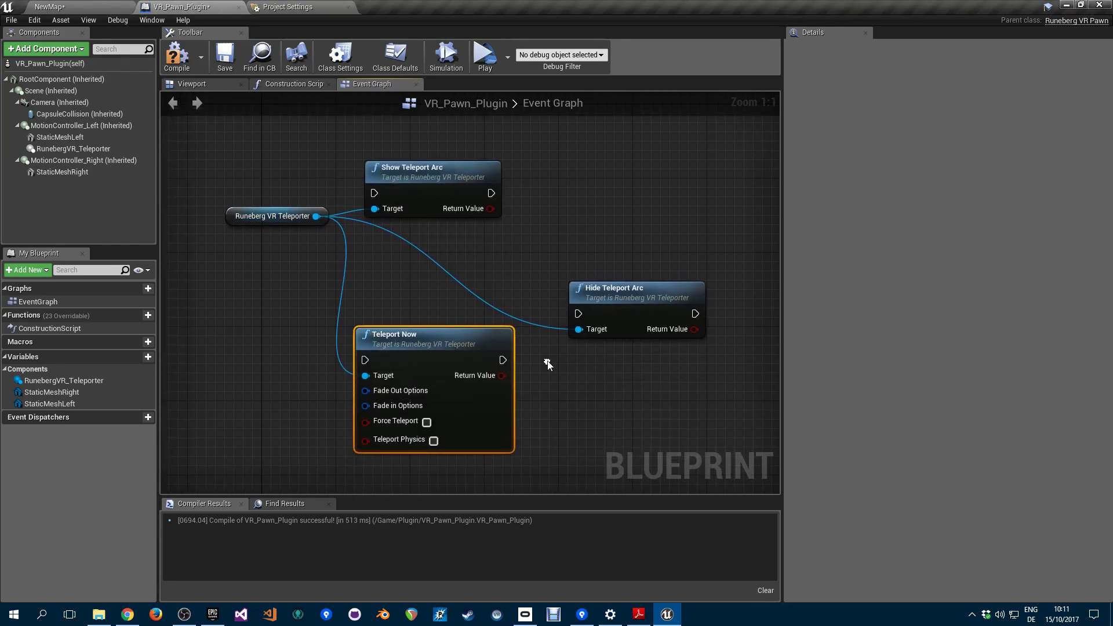
Spread out the graph by lowering the teleporter reference and Teleport Now, and shift the three function nodes right to make room for an event.
left_click_drag(235, 218, 196, 332)
left_click_drag(407, 358, 407, 402)
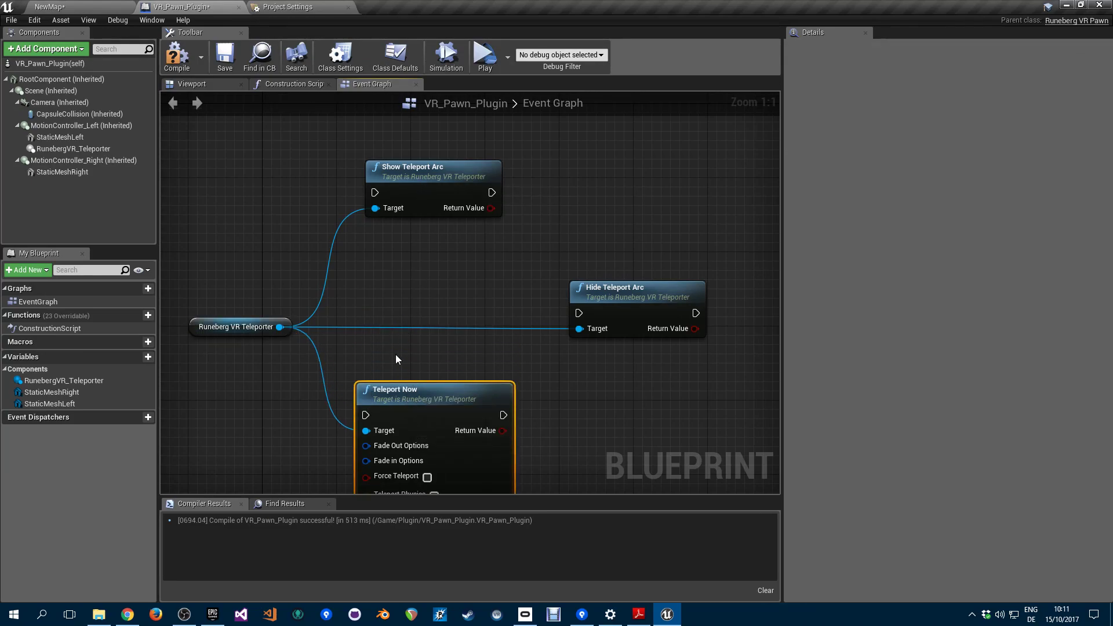
right_click_drag(396, 356, 382, 236)
right_click_drag(511, 160, 529, 255)
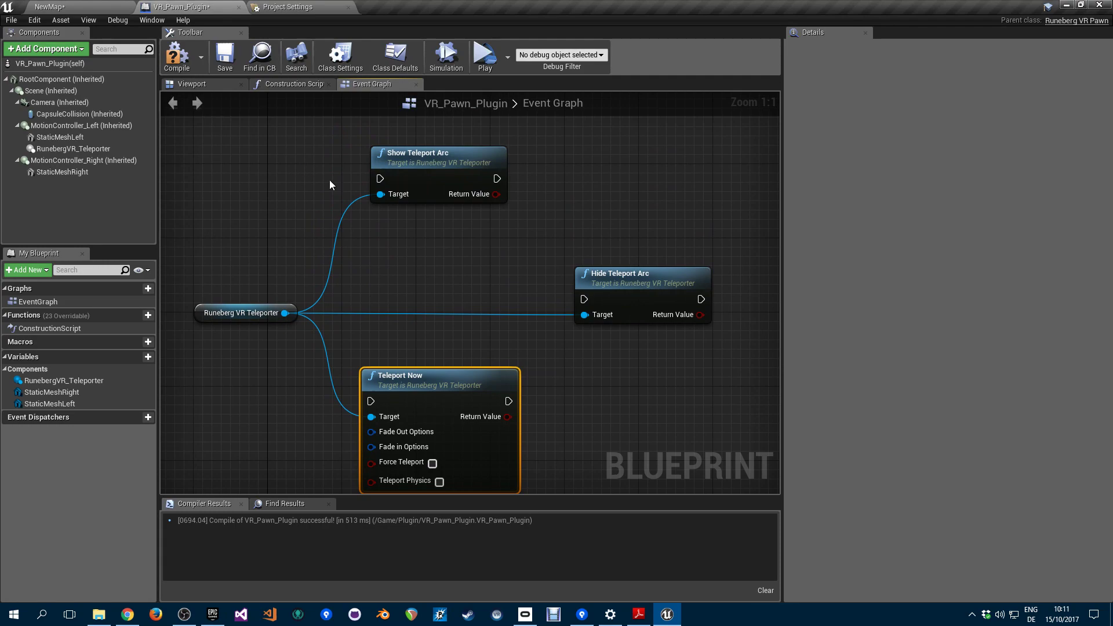
right_click_drag(430, 269, 409, 285)
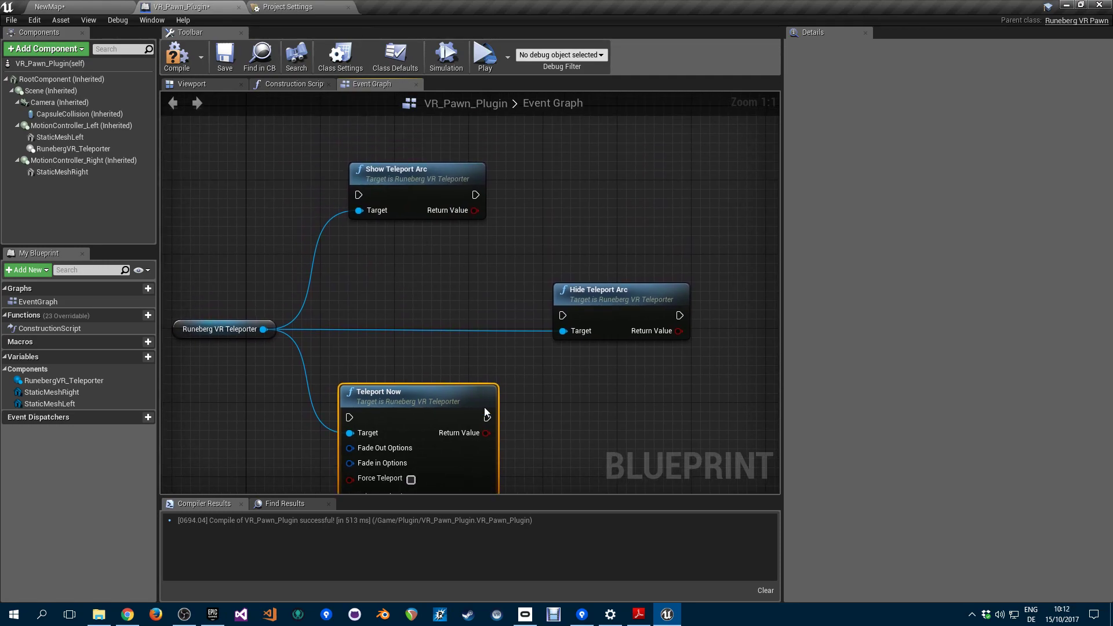
left_click(351, 165, "shift")
left_click(580, 313, "shift")
left_click_drag(404, 175, 552, 185)
left_click(266, 225)
Add a MotionController (L) Trigger gamepad event node in the free space left of Show Teleport Arc.
right_click(276, 213)
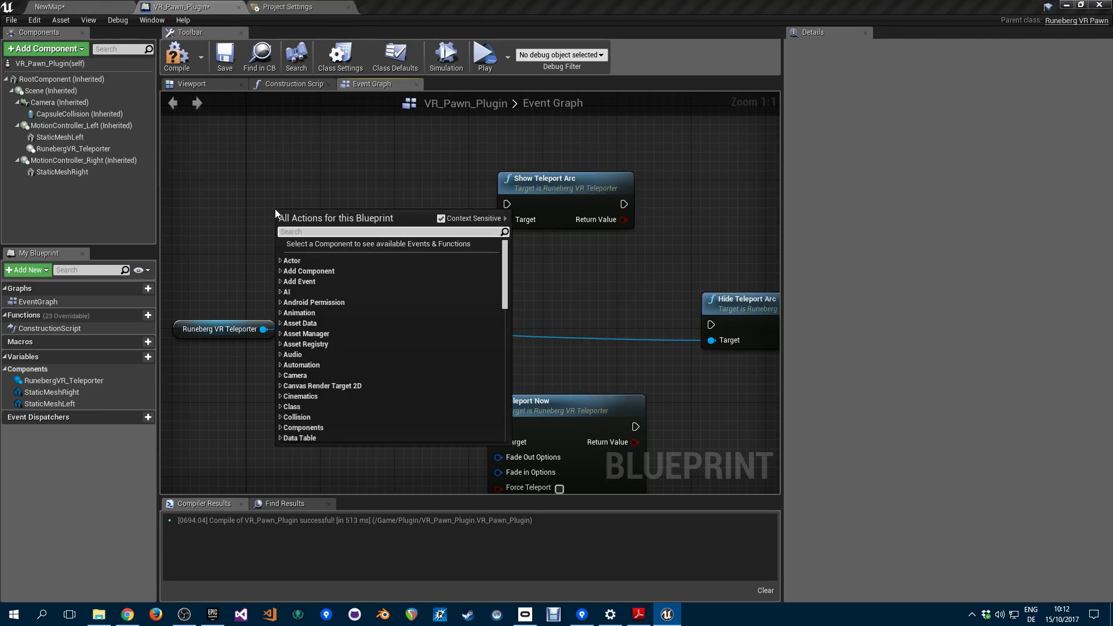
type("in")
key("BackSpace")
key("BackSpace")
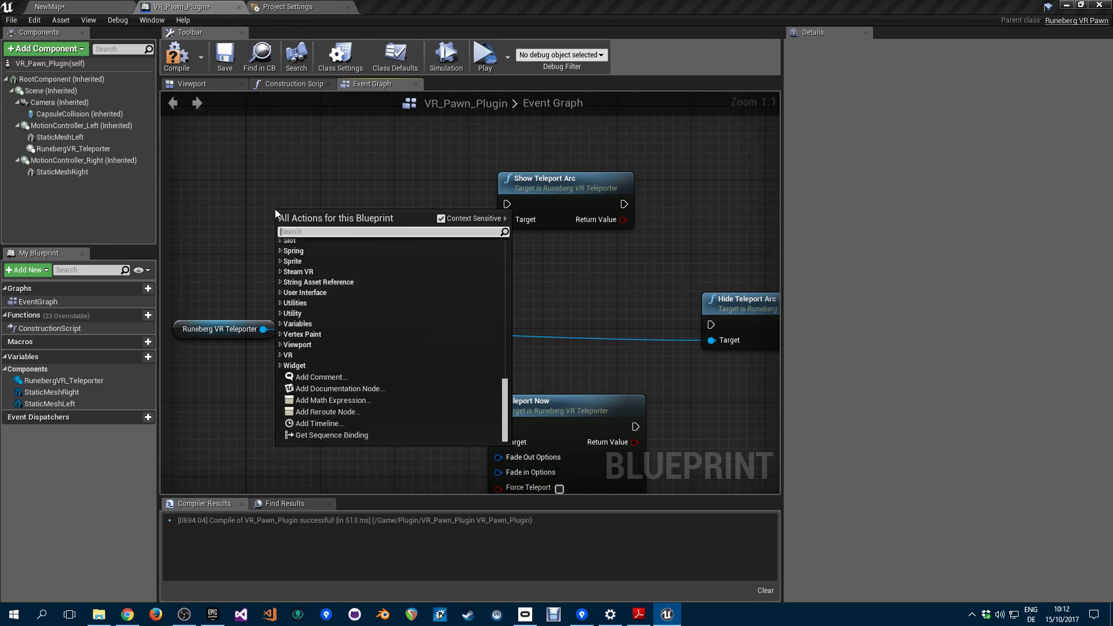
type("trigger")
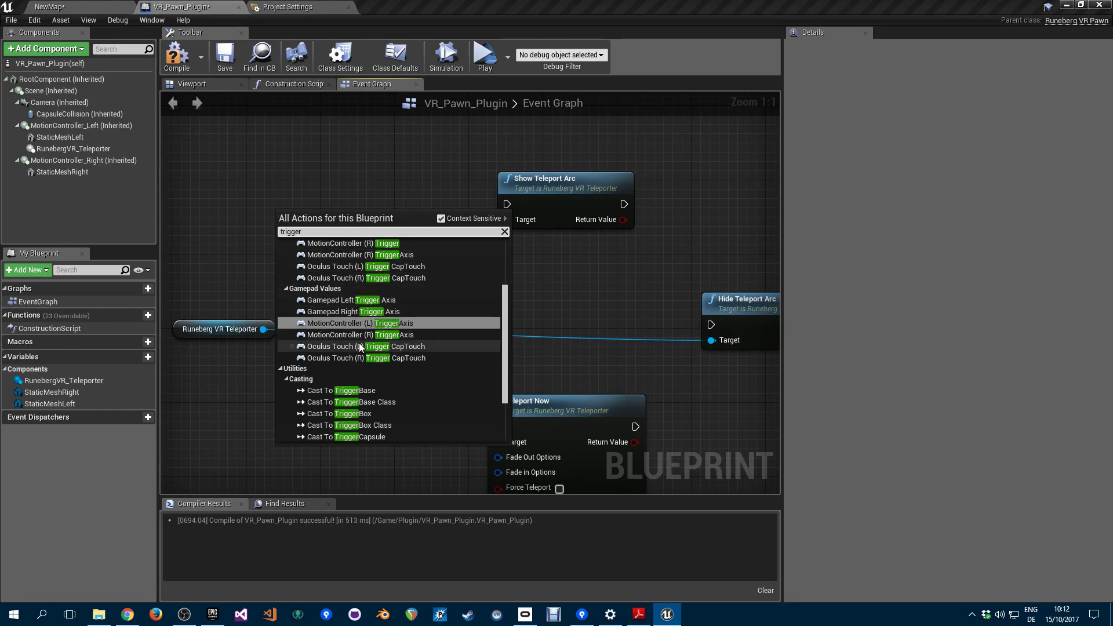
scroll(359, 361, "up", 3)
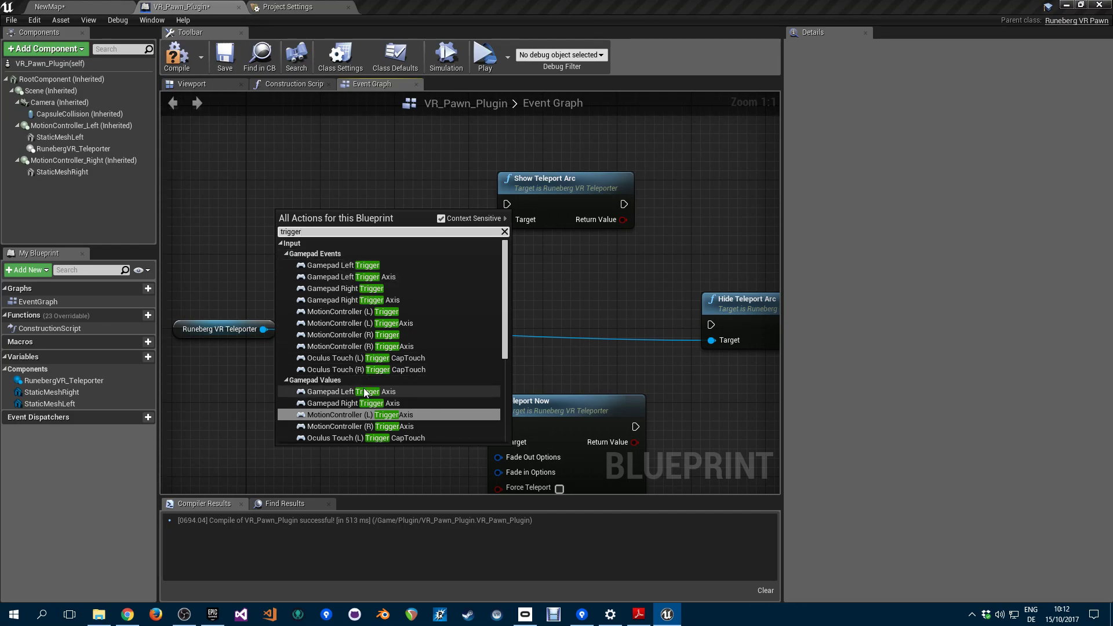
scroll(382, 406, "down", 1)
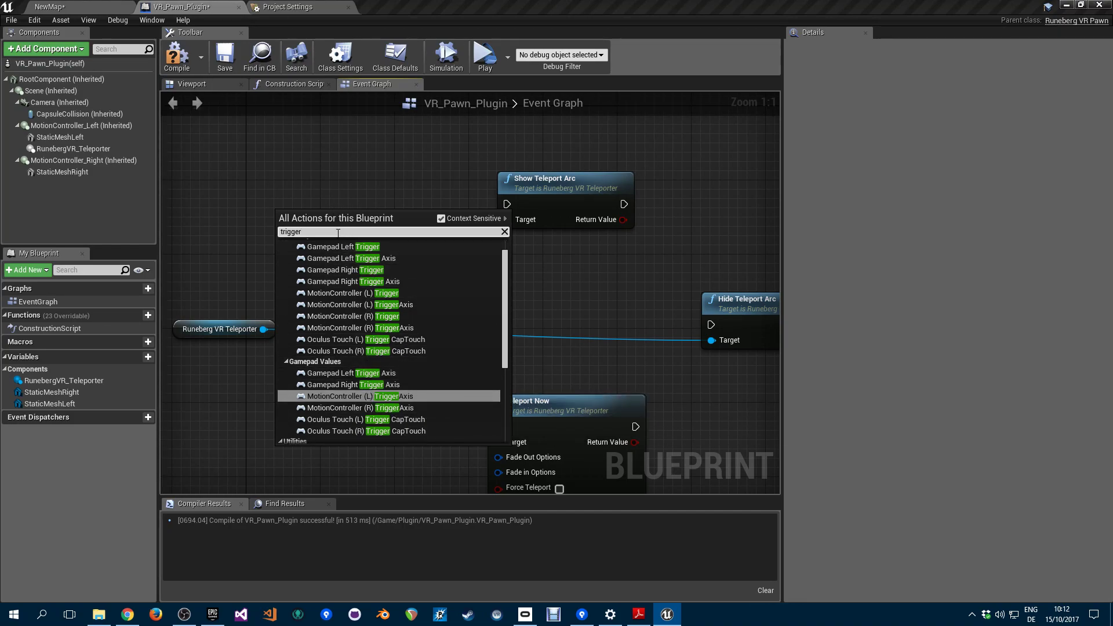
type("left ")
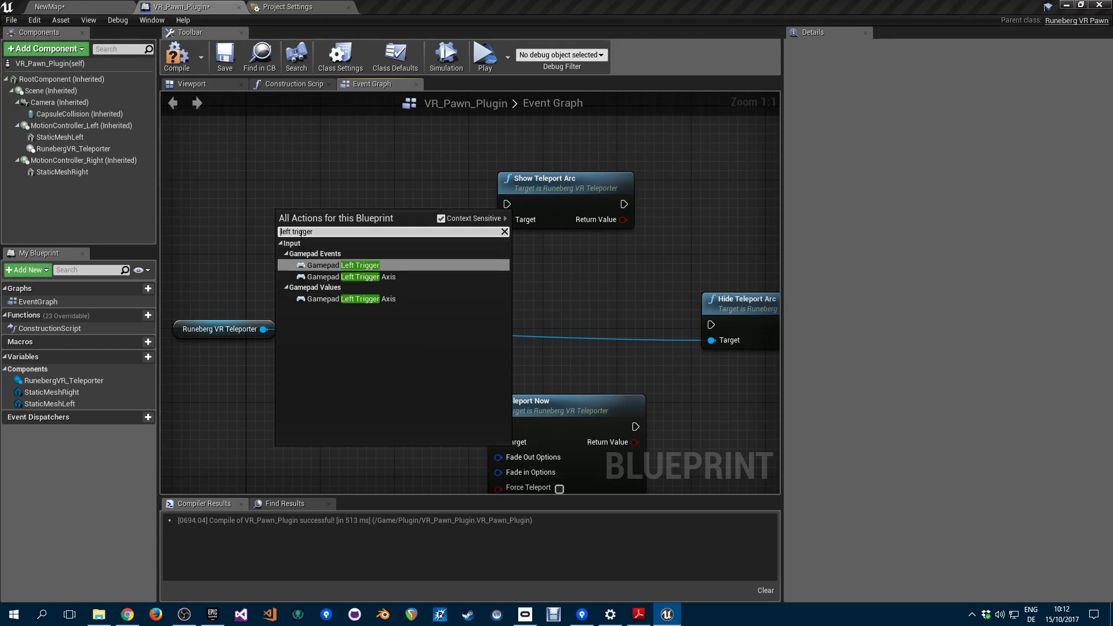
type("motio")
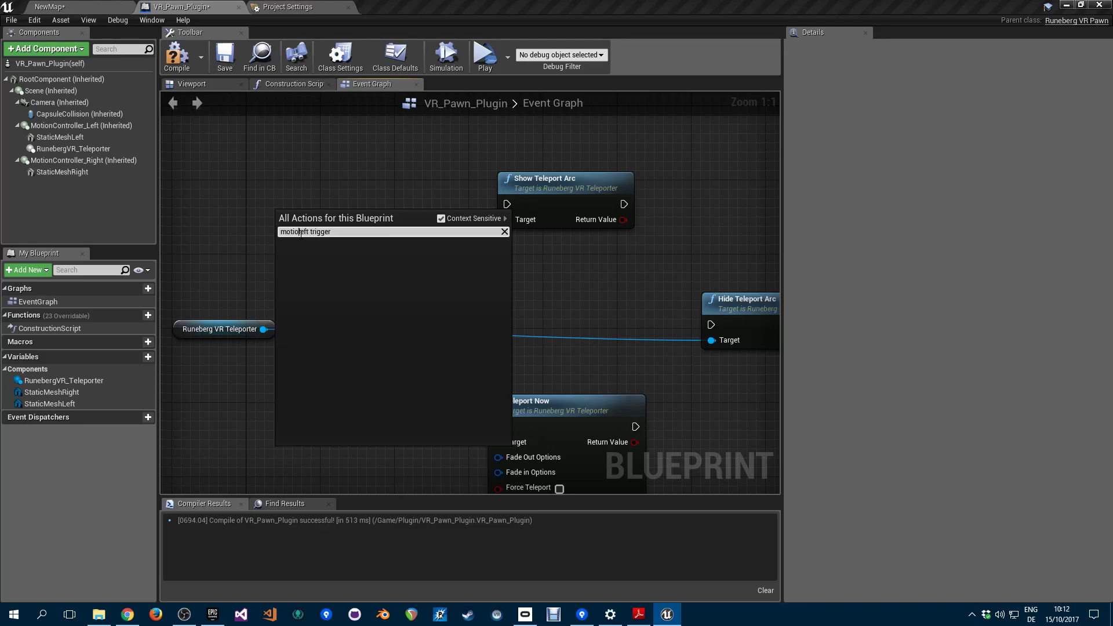
key("BackSpace")
key("BackSpace")
key("BackSpace")
key("BackSpace")
key("BackSpace")
type("m")
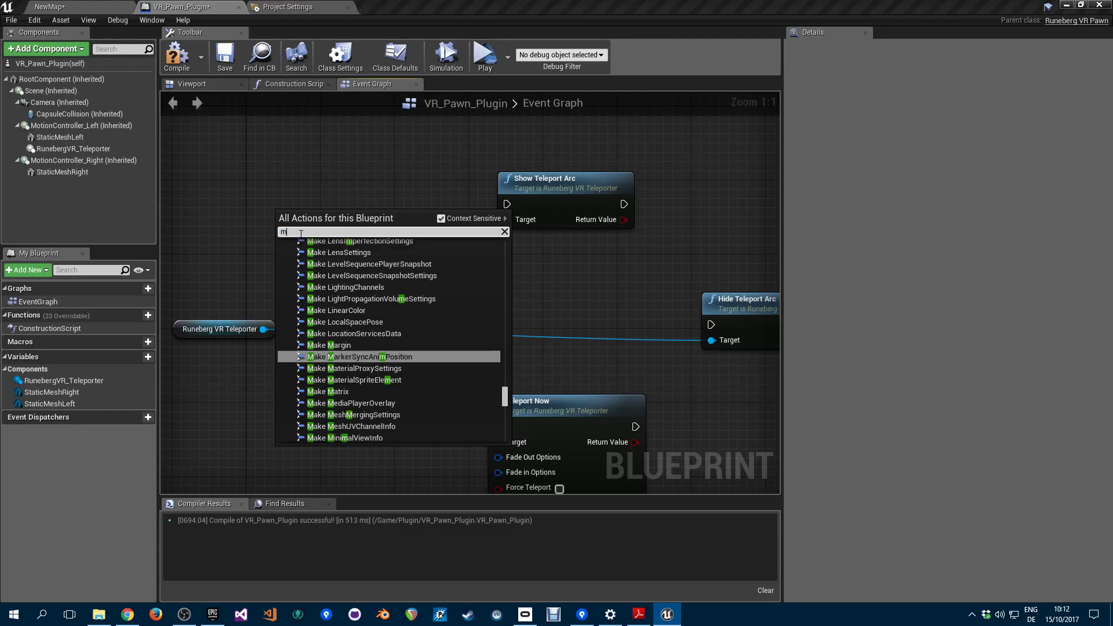
type("otion controller")
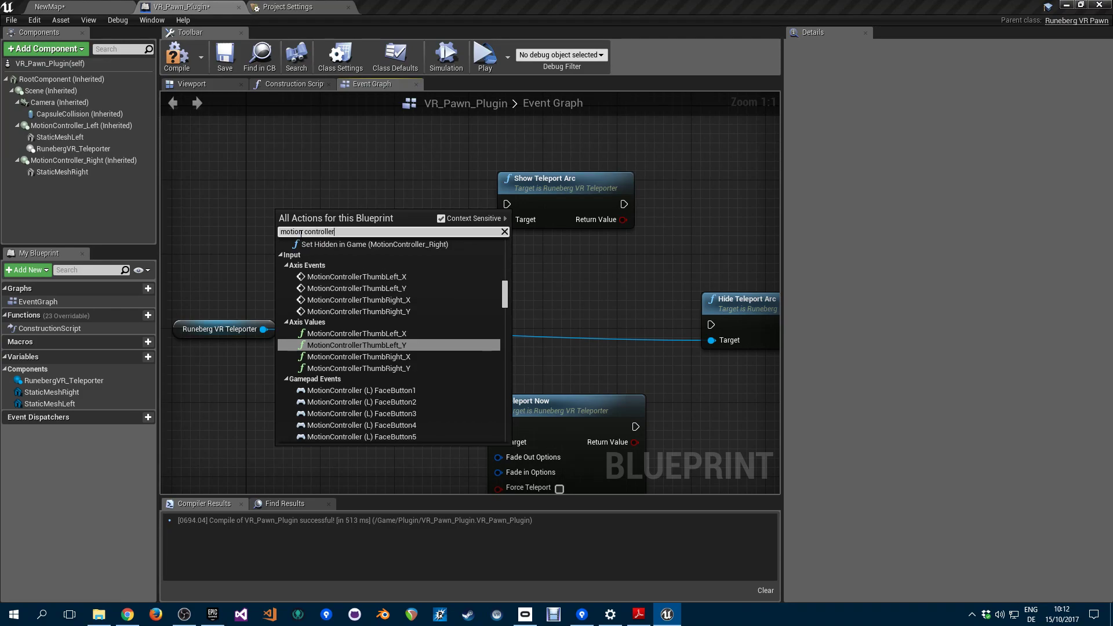
scroll(398, 368, "down", 3)
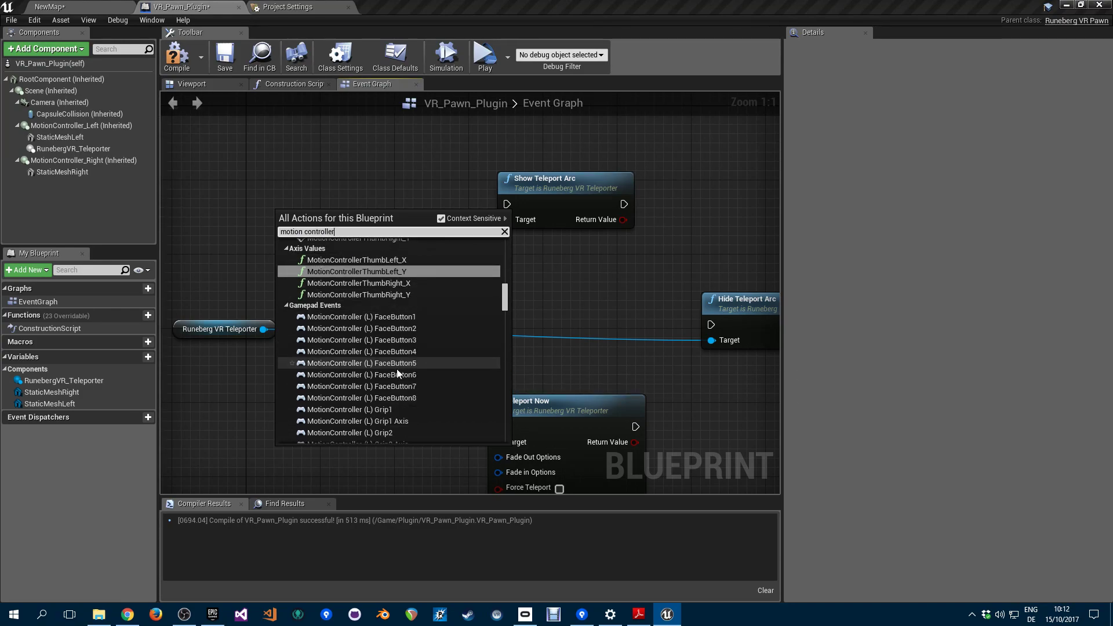
scroll(397, 374, "down", 4)
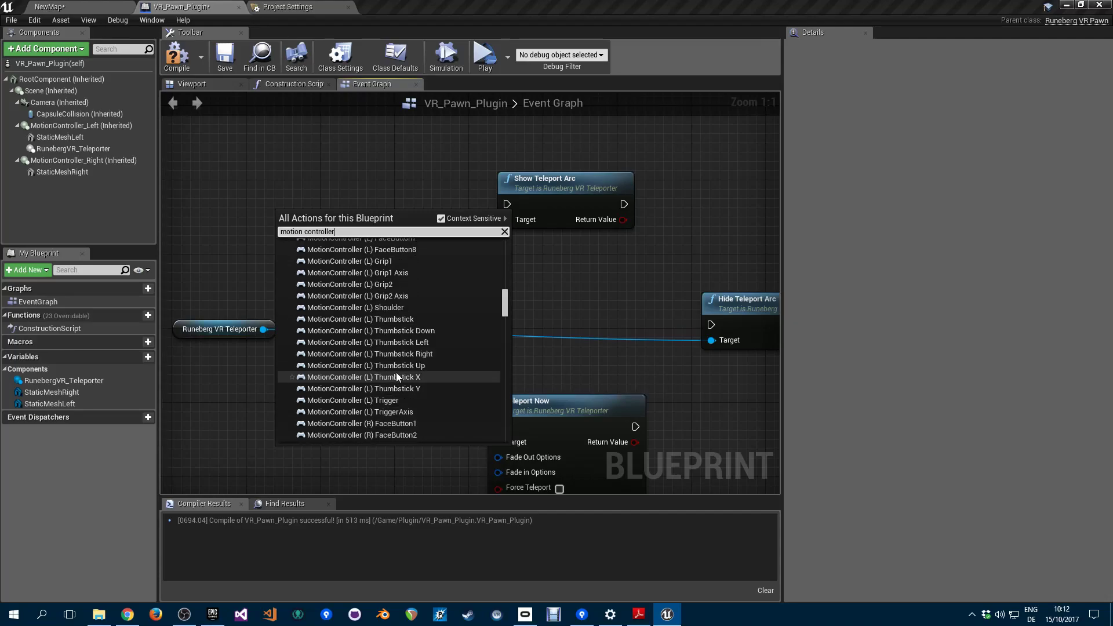
left_click(361, 400)
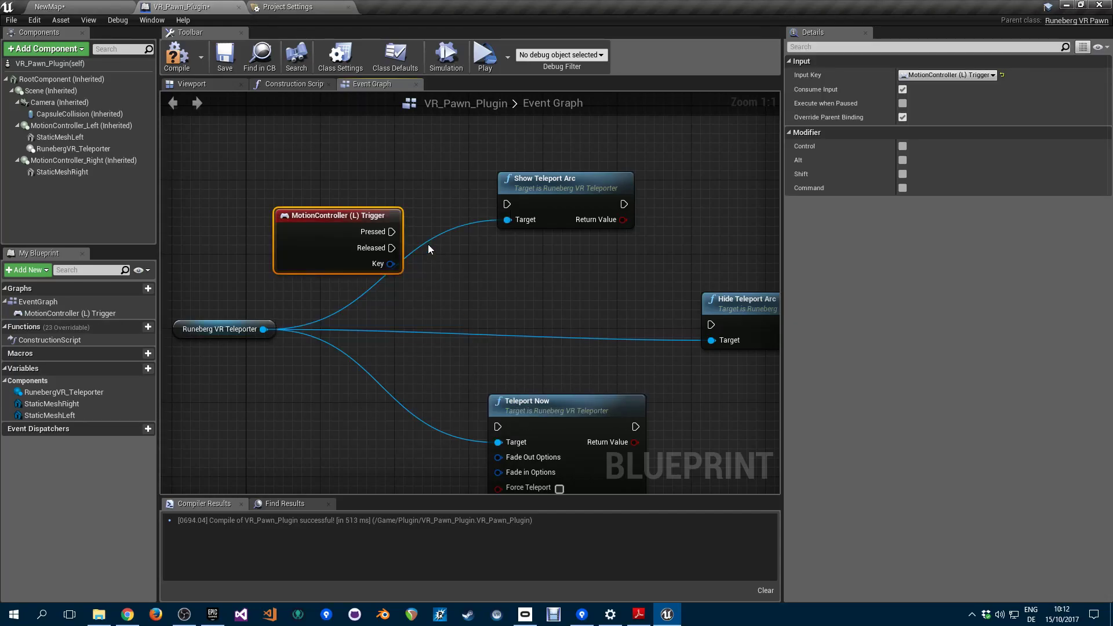
Connect the trigger event's Pressed output to Show Teleport Arc, move the event node up and left, and compile the blueprint.
right_click_drag(462, 291, 456, 373)
left_click_drag(385, 313, 502, 286)
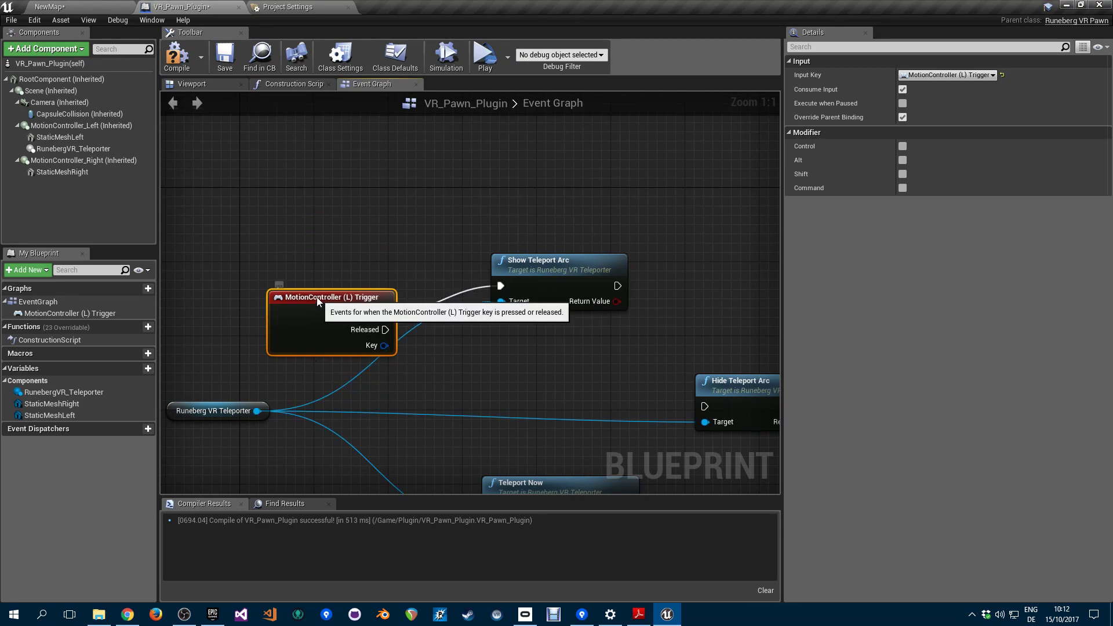
left_click_drag(318, 298, 225, 251)
right_click_drag(233, 376, 369, 372)
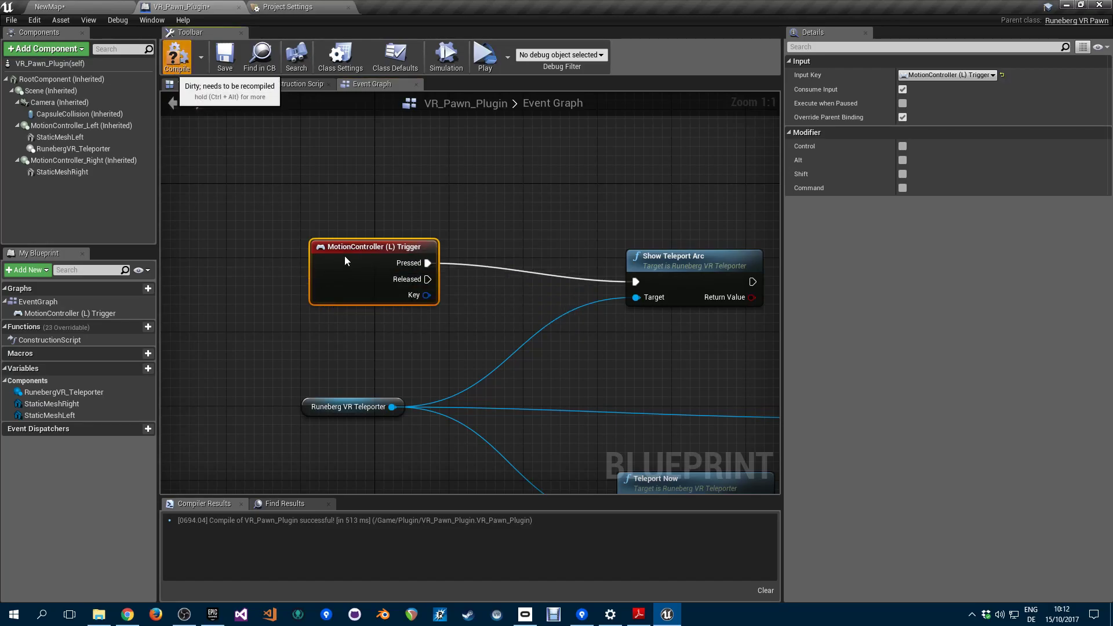
key("F7")
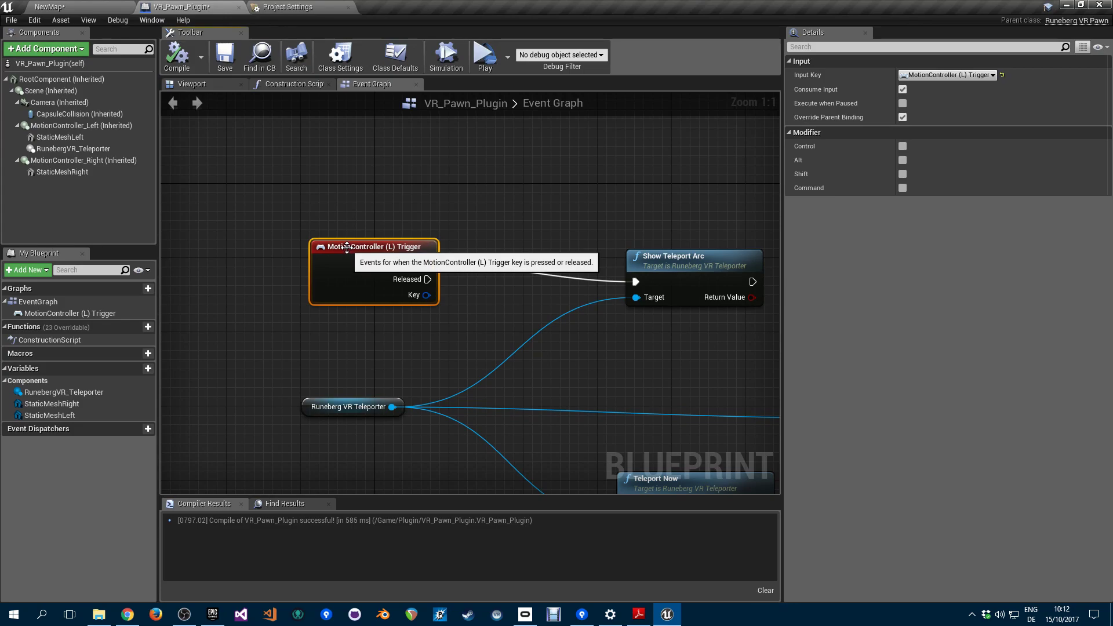
Open the MotionControllerPawn blueprint from the VirtualRealityBP Blueprints folder.
left_click(50, 6)
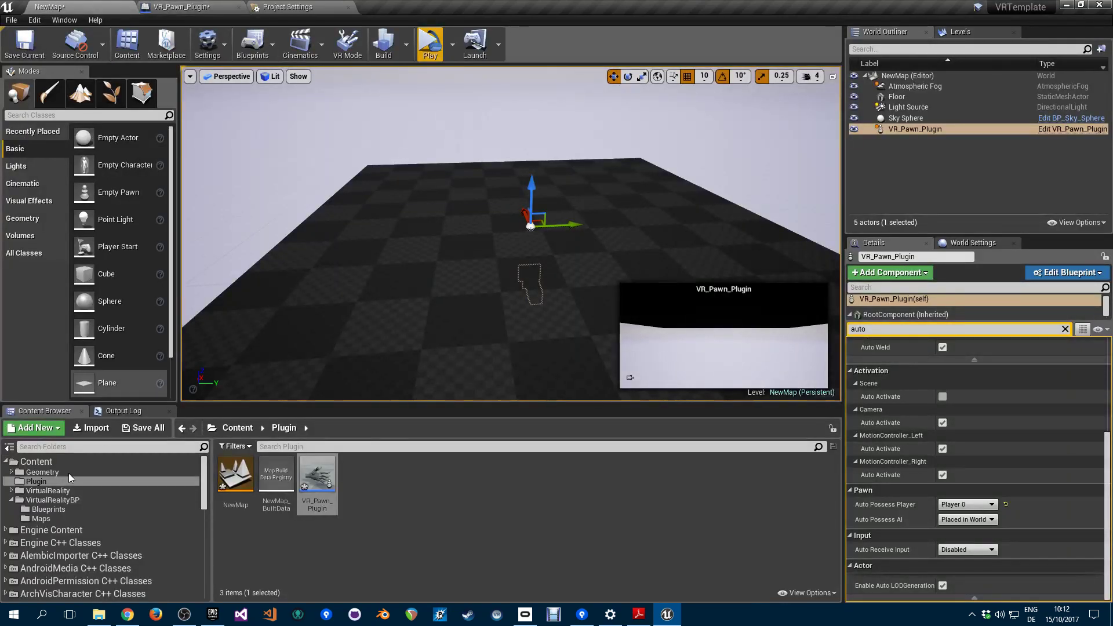
scroll(102, 557, "down", 3)
scroll(99, 557, "up", 3)
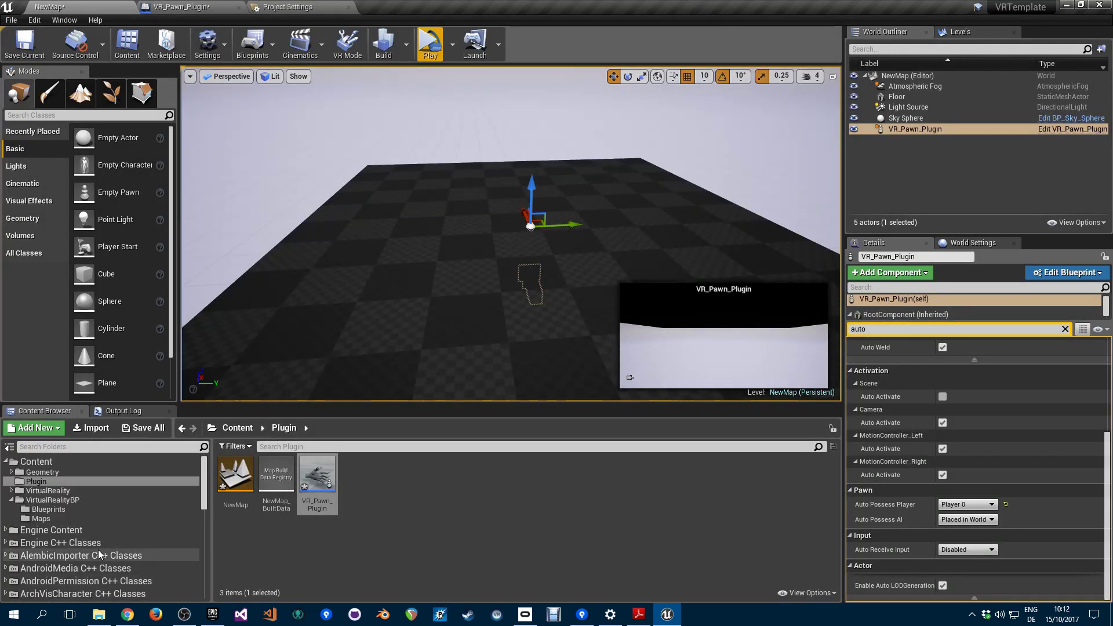
left_click(54, 501)
left_click(48, 509)
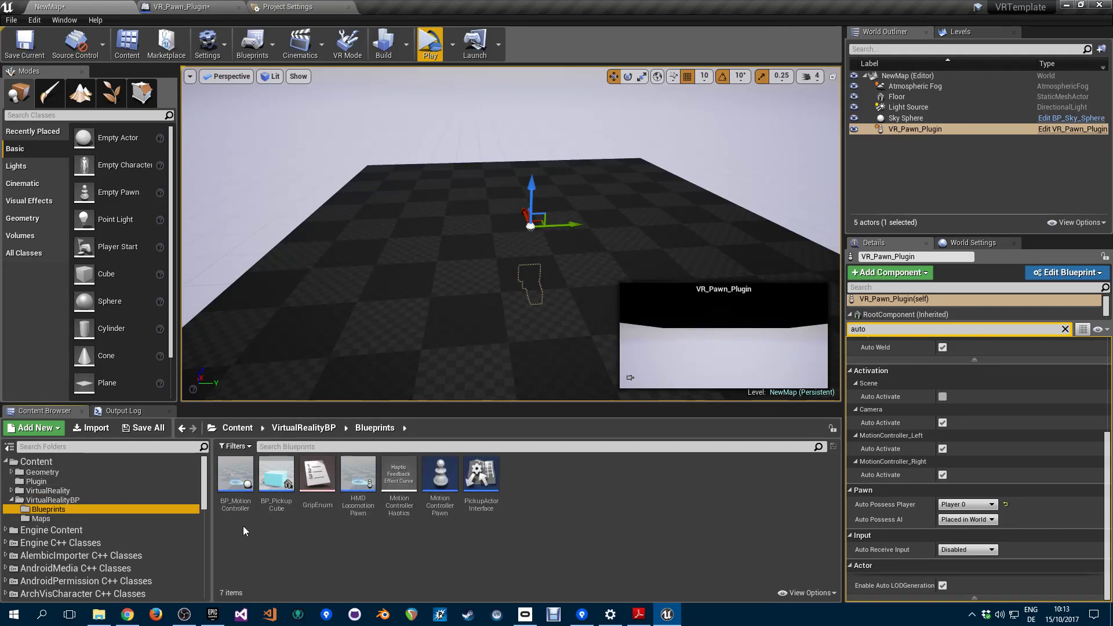
double_click(439, 486)
Examine how the InputAction TeleportLeft event is wired in the MotionControllerPawn Event Graph.
scroll(339, 286, "down", 9)
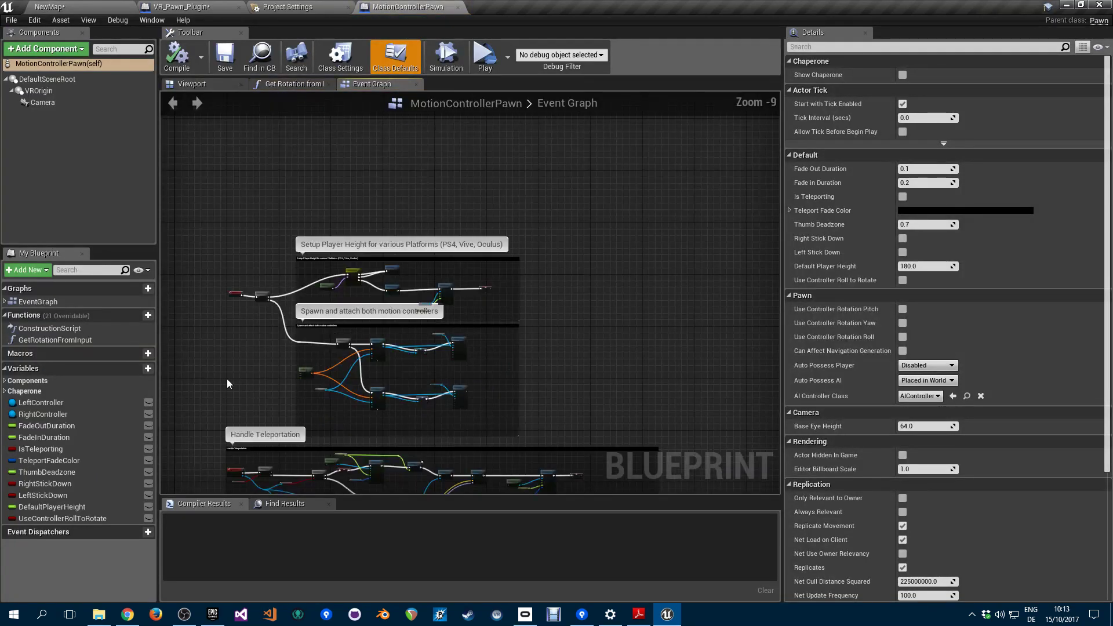
right_click_drag(245, 381, 263, 74)
right_click_drag(256, 338, 261, 232)
scroll(297, 255, "up", 7)
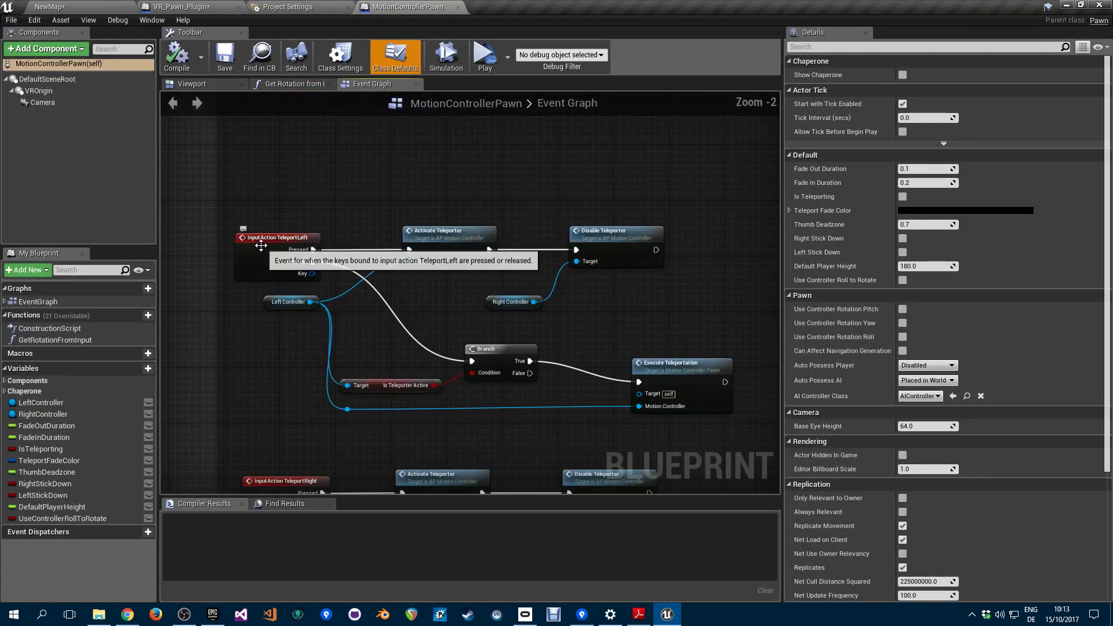
Examine the keys bound to the TeleportLeft action mapping in the project's engine input settings, and return to the VR_Pawn_Plugin blueprint.
left_click(269, 239)
left_click(83, 6)
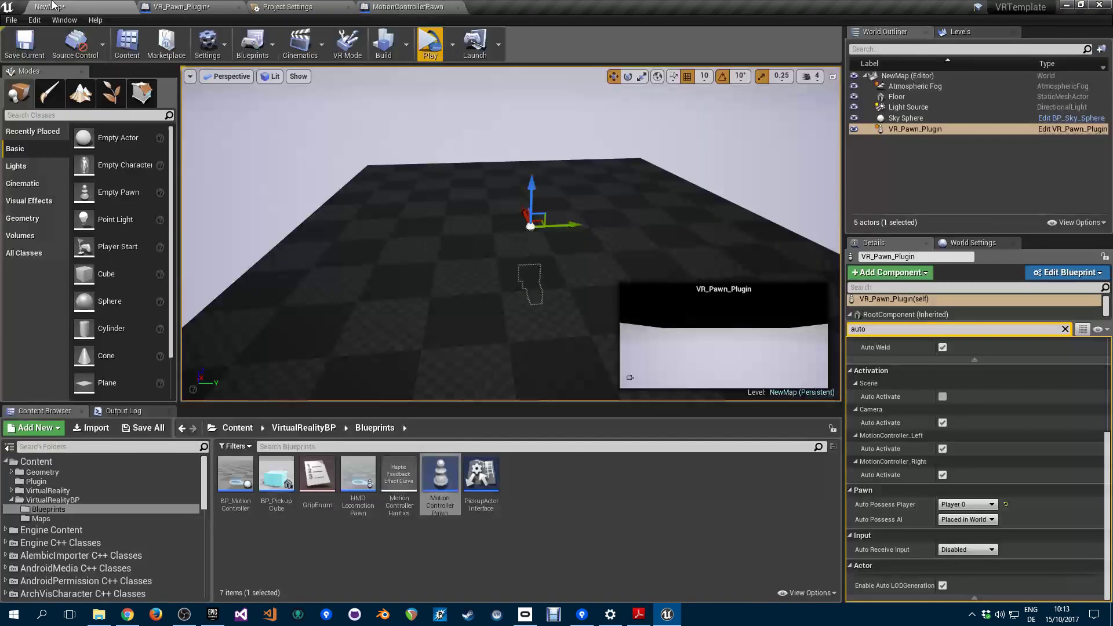
left_click(207, 45)
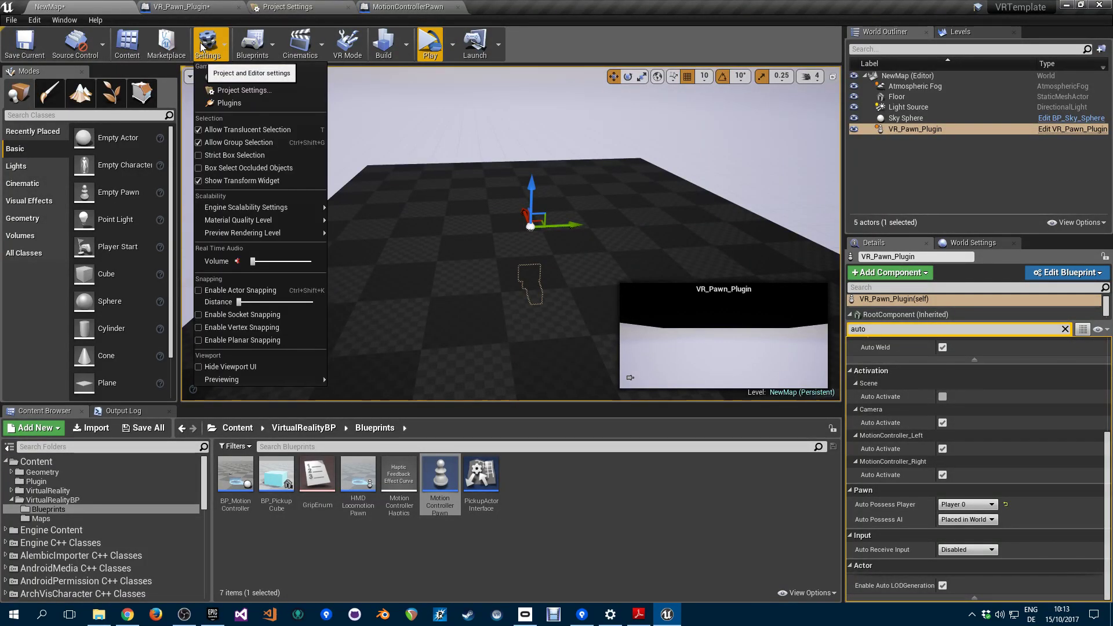
left_click(231, 90)
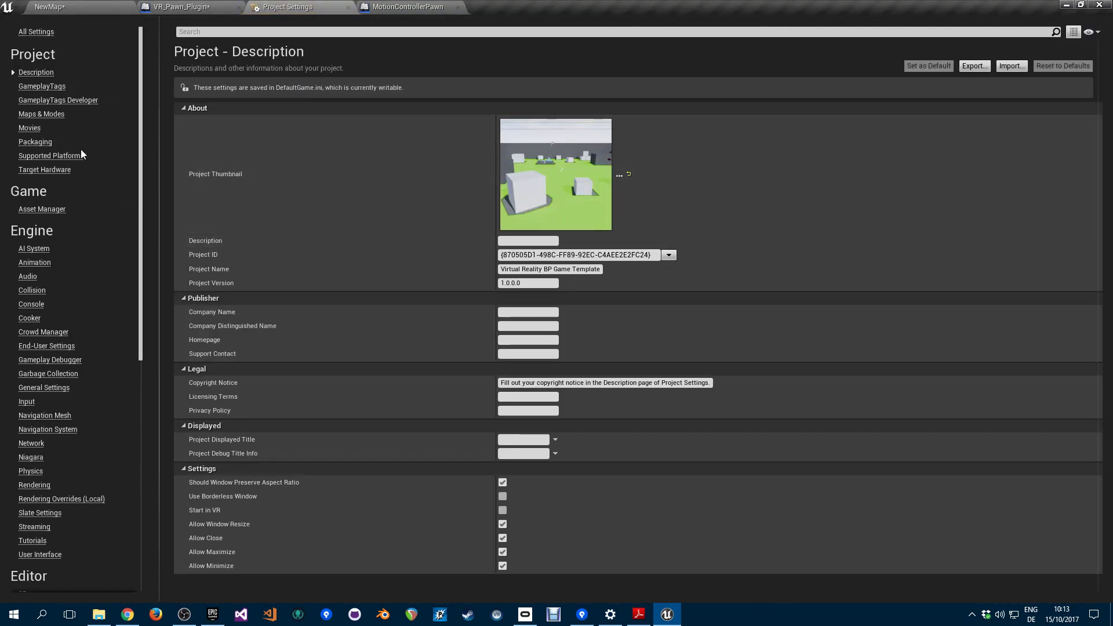
left_click(27, 402)
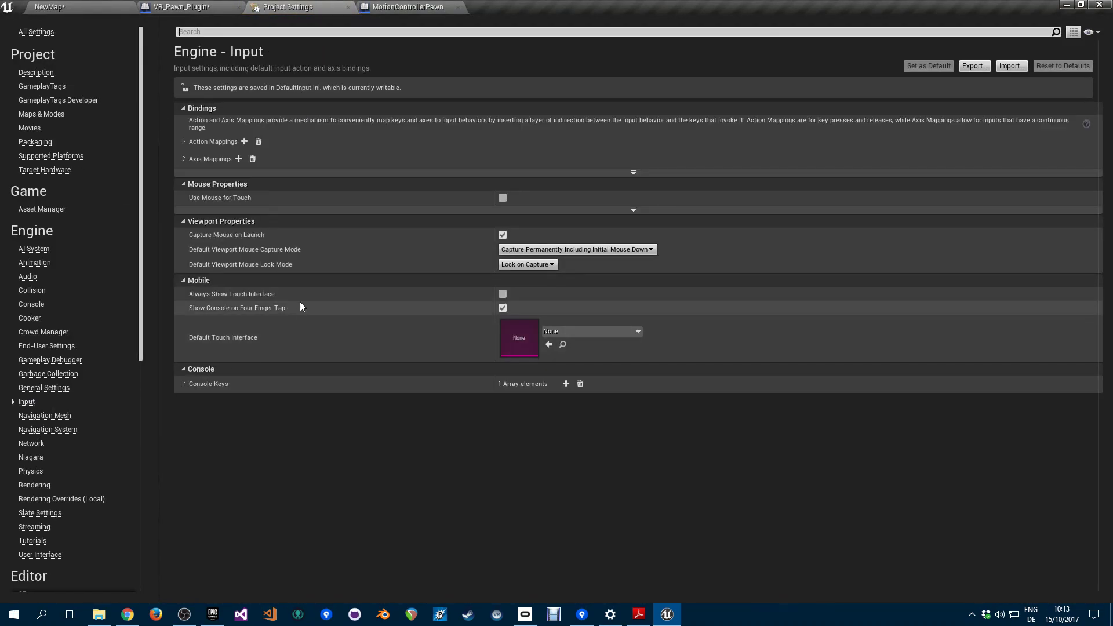
left_click(183, 159)
left_click(184, 141)
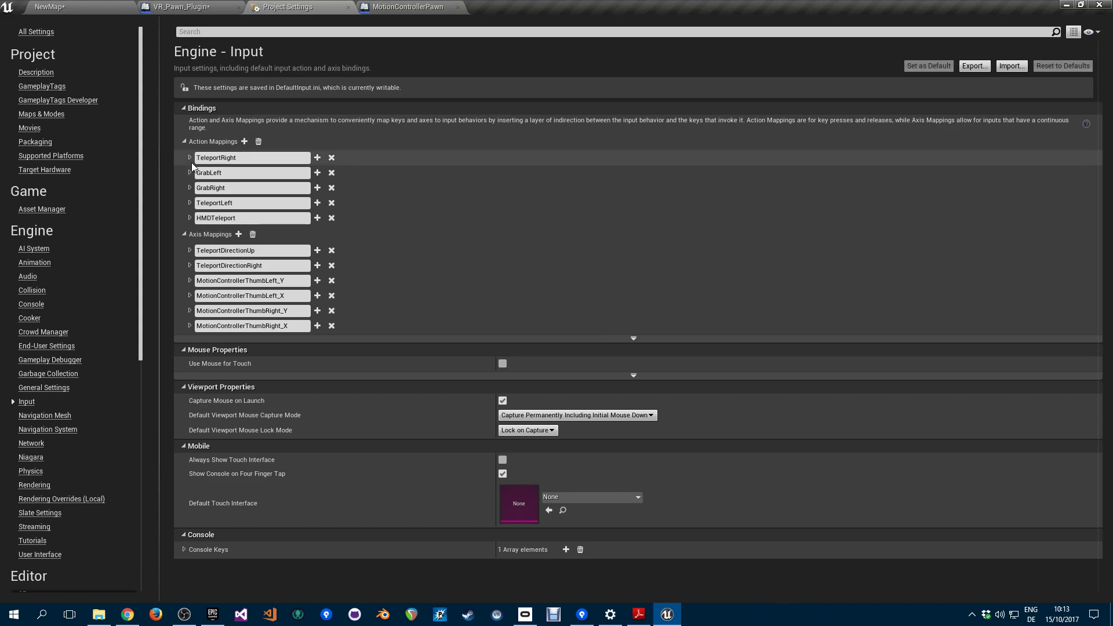
left_click(189, 203)
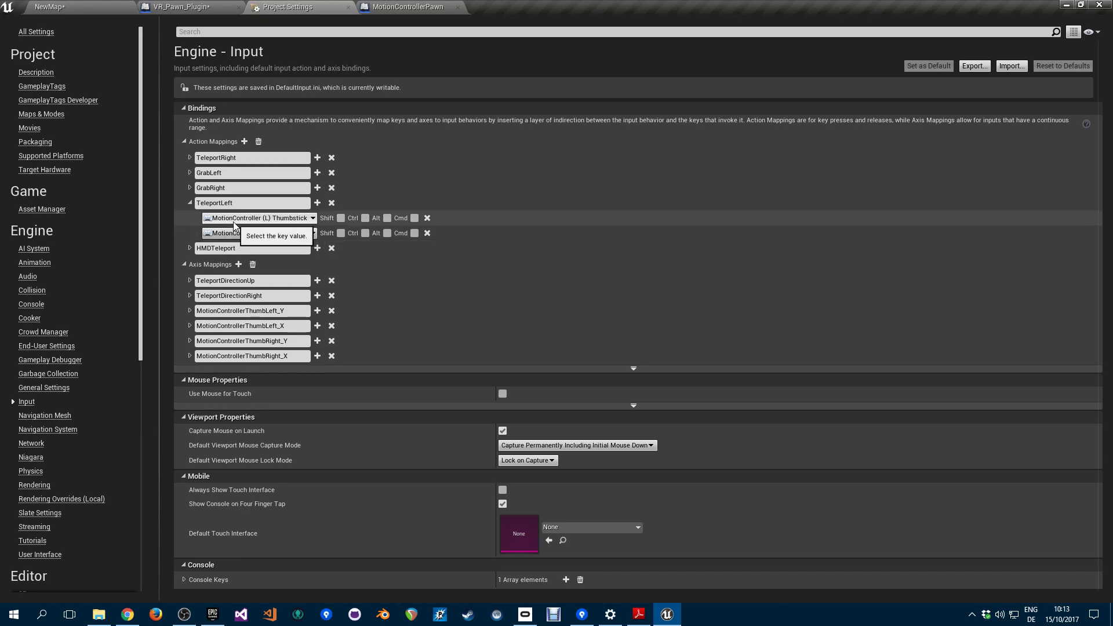
left_click(417, 6)
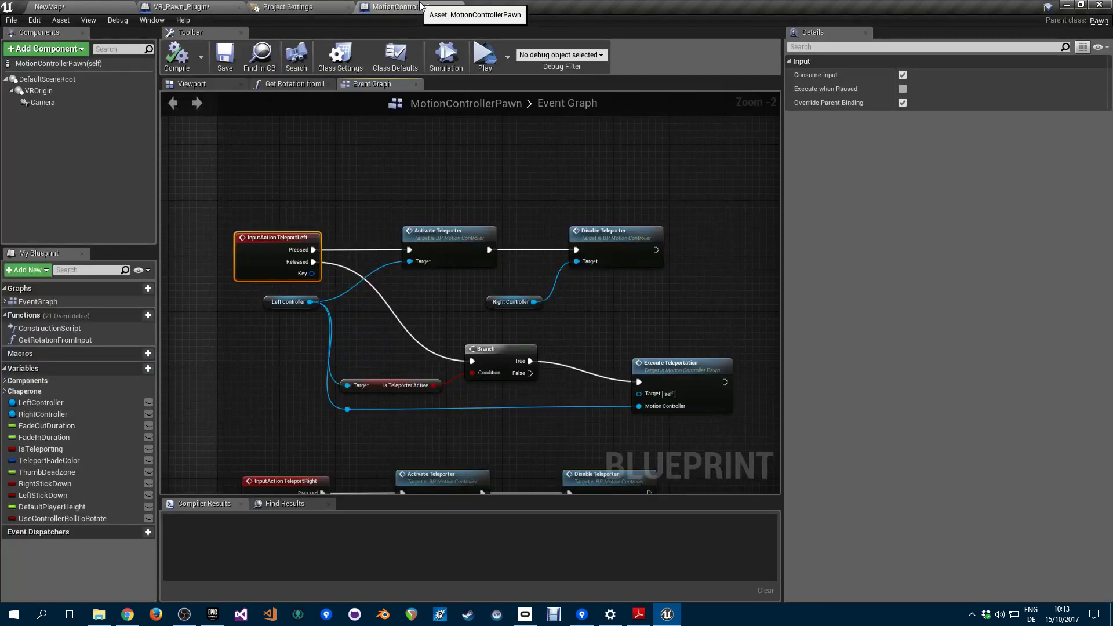
left_click(174, 6)
Level the MotionController (L) Trigger node with Show Teleport Arc and connect its Released output to Teleport Now.
right_click_drag(483, 313, 444, 287)
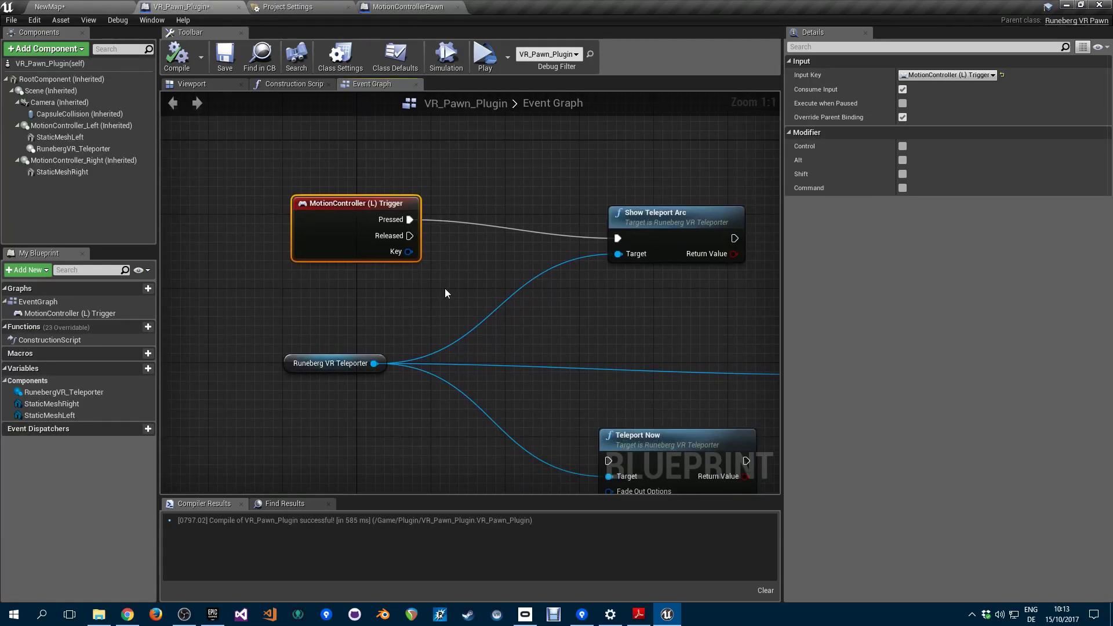
right_click_drag(445, 289, 391, 321)
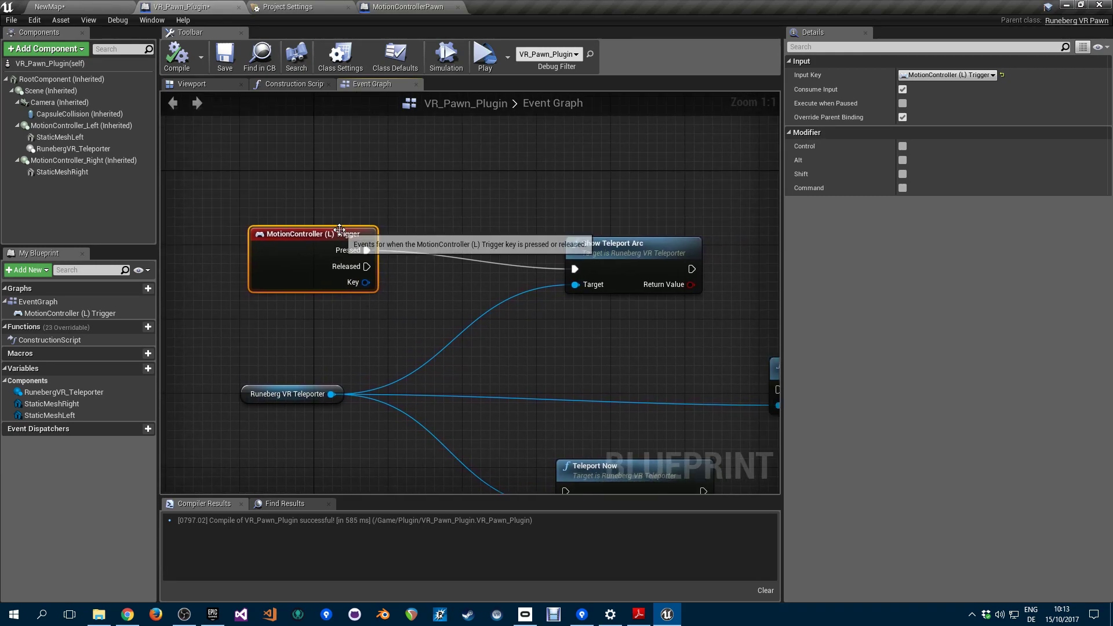
left_click_drag(331, 233, 322, 252)
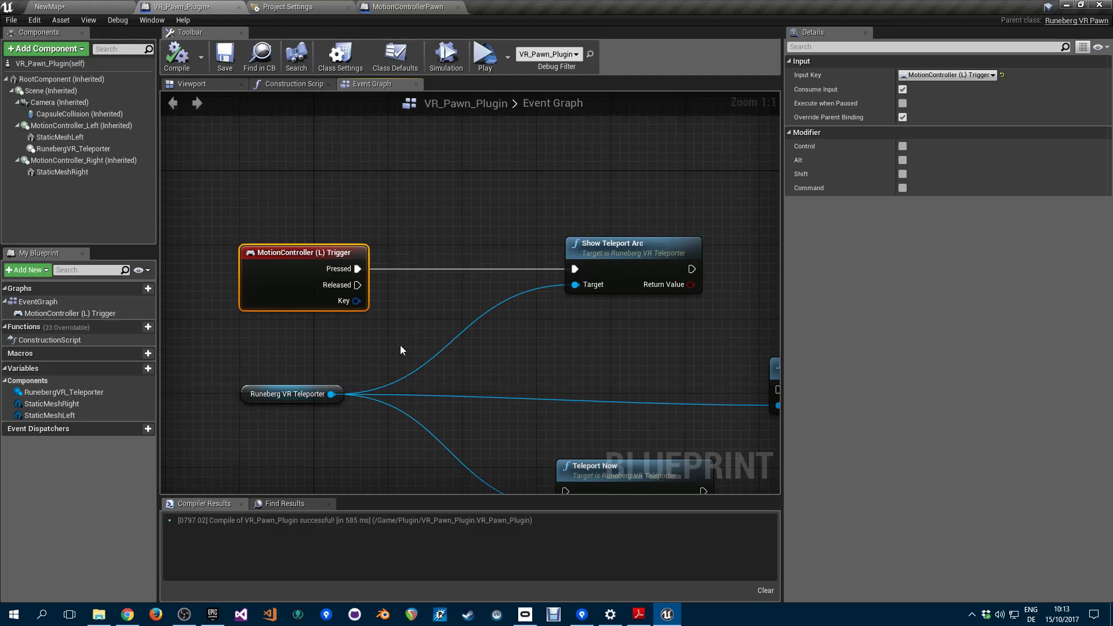
right_click_drag(368, 309, 322, 260)
scroll(409, 287, "down", 2)
left_click_drag(336, 248, 497, 406)
Add a Branch node after Teleport Now with Return Value as its condition, and align it with that node.
right_click_drag(636, 430, 404, 361)
left_click_drag(396, 372, 435, 352)
type("branc")
key("Return")
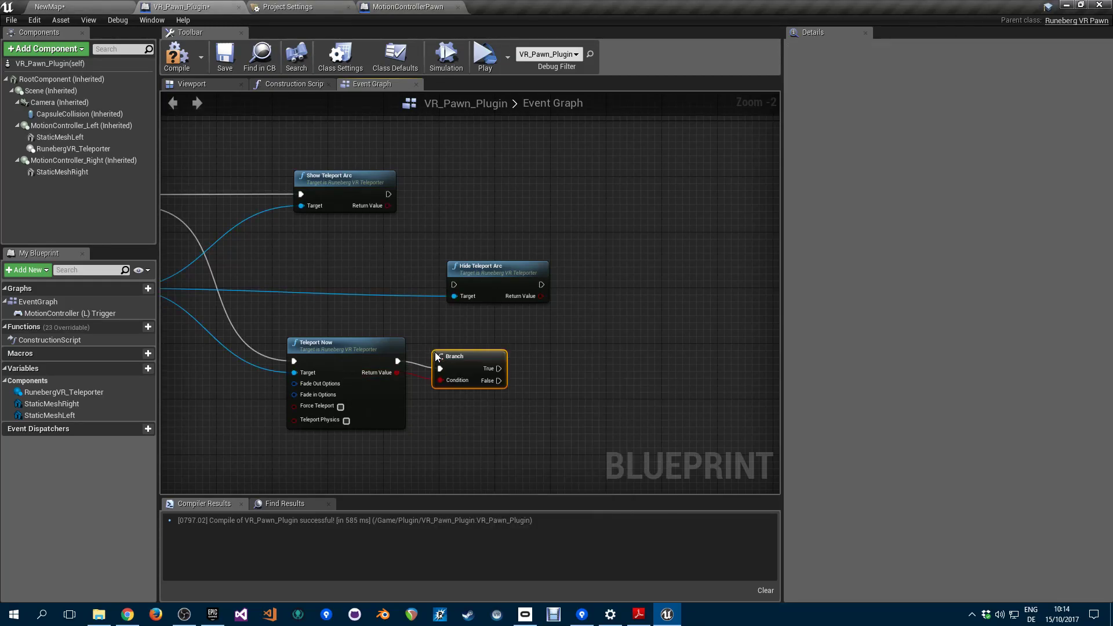
left_click(471, 347)
left_click_drag(471, 356, 469, 347)
Move the Hide Teleport Arc node farther right, beyond the Branch node.
left_click_drag(479, 266, 666, 261)
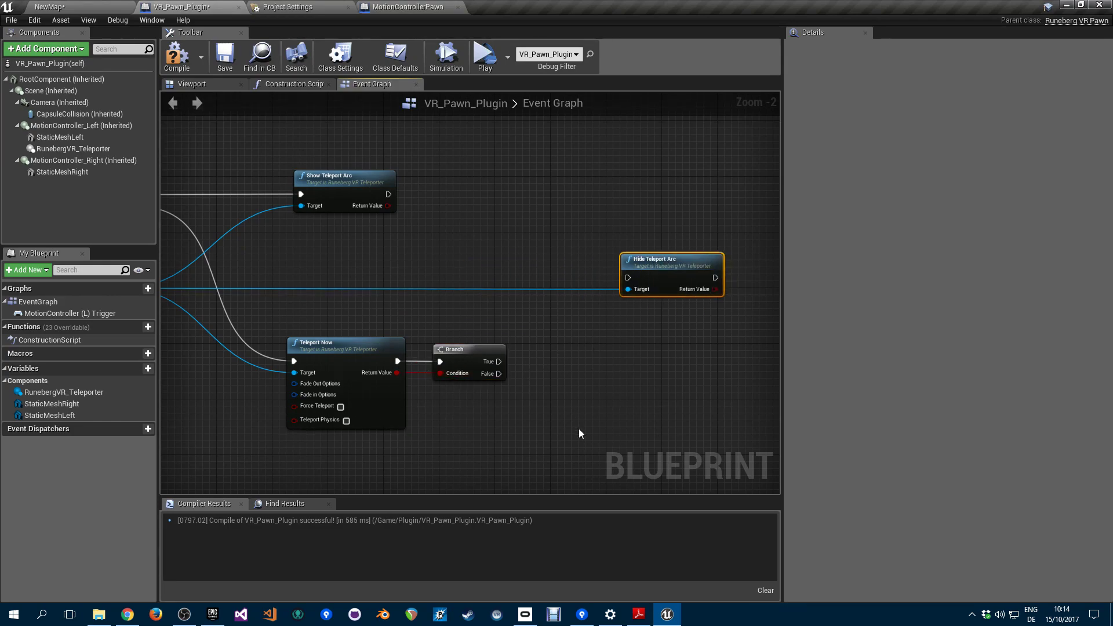
right_click_drag(308, 343, 369, 315)
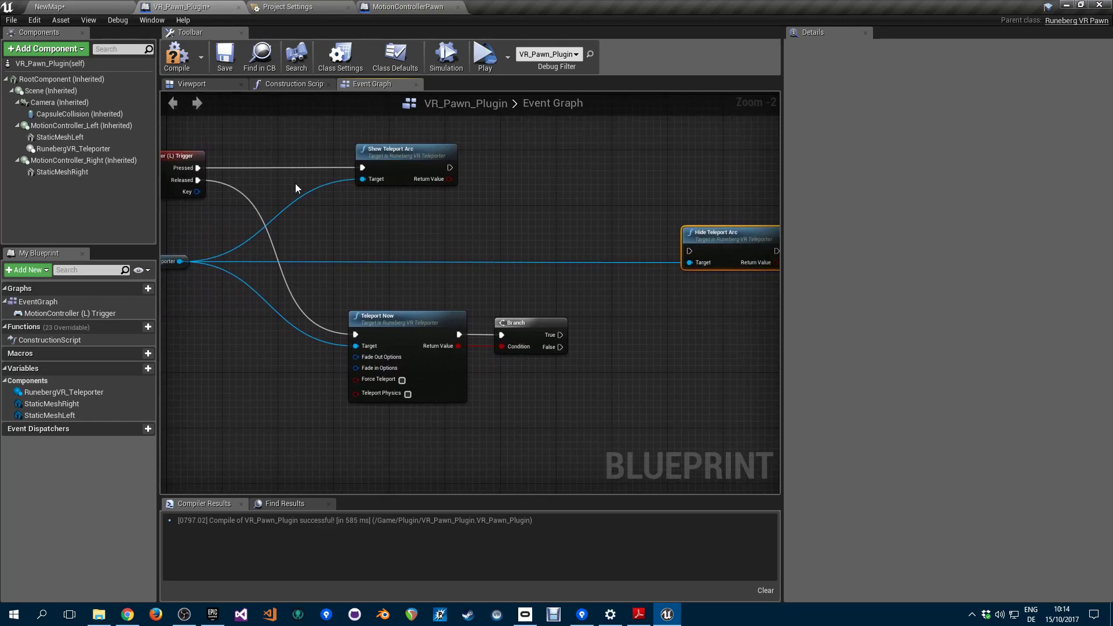
right_click_drag(639, 380, 611, 369)
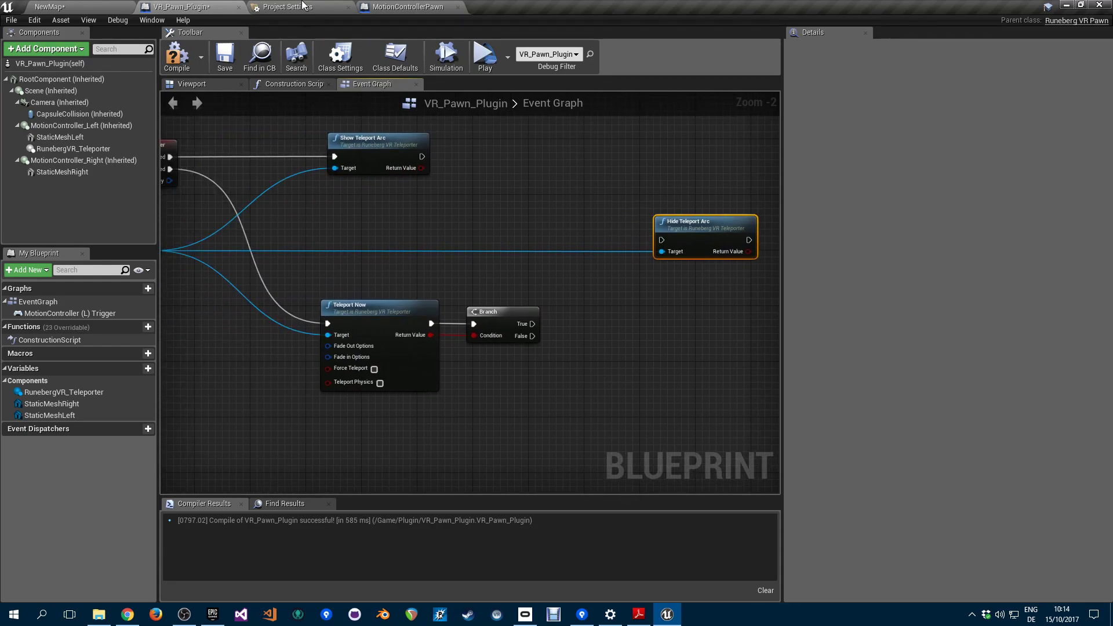
Examine the Start Camera Fade logic in MotionControllerPawn's Handle Teleportation section, and return to the VR_Pawn_Plugin blueprint.
left_click(373, 6)
scroll(406, 258, "down", 8)
right_click_drag(312, 382, 355, 400)
scroll(348, 371, "up", 6)
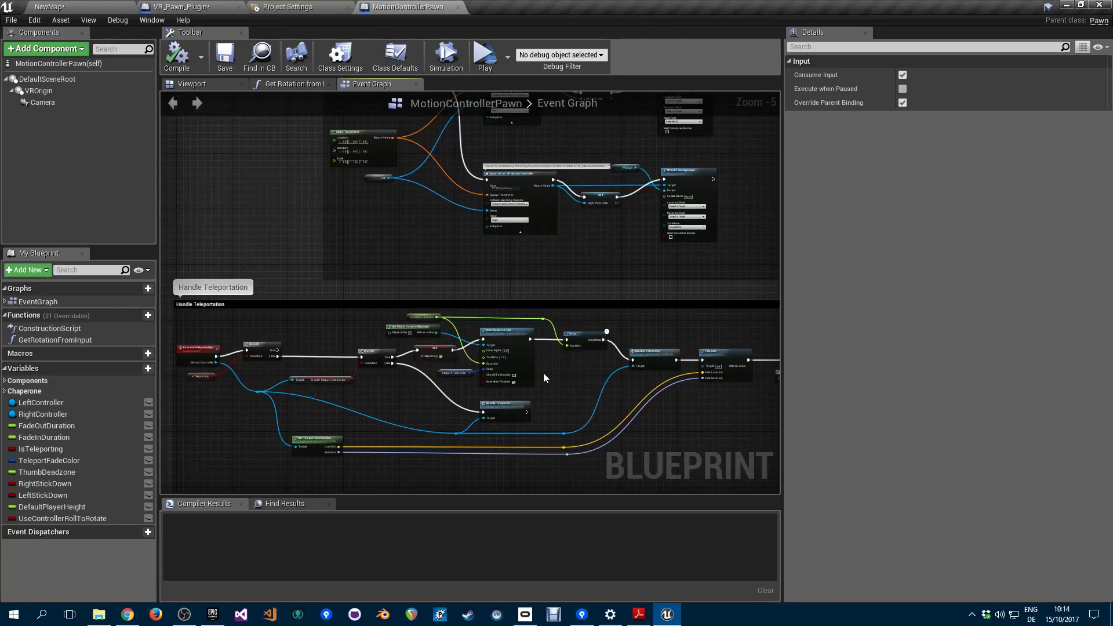
scroll(513, 374, "up", 4)
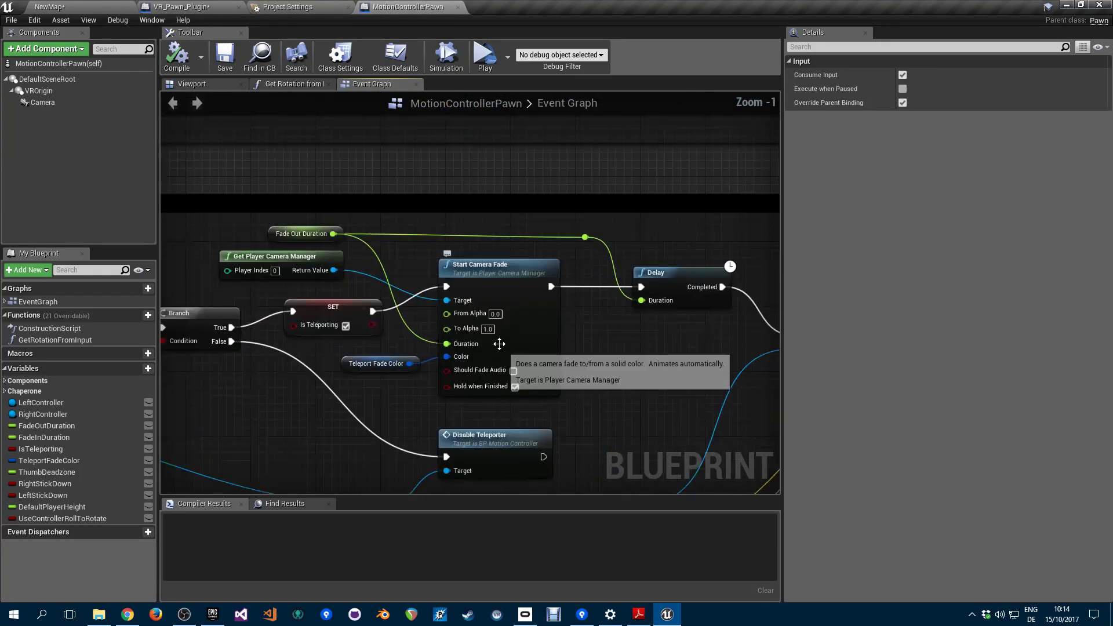
left_click(293, 7)
left_click(189, 5)
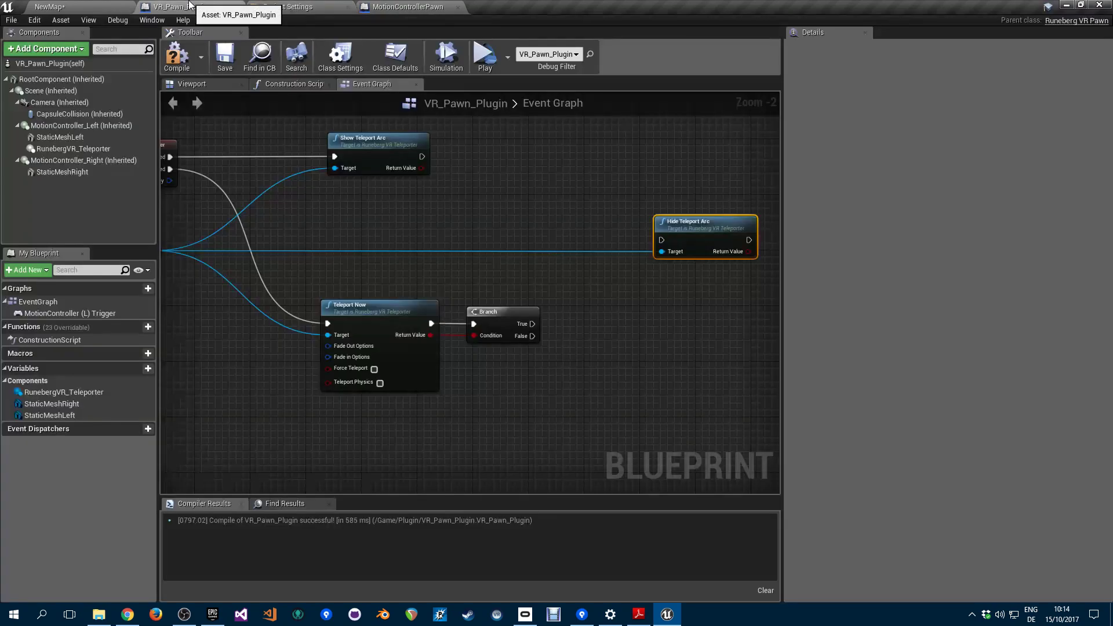
Split Teleport Now's Fade Out Options struct pin to inspect its individual fade settings, and recombine the pin.
scroll(344, 374, "up", 2)
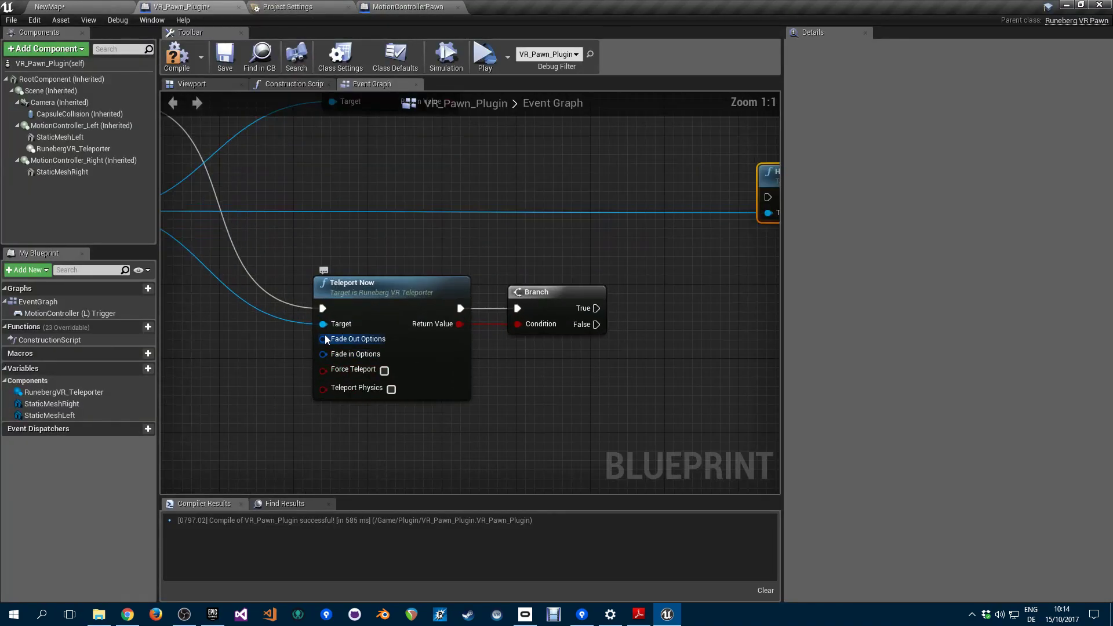
right_click(323, 342)
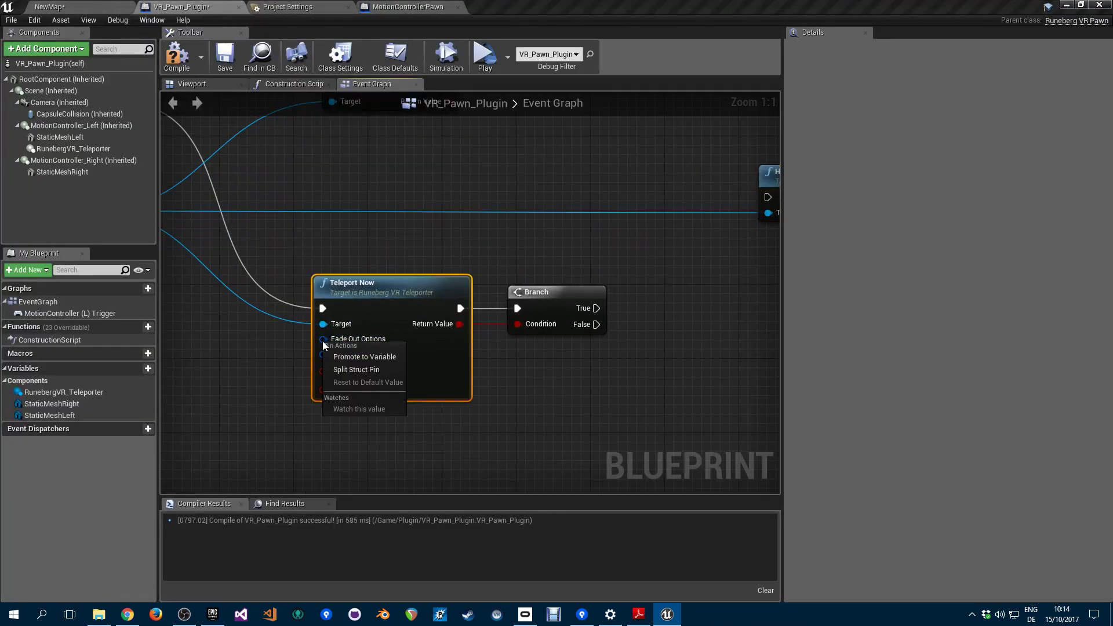
left_click(333, 368)
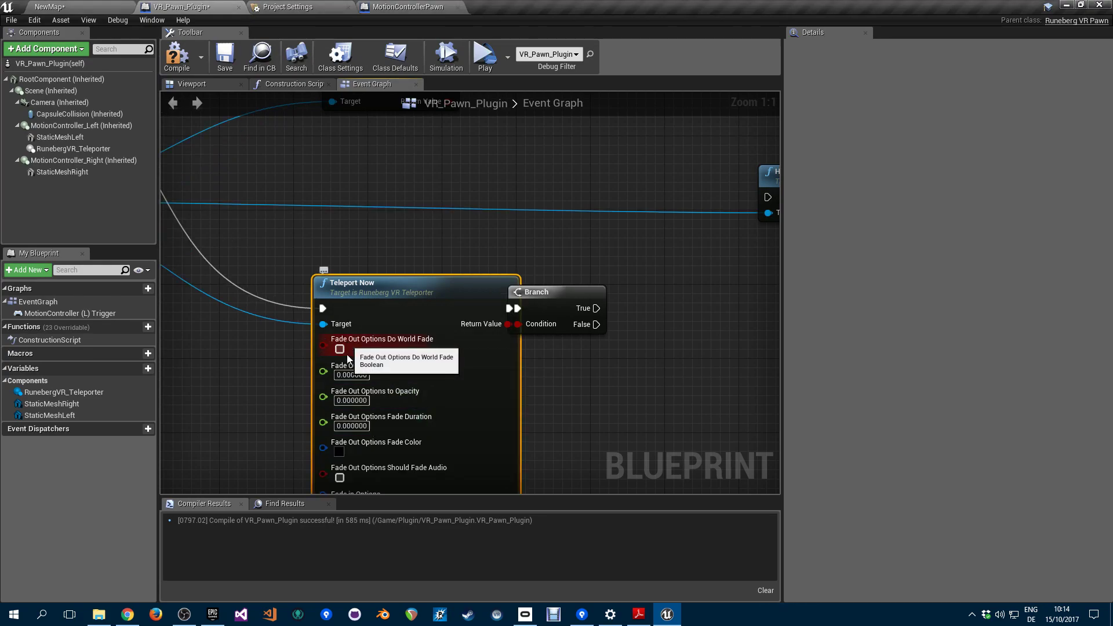
scroll(409, 426, "down", 3)
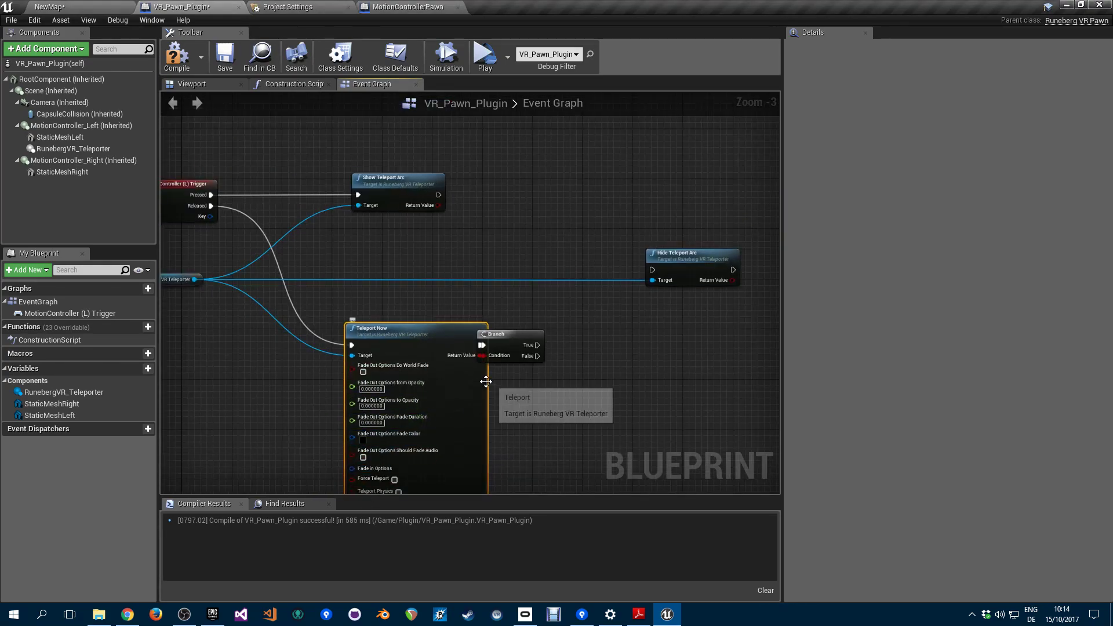
left_click_drag(512, 341, 536, 341)
right_click(353, 372)
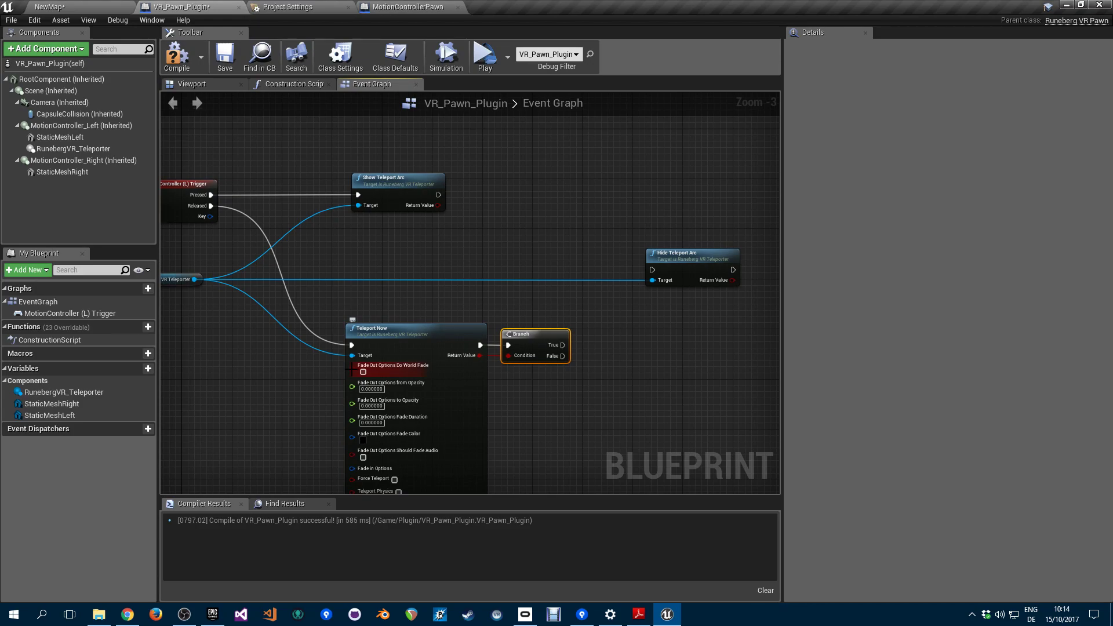
left_click(381, 397)
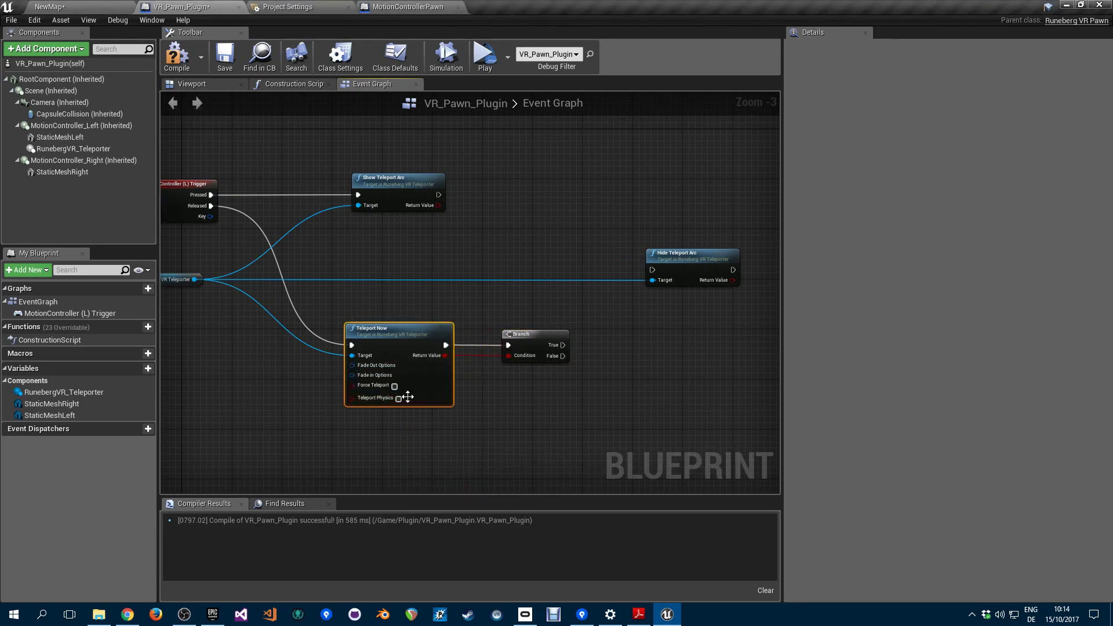
Connect the Branch node's False output to Hide Teleport Arc's execution input, and compile and save the blueprint.
right_click_drag(484, 415, 395, 412)
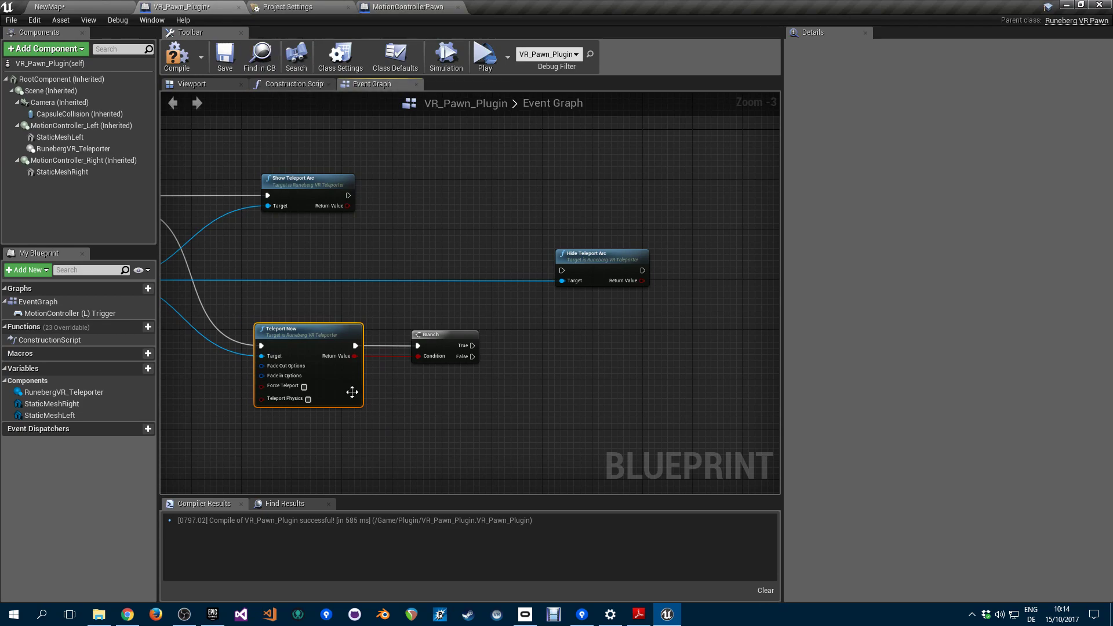
left_click(177, 56)
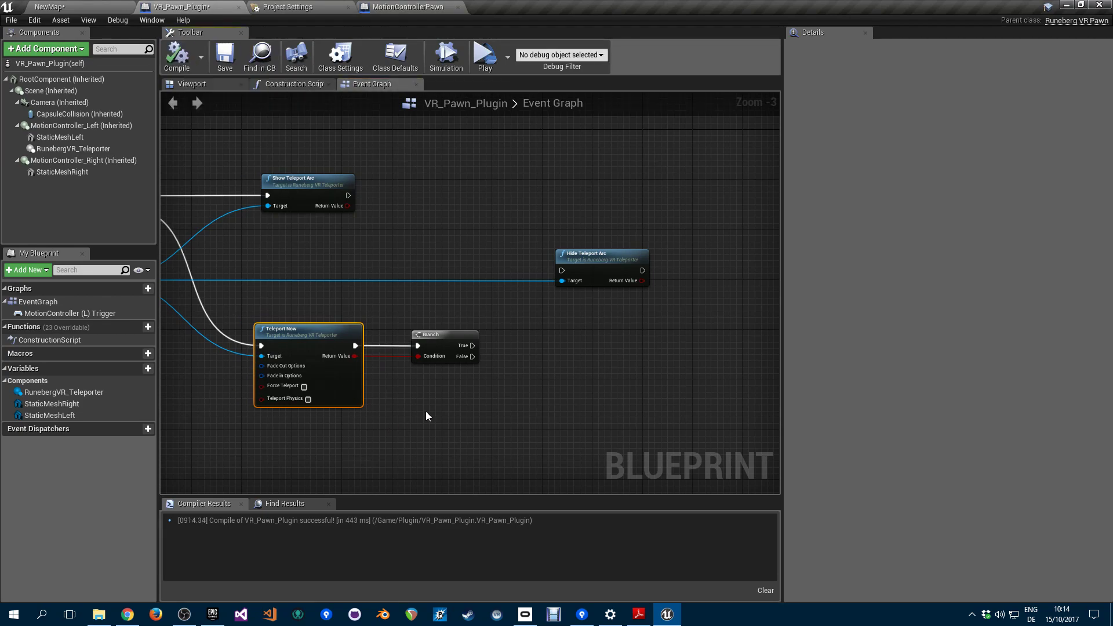
right_click_drag(394, 404, 461, 384)
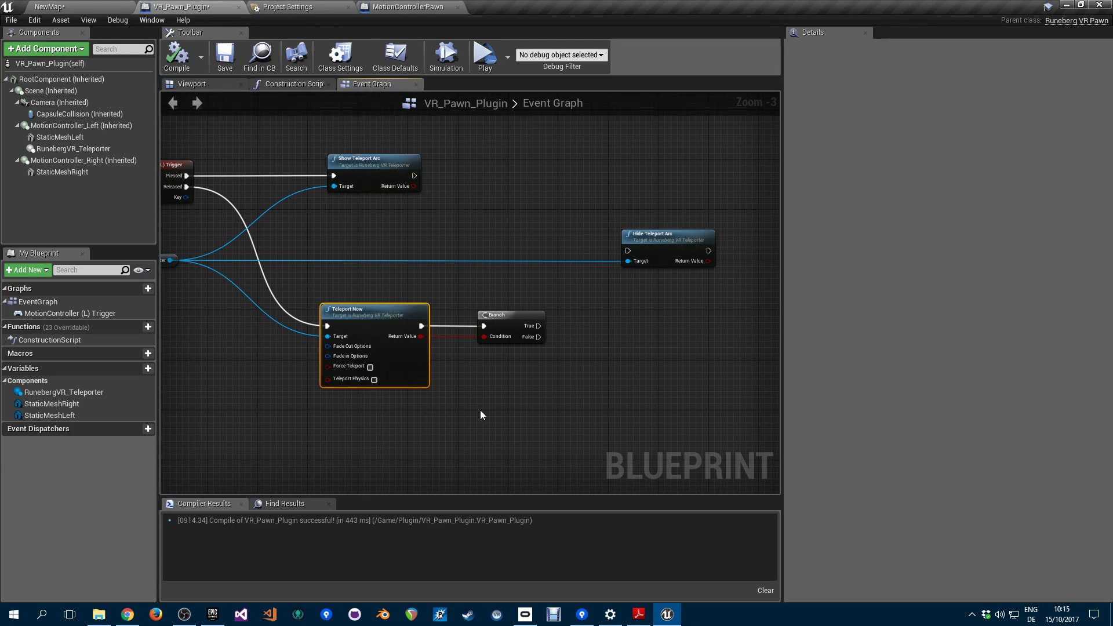
right_click_drag(481, 411, 424, 417)
scroll(425, 365, "up", 3)
scroll(406, 357, "down", 5)
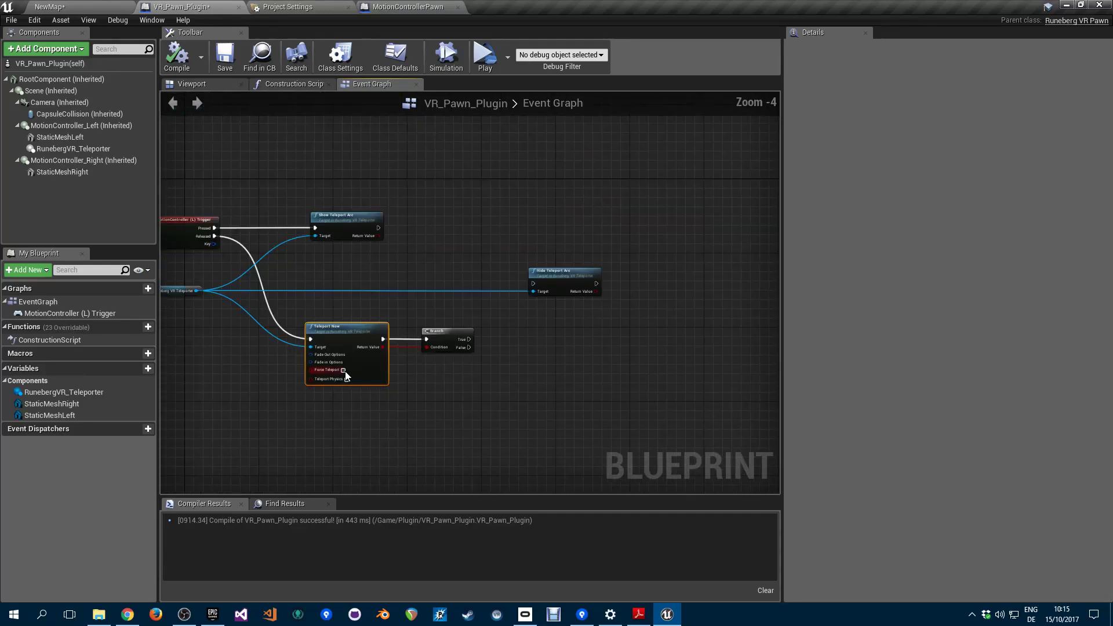
scroll(348, 348, "up", 4)
left_click_drag(586, 328, 723, 204)
right_click_drag(722, 204, 572, 198)
left_click(177, 56)
left_click(224, 58)
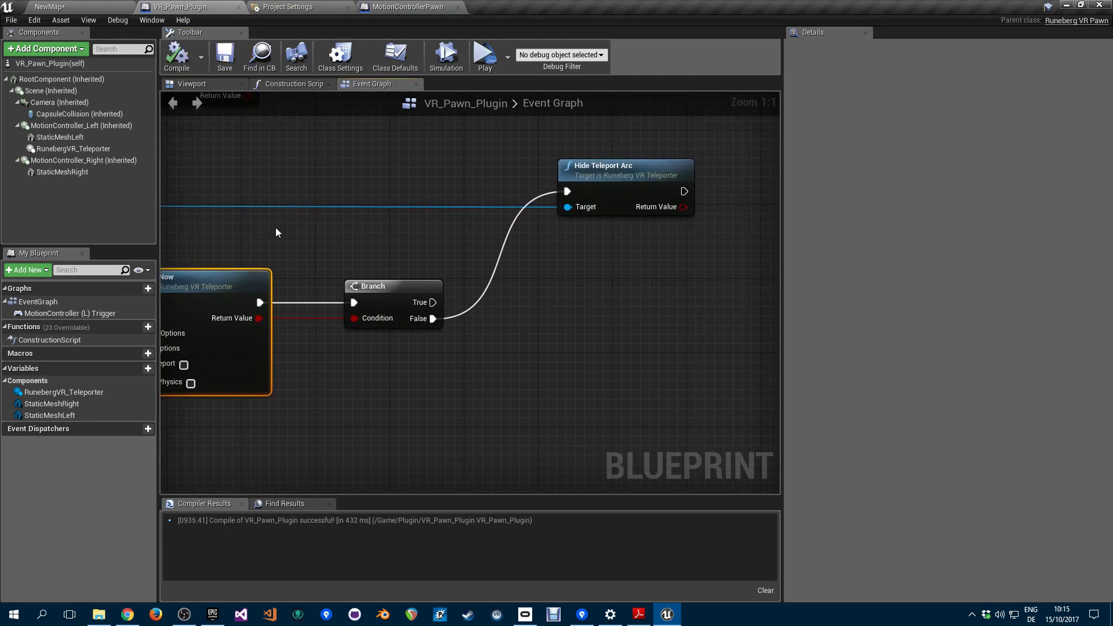
Set the Teleport Beam Mesh of the RunebergVR_Teleporter component to SM_Beam.
right_click_drag(316, 259, 524, 304)
scroll(524, 305, "down", 2)
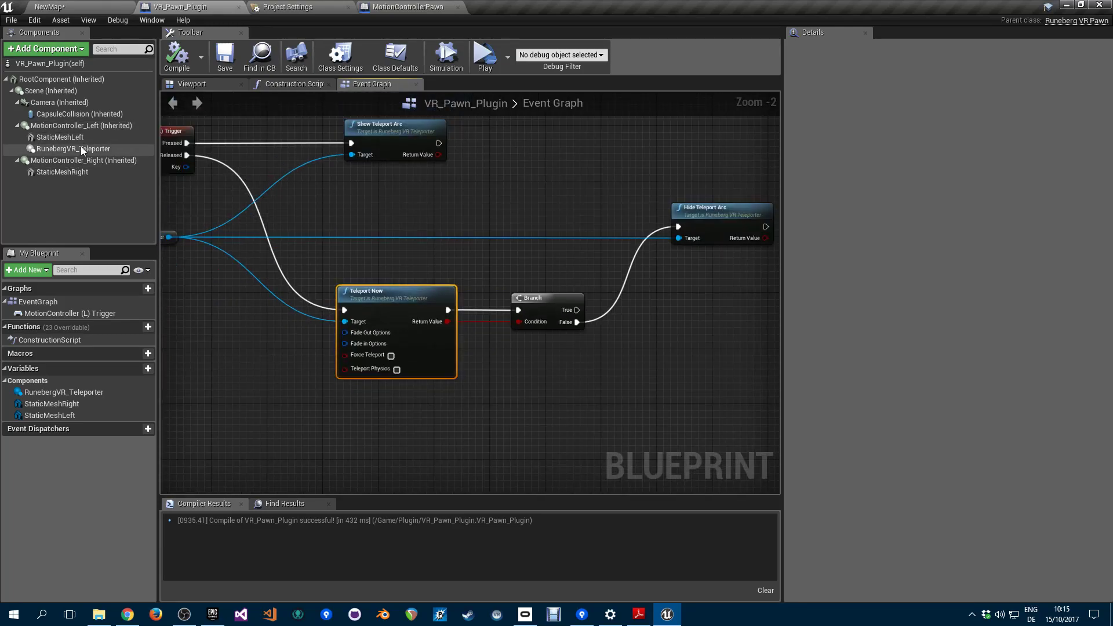
left_click(79, 150)
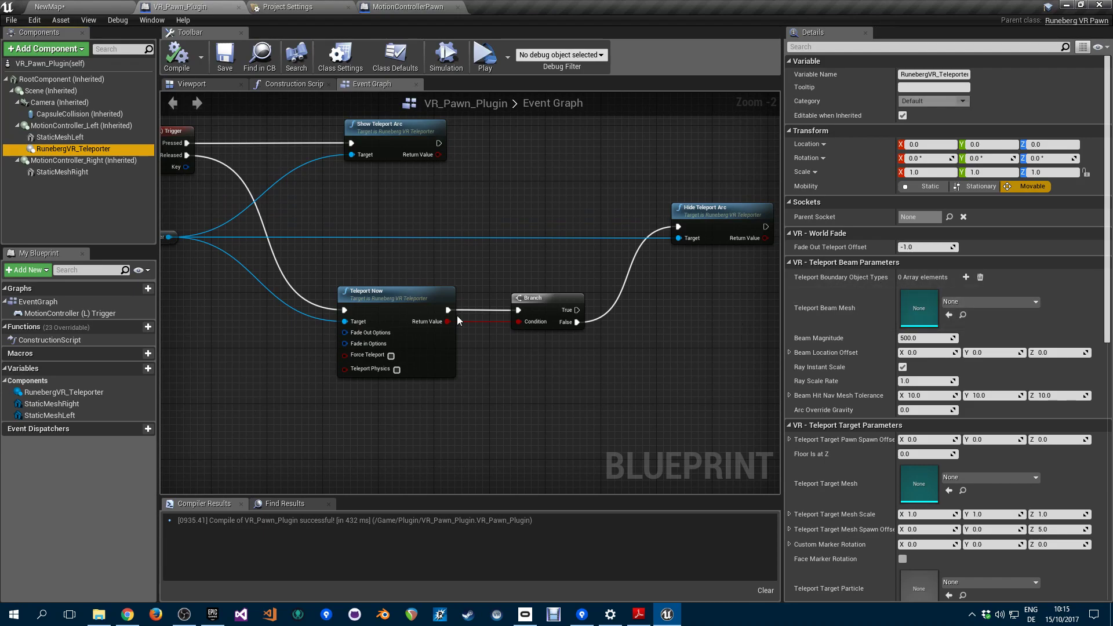
left_click(947, 302)
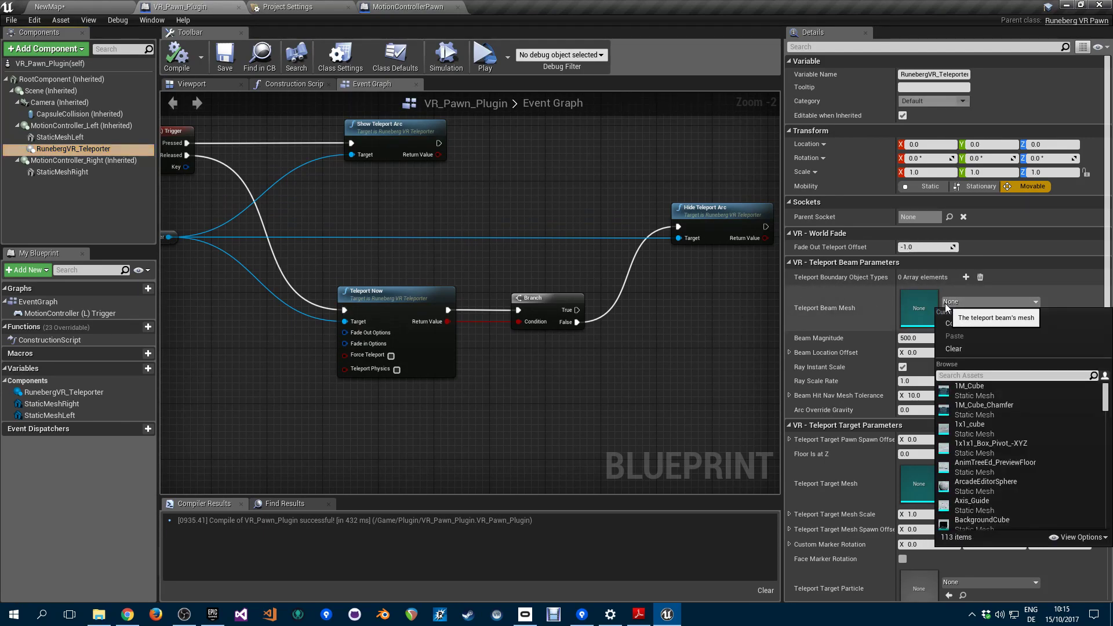
type("sm_beam")
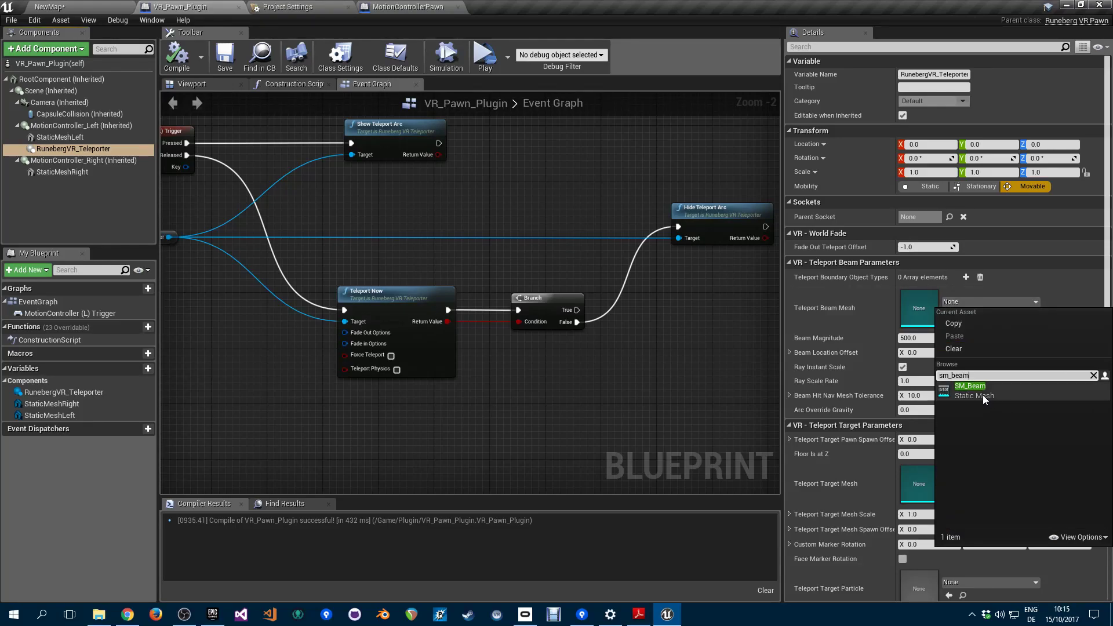
left_click(967, 393)
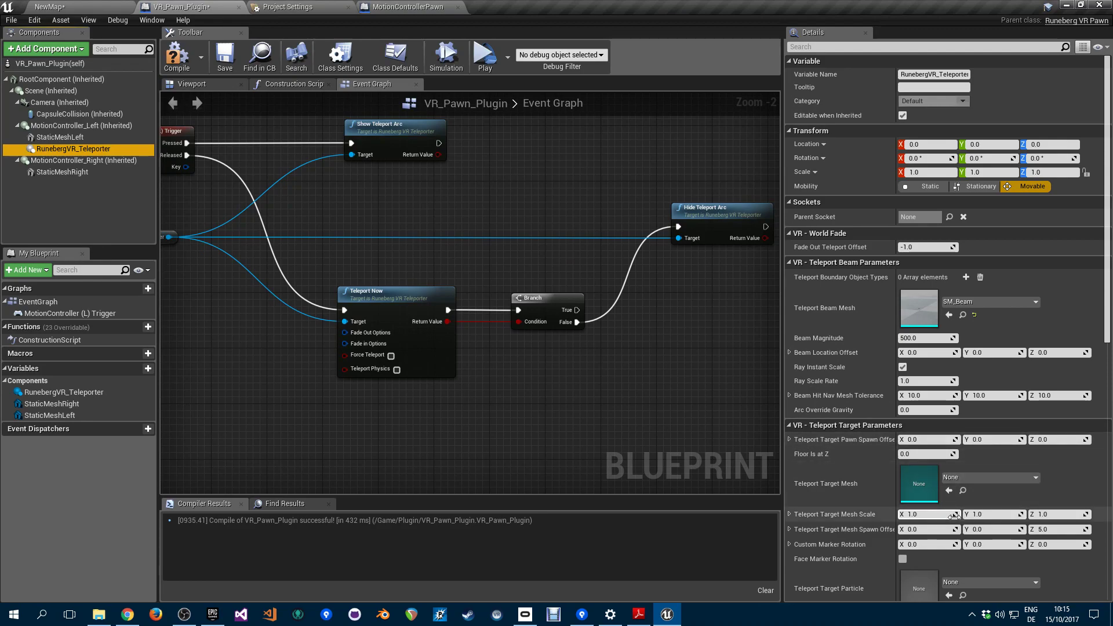
Set the teleporter's Teleport Target Mesh to Cone, and compile and save the blueprint.
scroll(1006, 497, "down", 1)
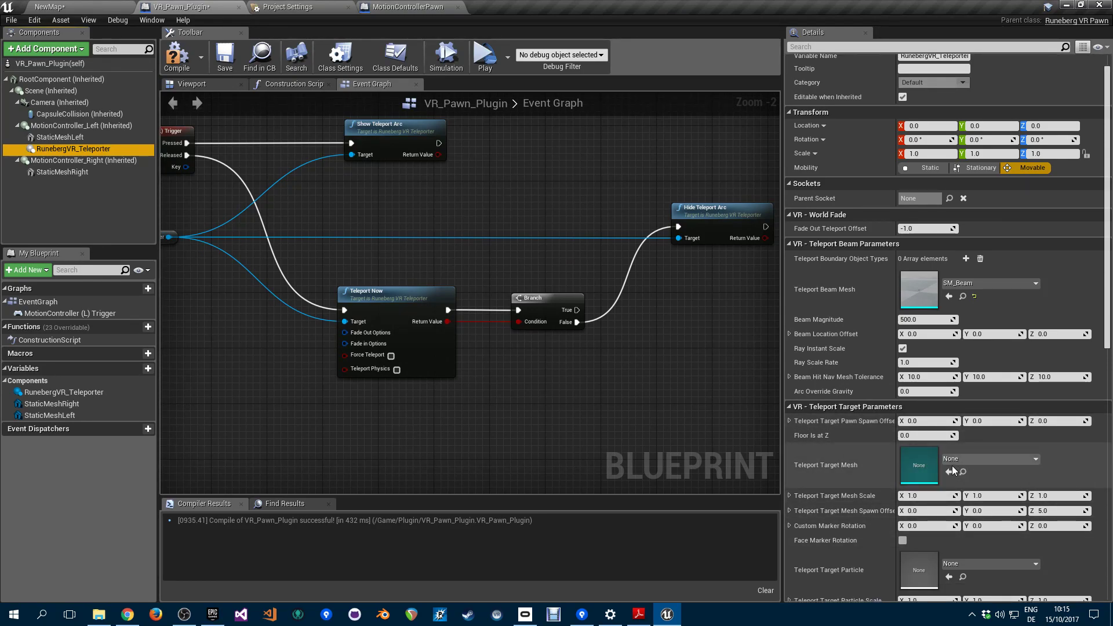
left_click(982, 460)
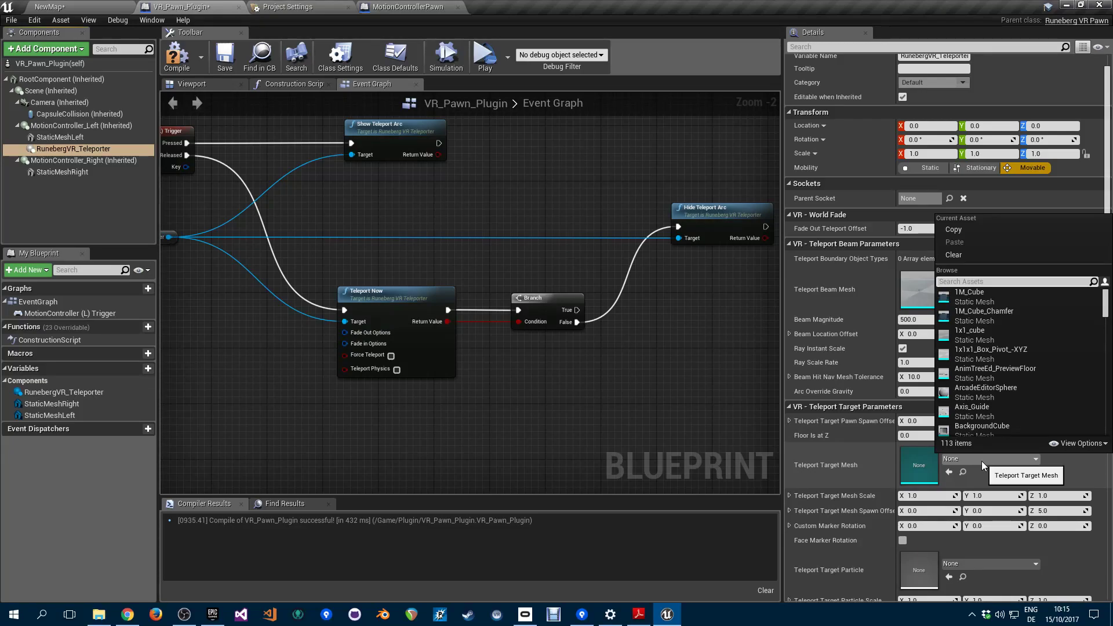
type("cone")
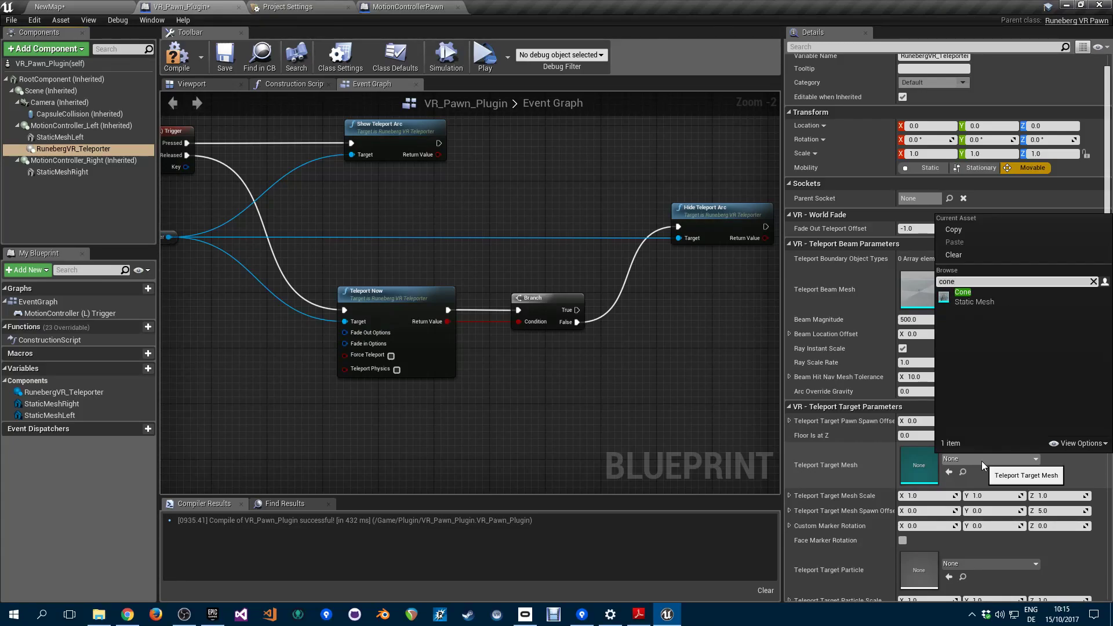
left_click(961, 301)
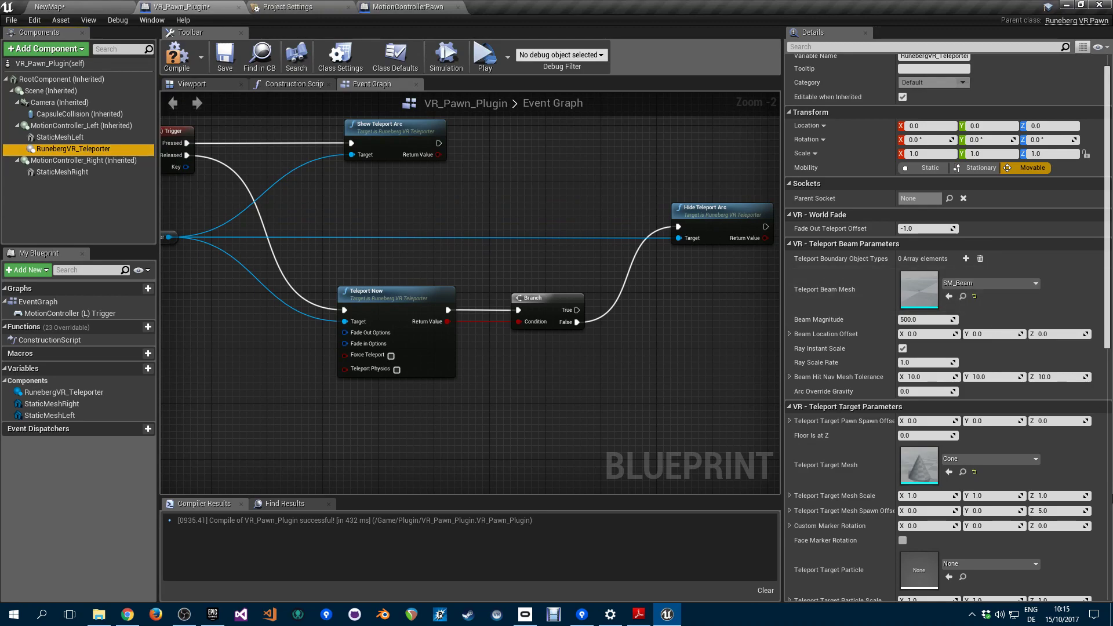
scroll(1030, 534, "down", 1)
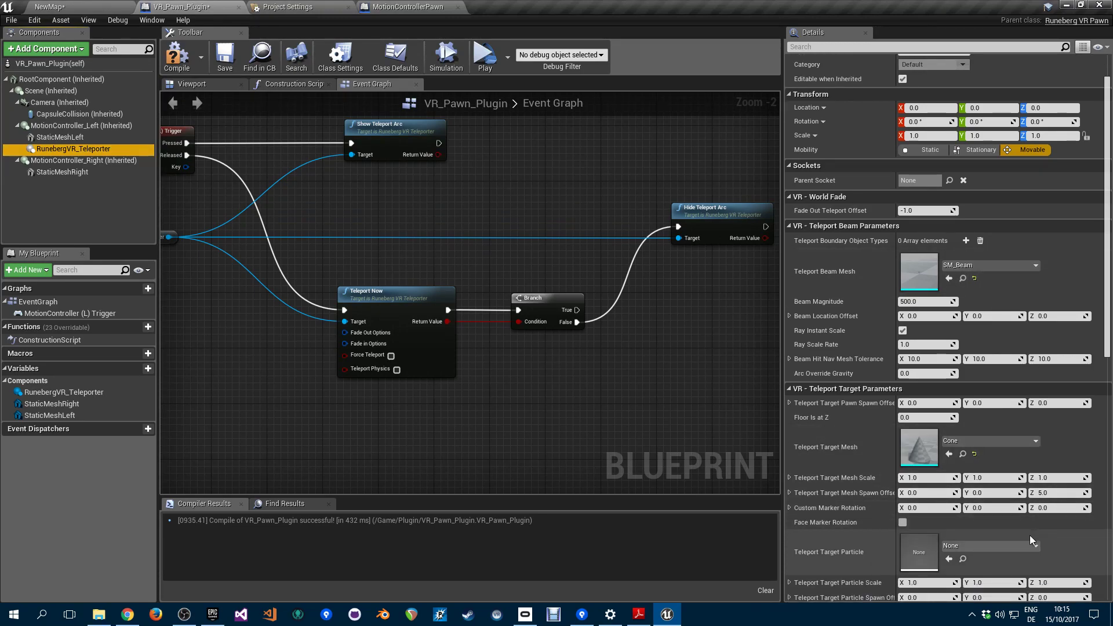
left_click(176, 58)
left_click(225, 58)
Save the NewMap level and test the teleport arc in a standalone game preview.
left_click(85, 7)
left_click(24, 43)
left_click(437, 48)
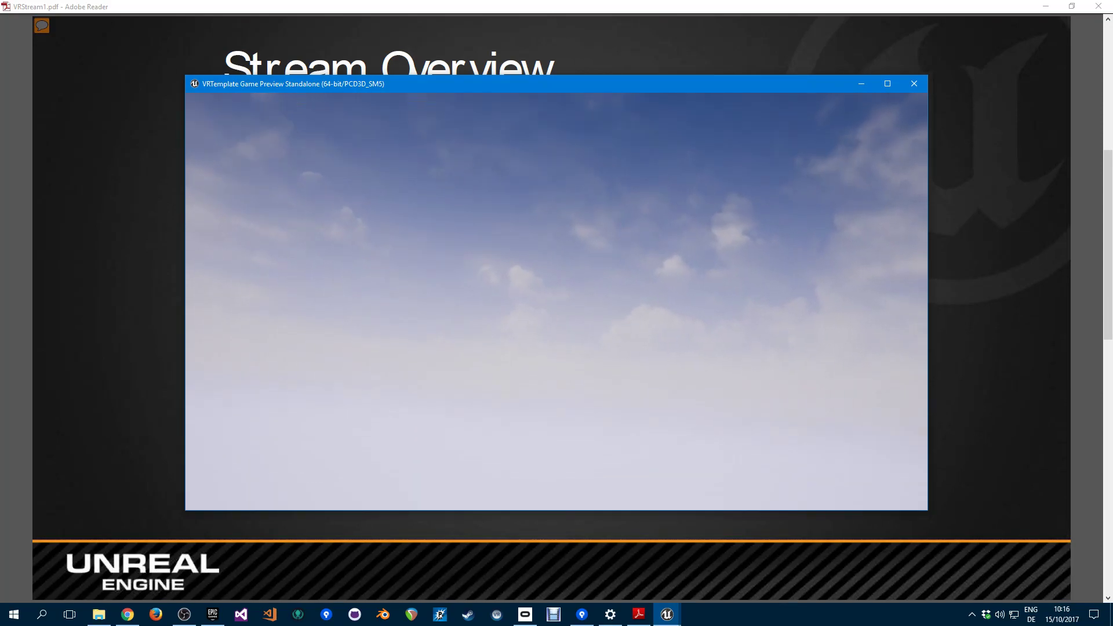
key("Escape")
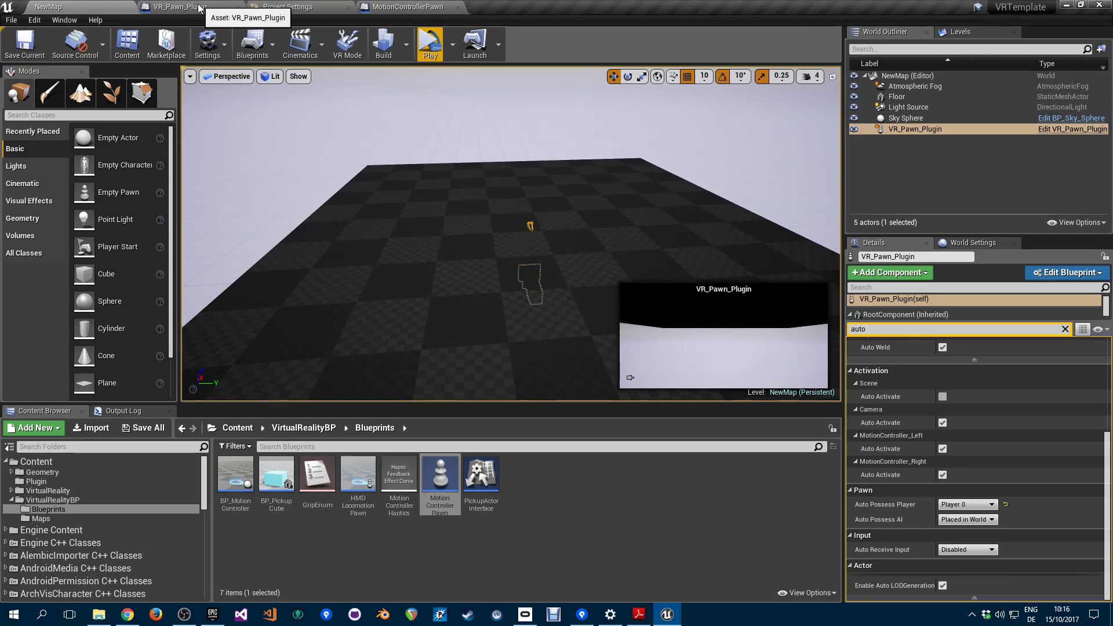
Search the placeable classes for "nav" and place a Nav Mesh Bounds Volume on the level's floor.
left_click(33, 115)
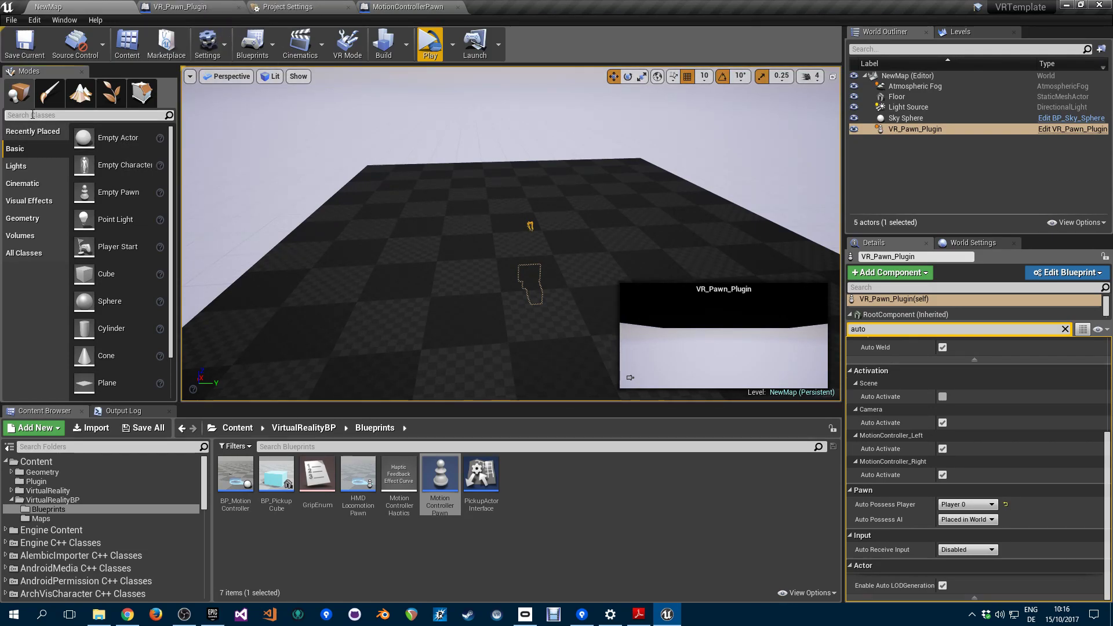
type("navmesh")
key("BackSpace")
key("BackSpace")
key("BackSpace")
key("BackSpace")
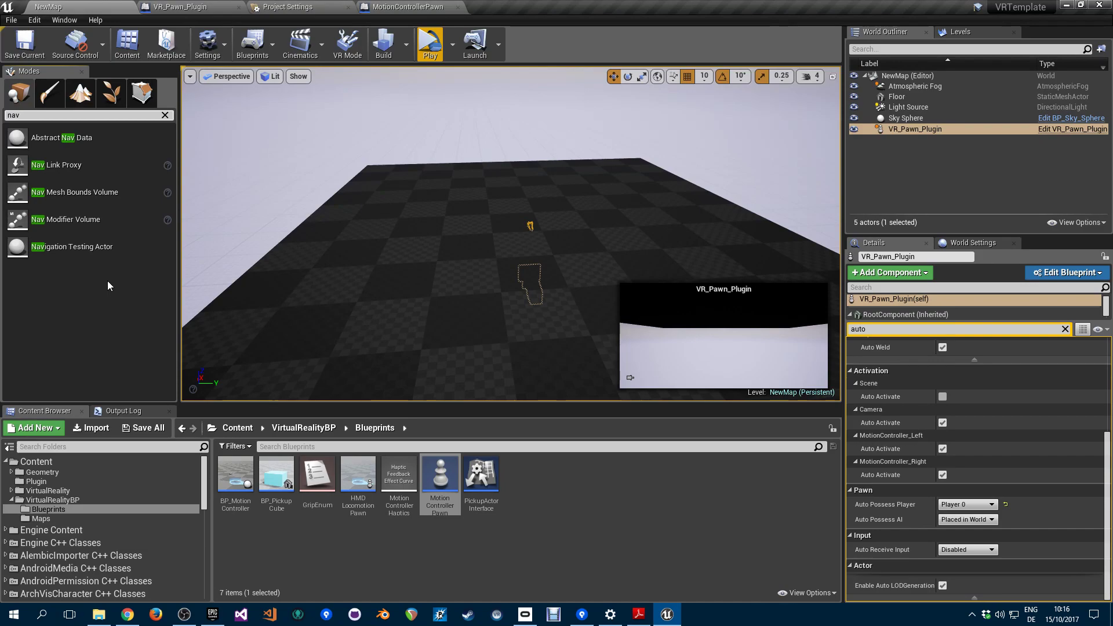
left_click_drag(108, 196, 517, 259)
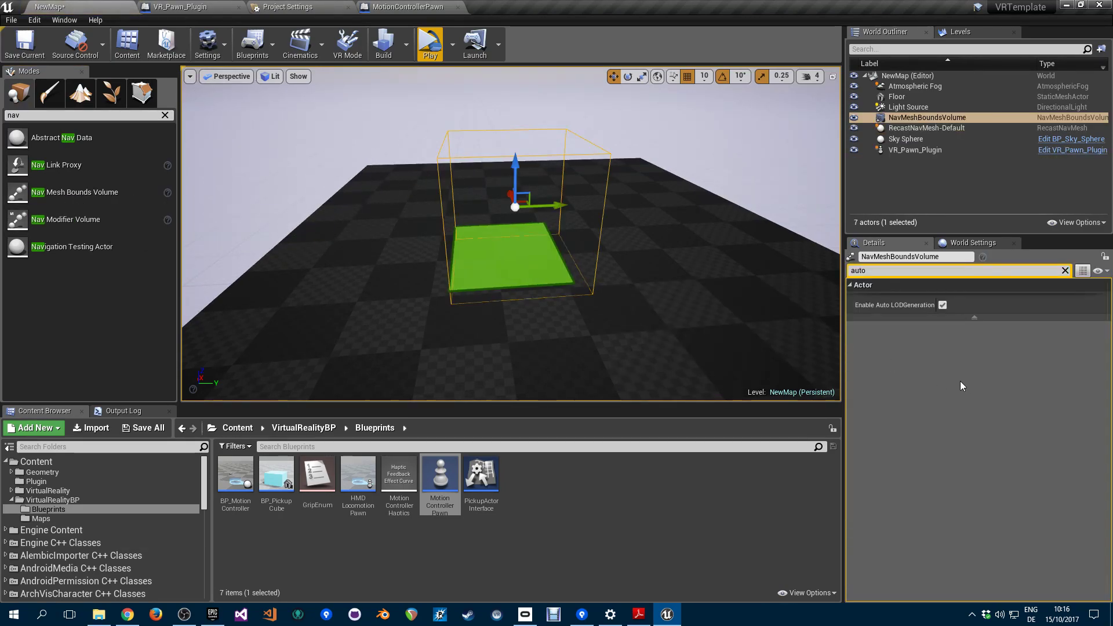
Clear the details filter and set the NavMeshBoundsVolume's scale to 10 on X, Y and Z.
left_click(1066, 271)
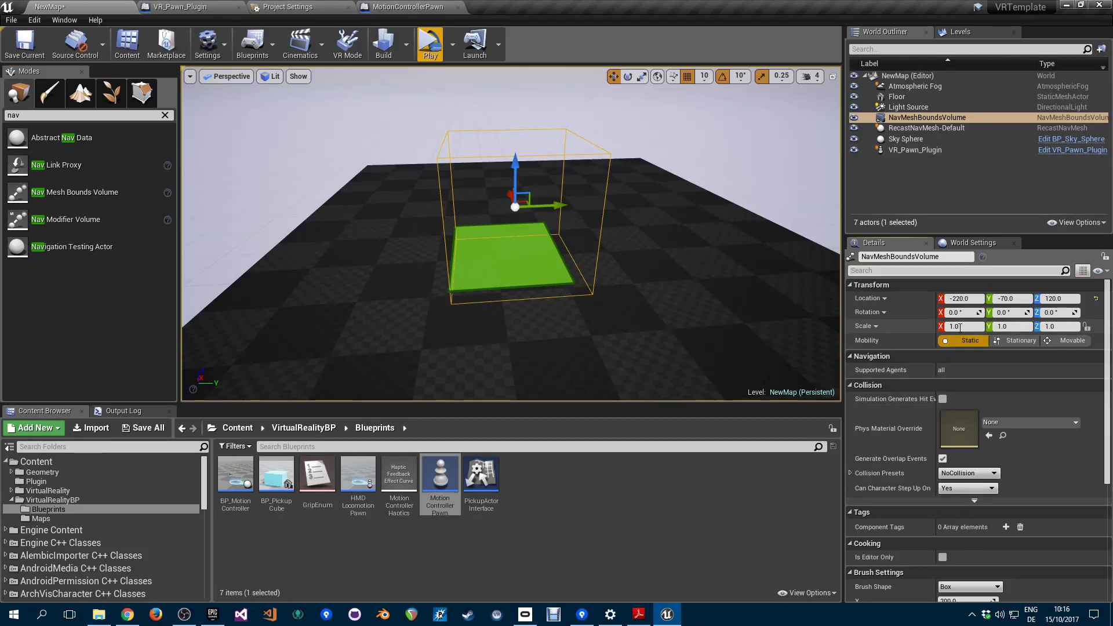
left_click(961, 327)
type("10")
key("Tab")
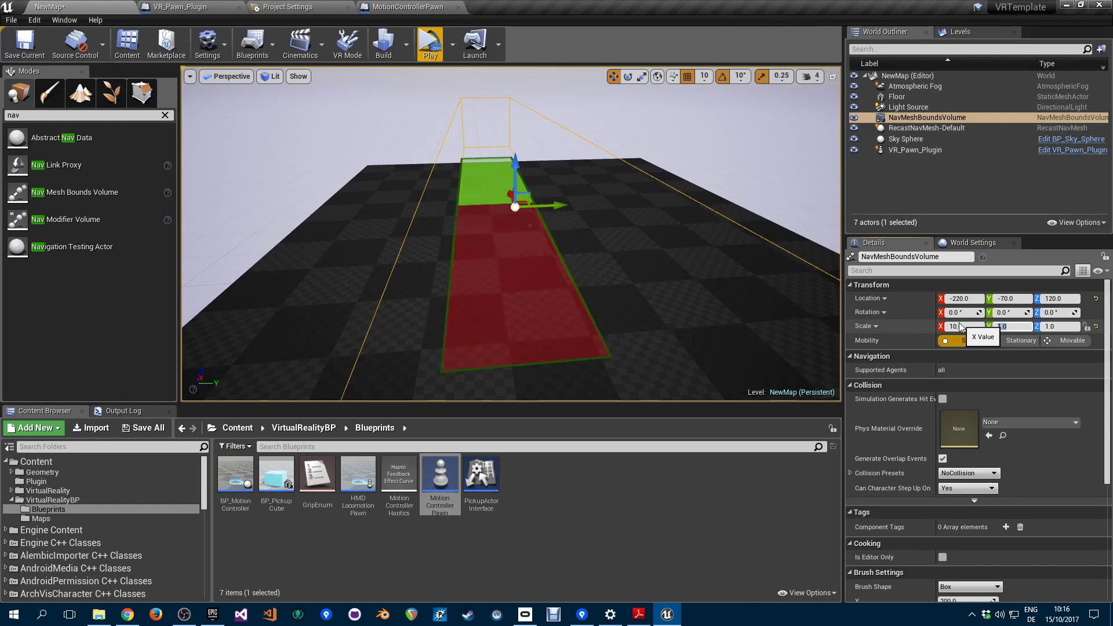
type("10")
key("Tab")
type("10")
key("Return")
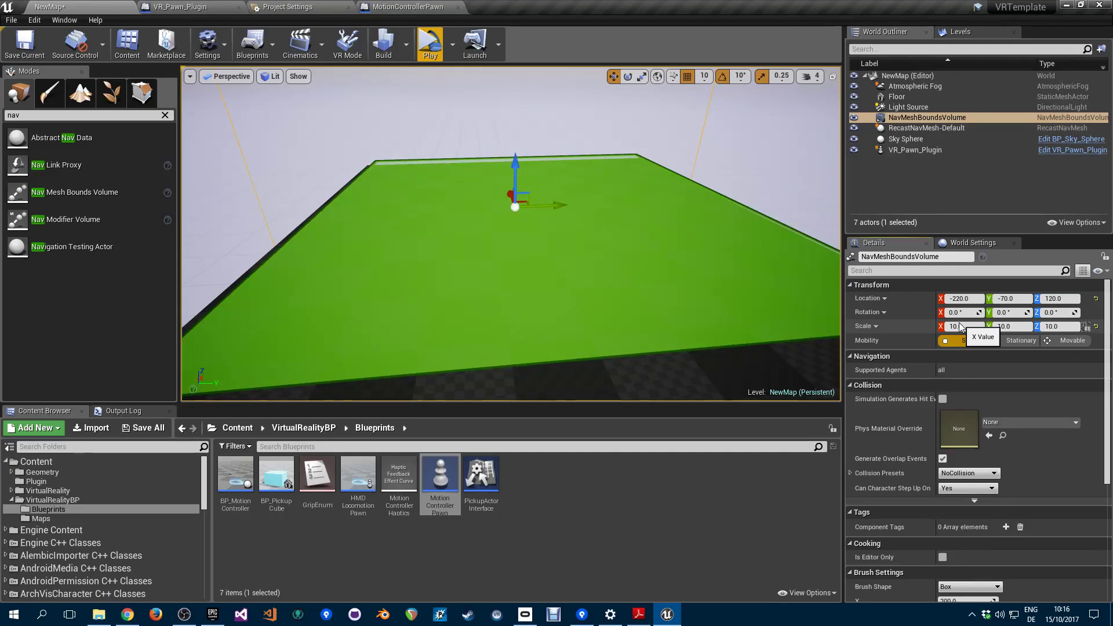
Increase the NavMeshBoundsVolume's X and Y scale to 15, and save and preview the level.
left_click(958, 328)
type("15")
key("Tab")
type("15")
key("Tab")
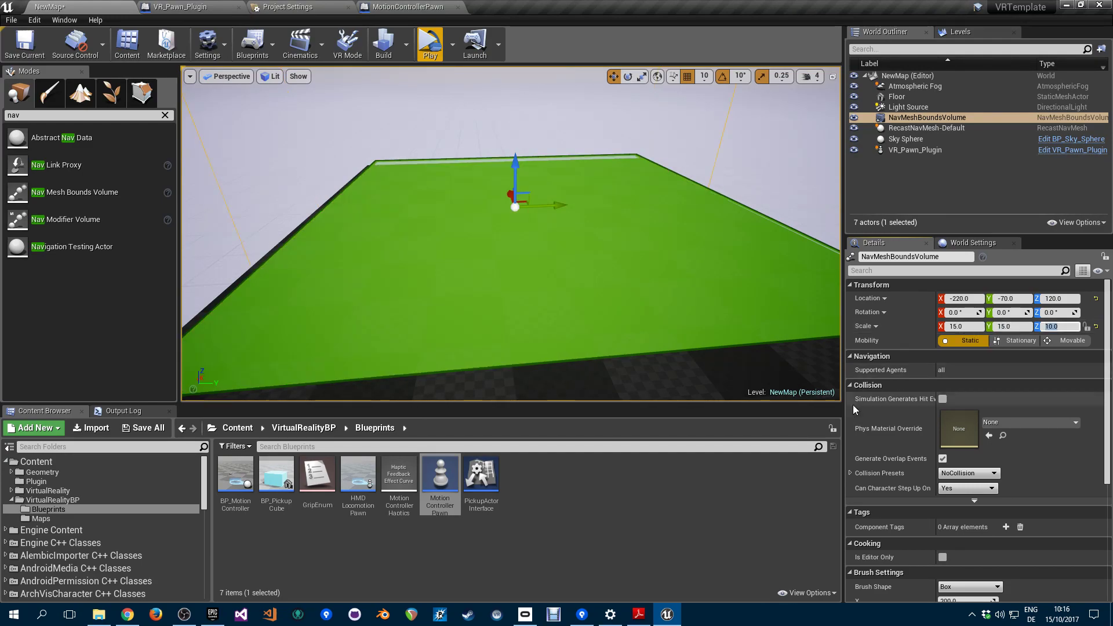
key("ctrl+s")
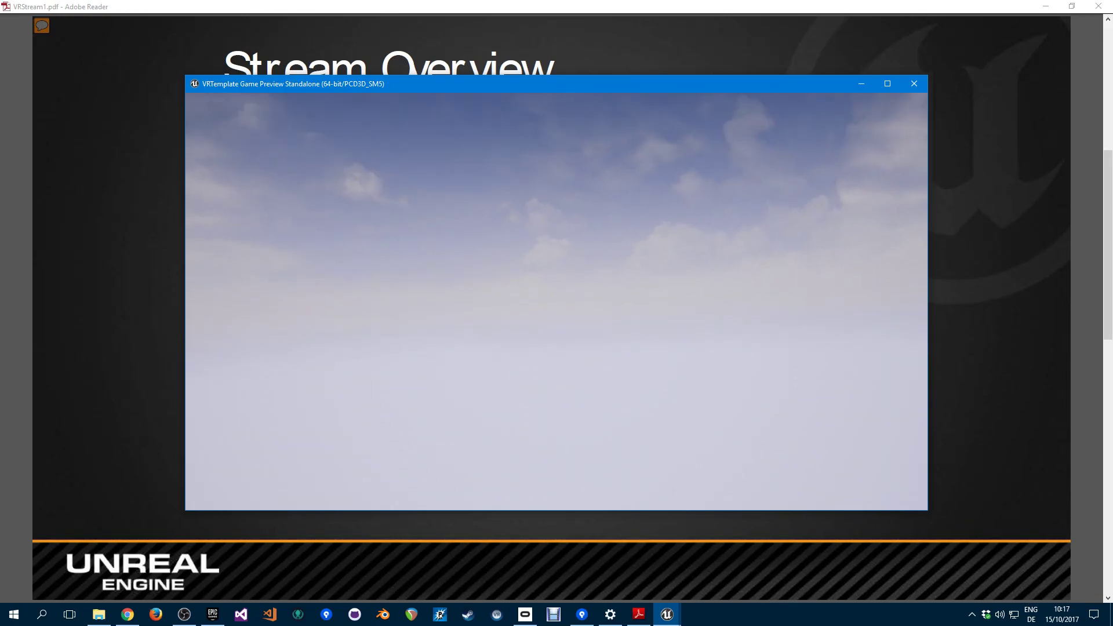
key("Escape")
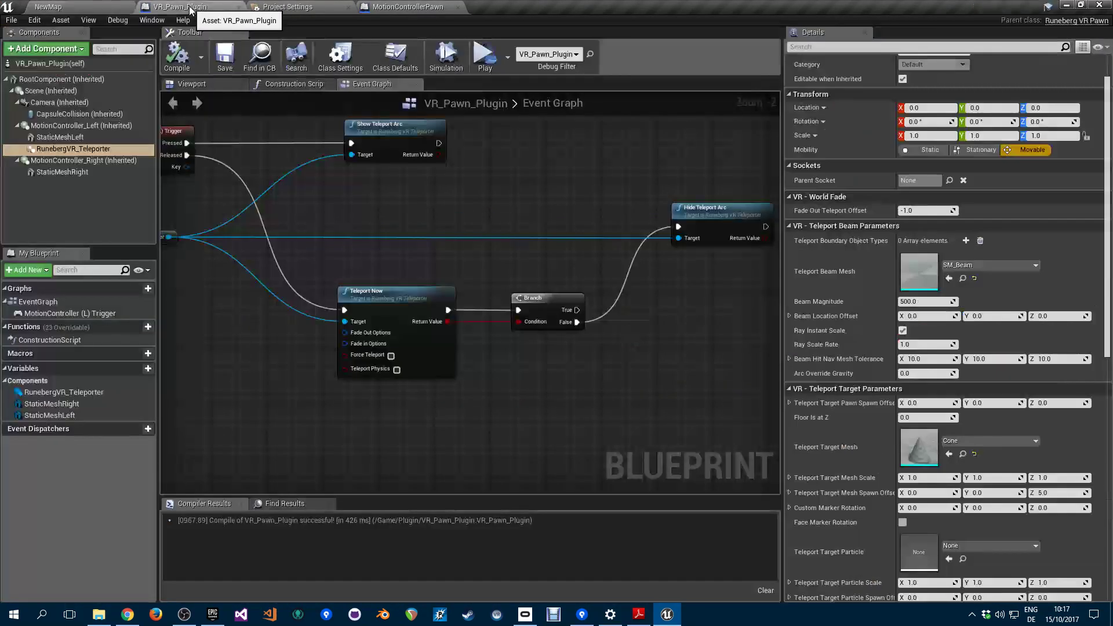
Set the RunebergVR_Teleporter's Oculus Height Offset to 112 in VR_Pawn_Plugin, and compile and save the blueprint.
left_click(182, 6)
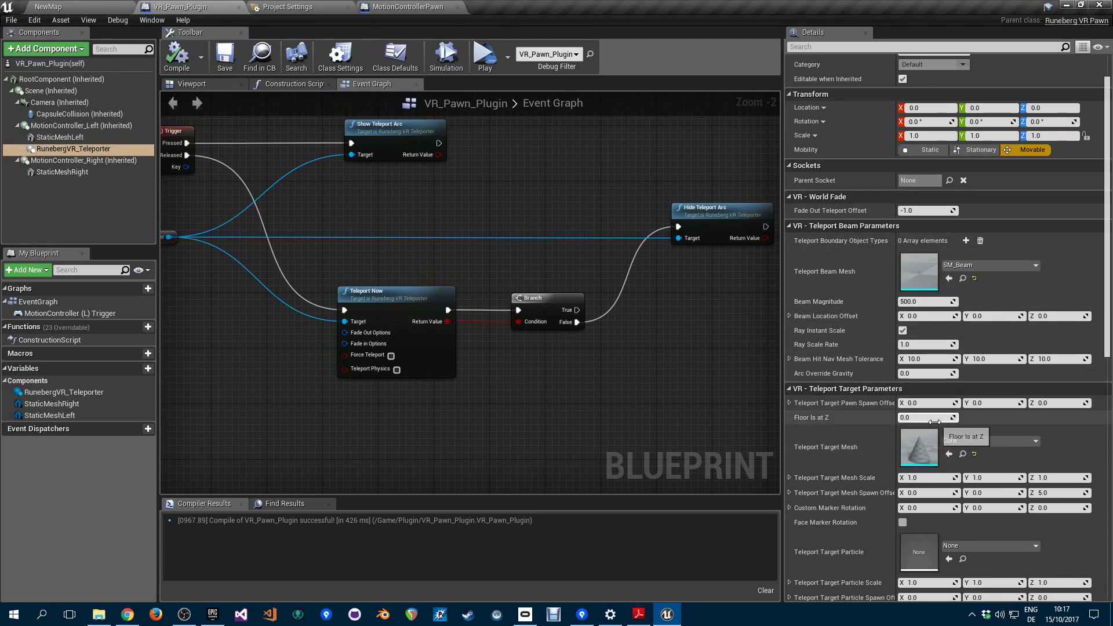
scroll(941, 458, "down", 2)
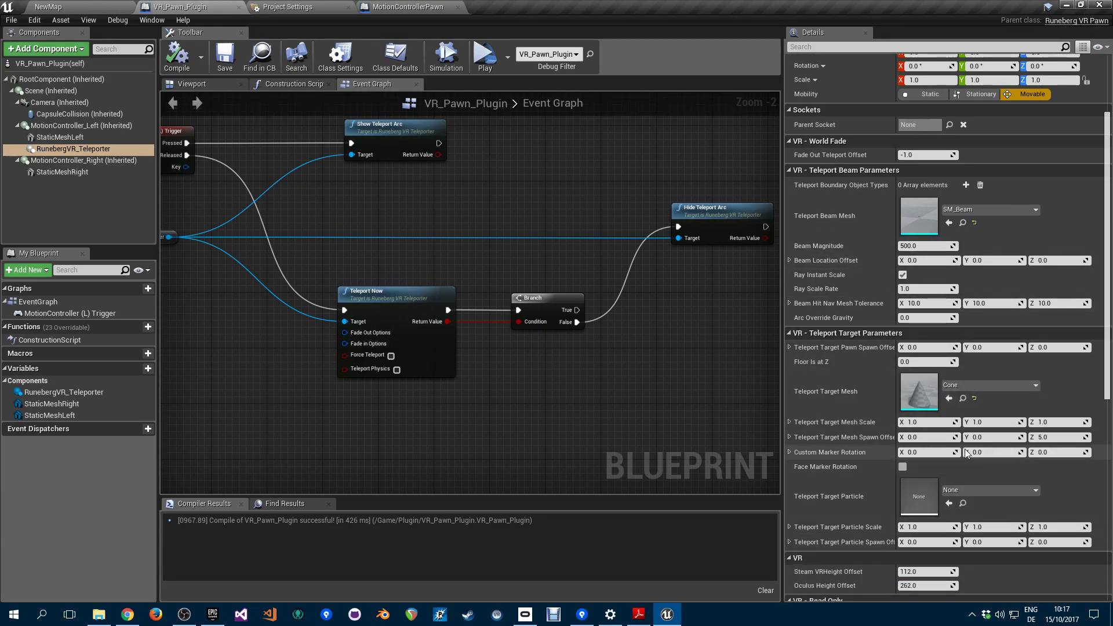
scroll(975, 493, "down", 1)
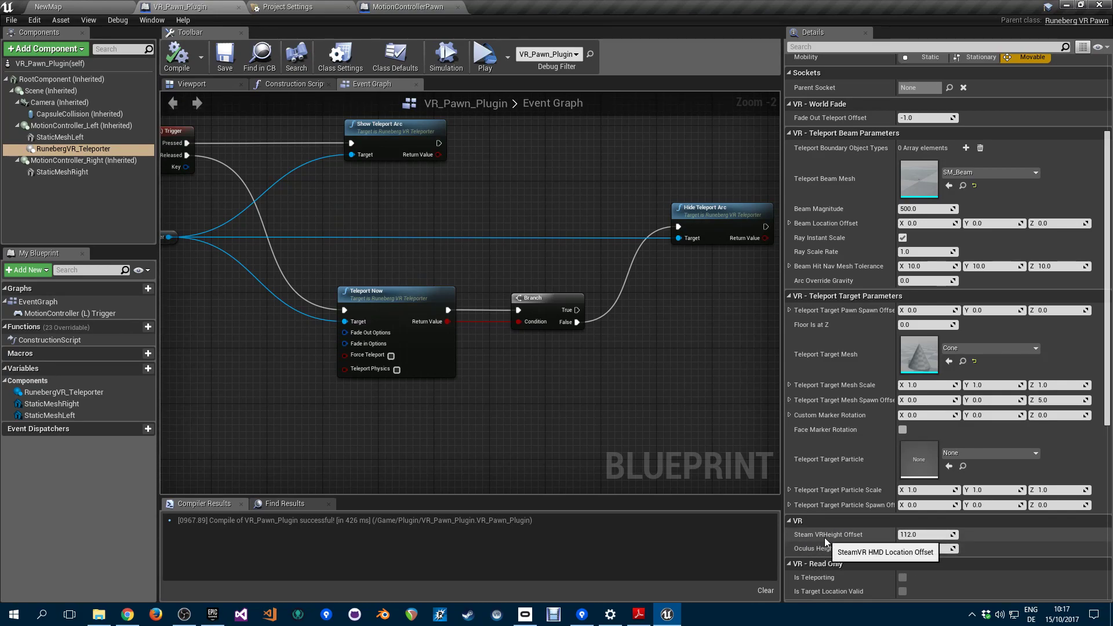
left_click(936, 548)
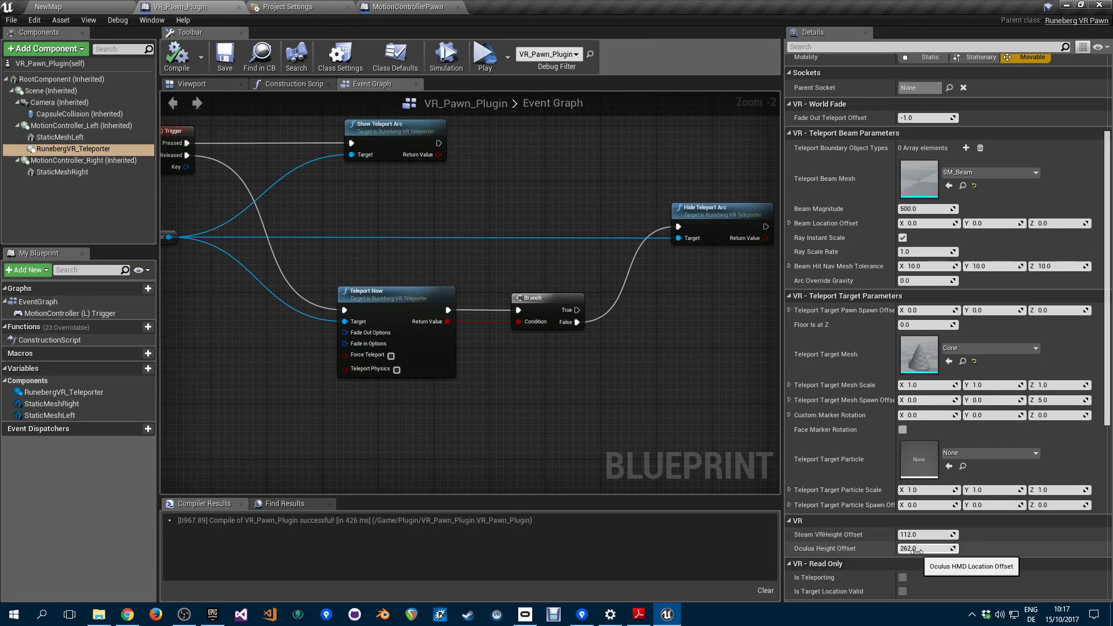
scroll(998, 541, "down", 2)
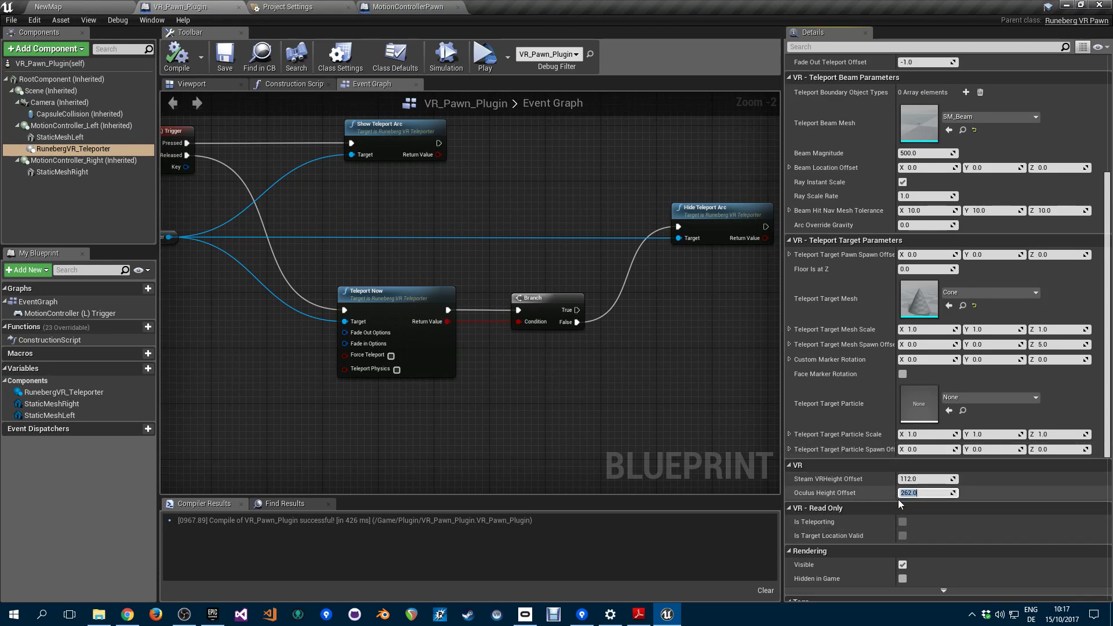
type("112")
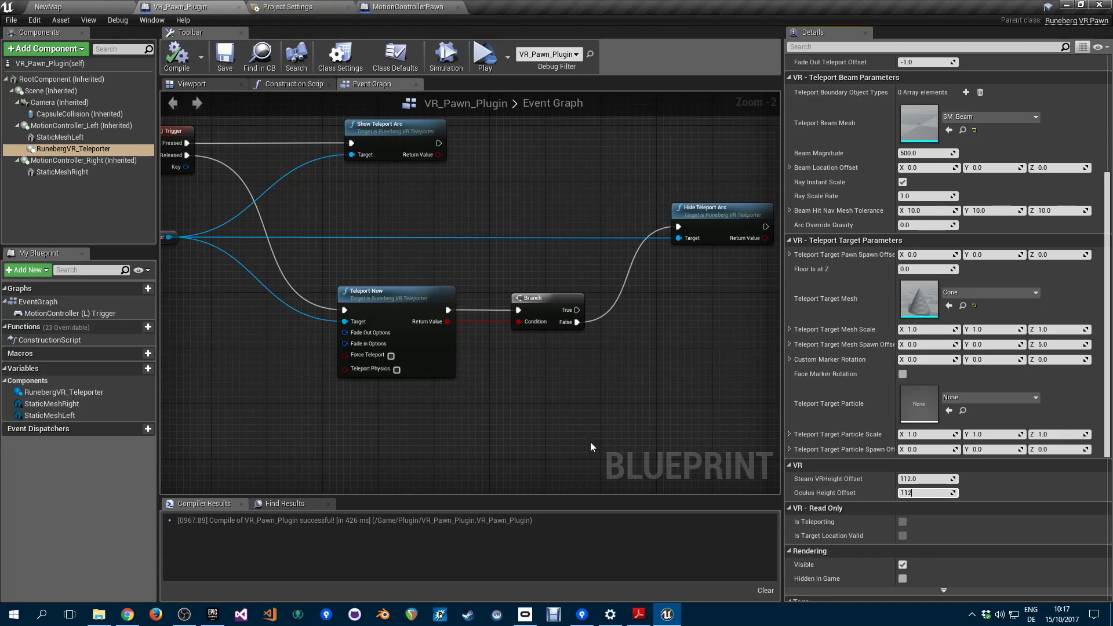
left_click(177, 57)
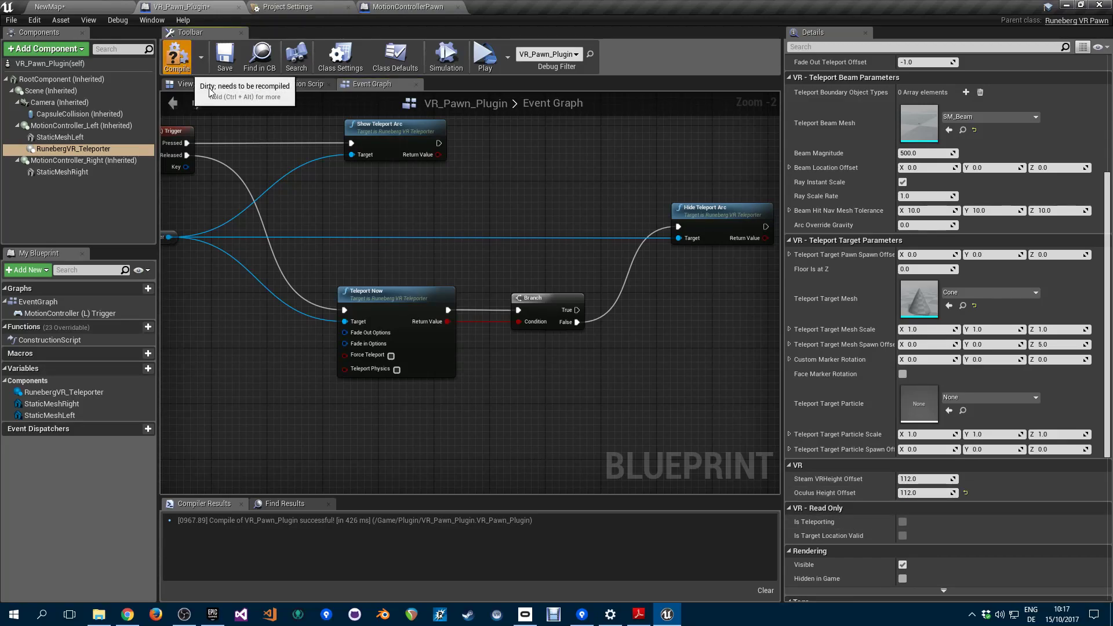
left_click(225, 57)
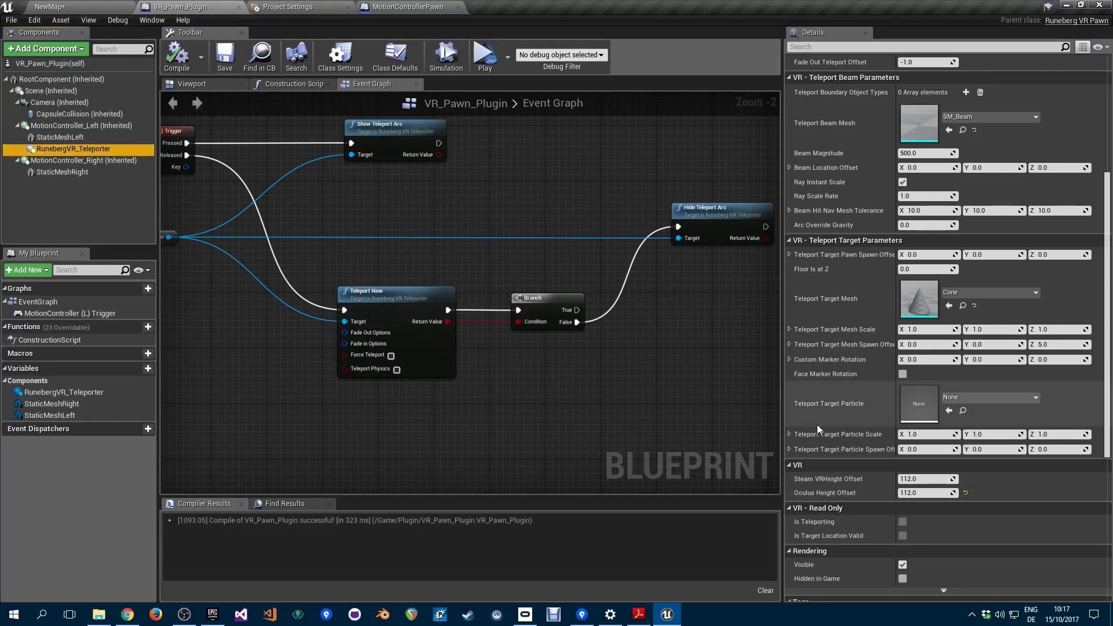
Run a standalone preview of NewMap to test teleporting with the new Oculus height offset.
left_click(62, 6)
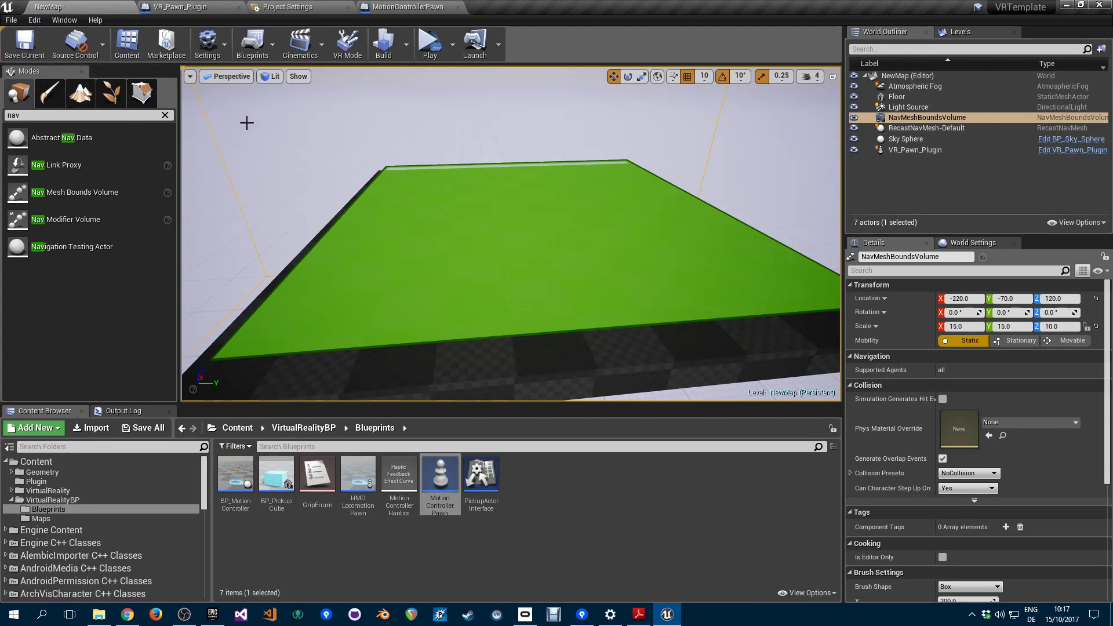
left_click(180, 6)
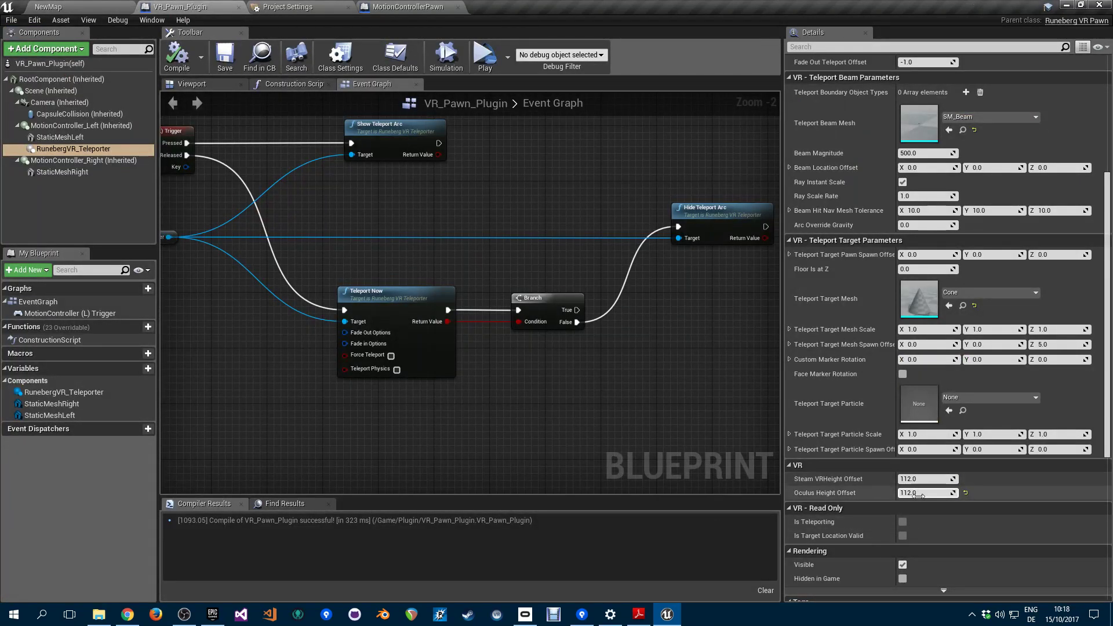
left_click(67, 6)
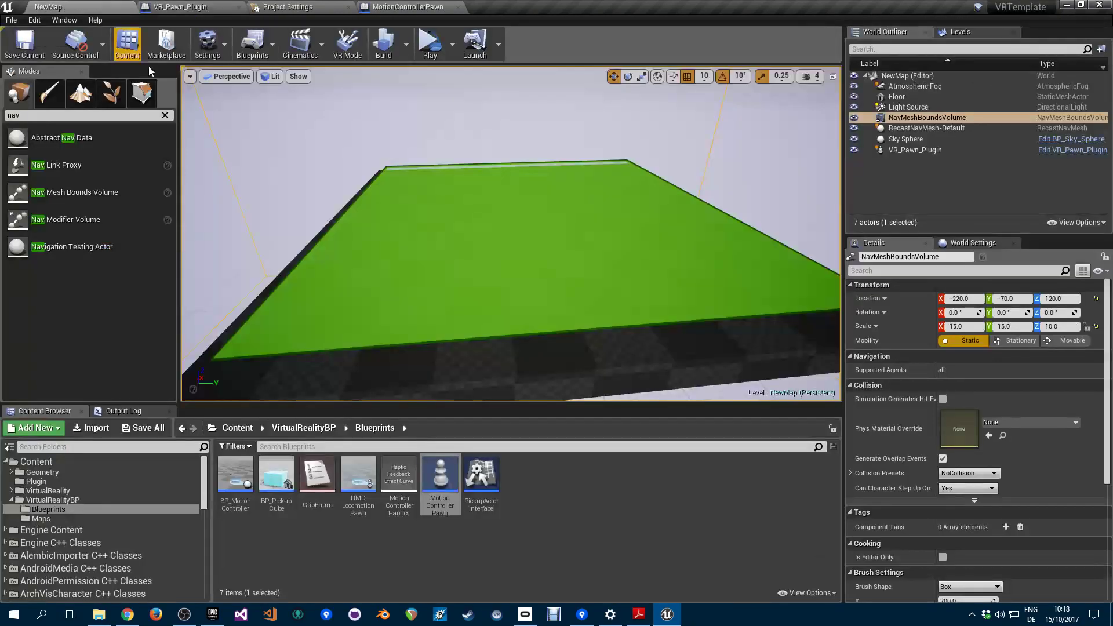
left_click(430, 42)
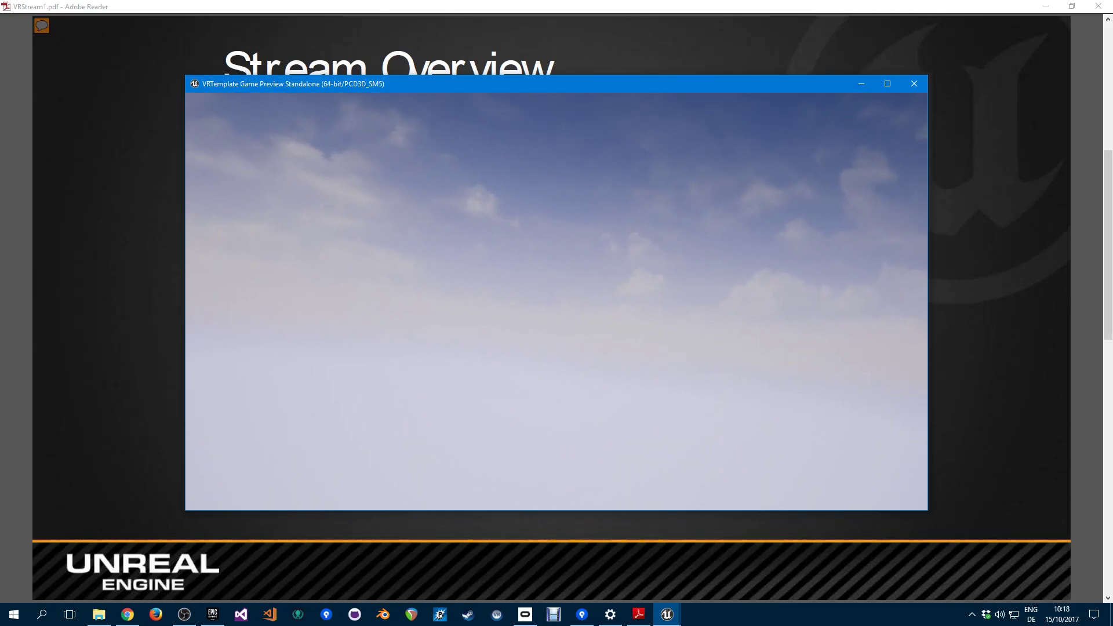
key("Escape")
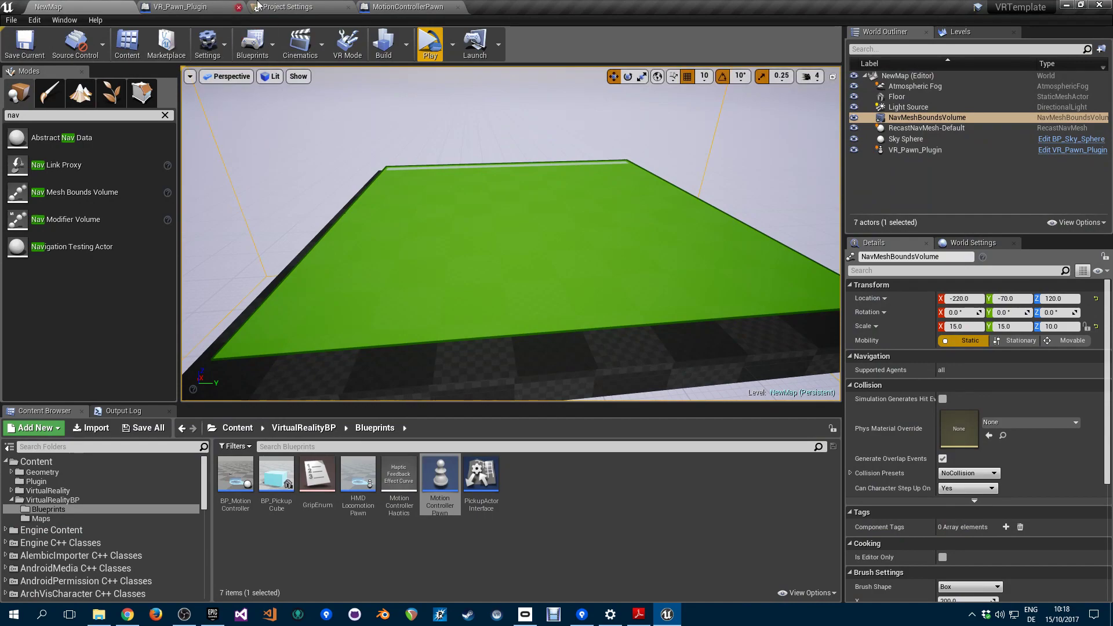
Return to the VR_Pawn_Plugin blueprint and close the Unreal Editor.
left_click(184, 7)
left_click(58, 7)
left_click(198, 7)
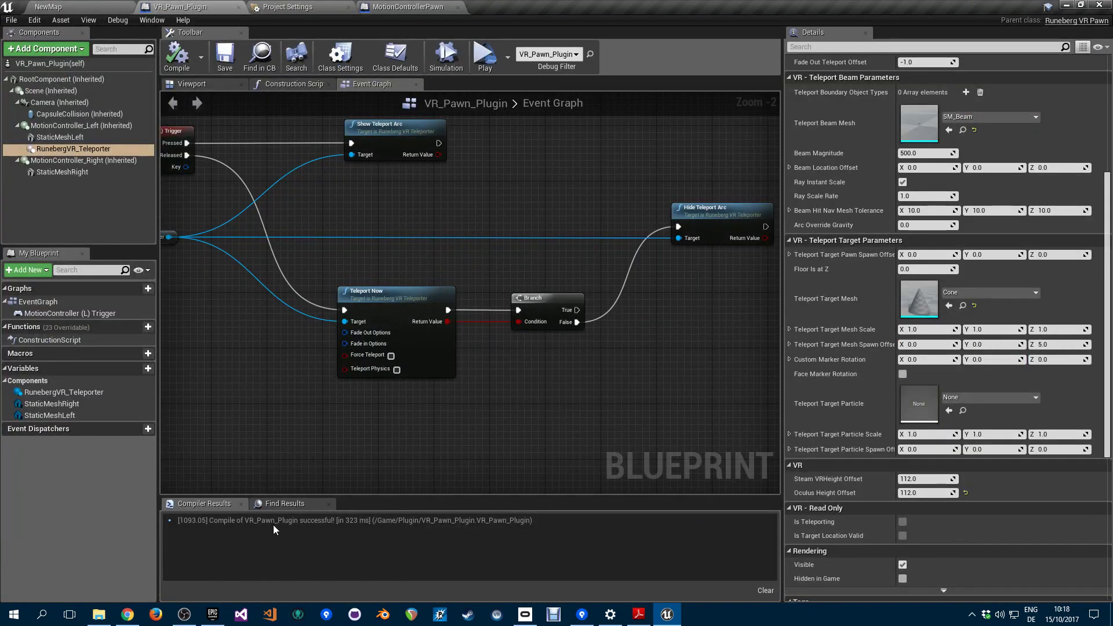
left_click(1093, 6)
Switch to File Explorer, open _StreamSamples inside VR_REFS, and copy the Core, FX and MaterialLibrary folders.
left_click(99, 616)
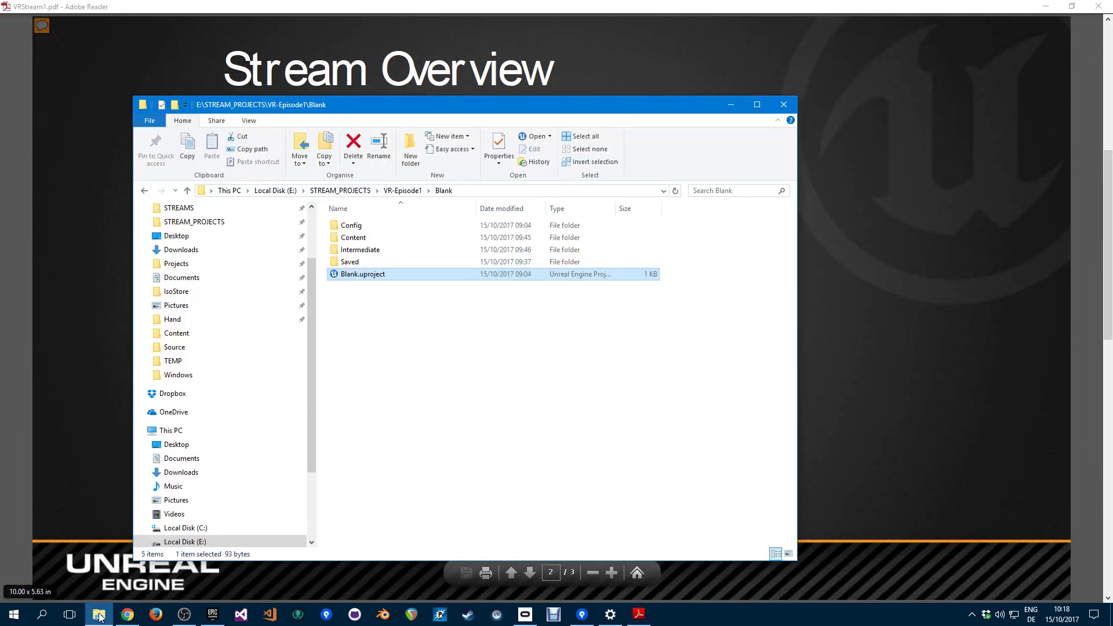
scroll(278, 313, "up", 3)
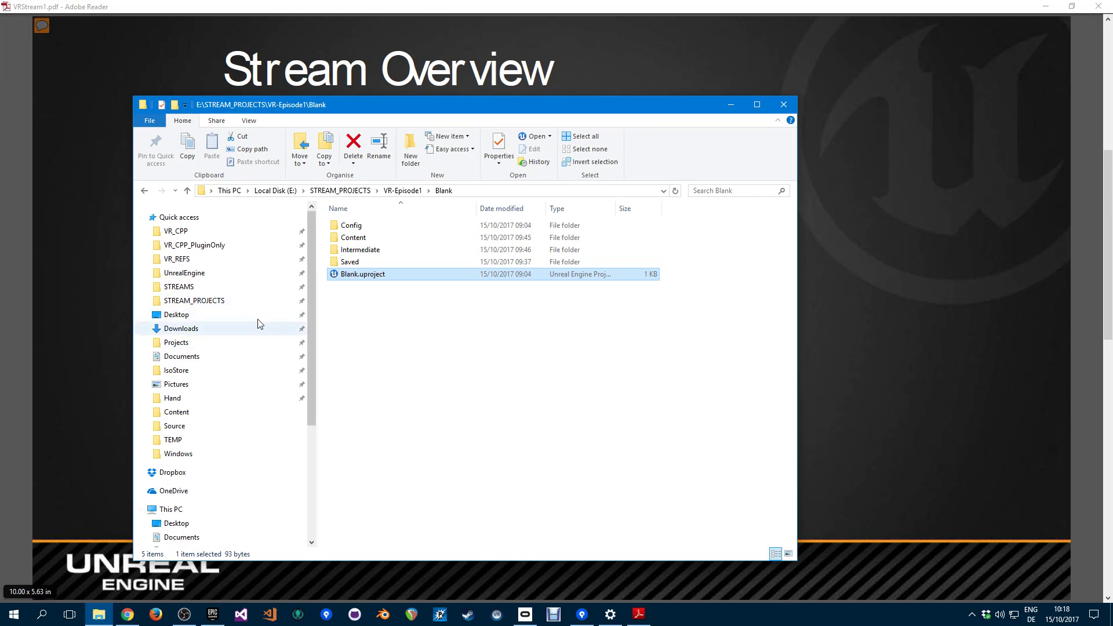
left_click(176, 258)
double_click(355, 227)
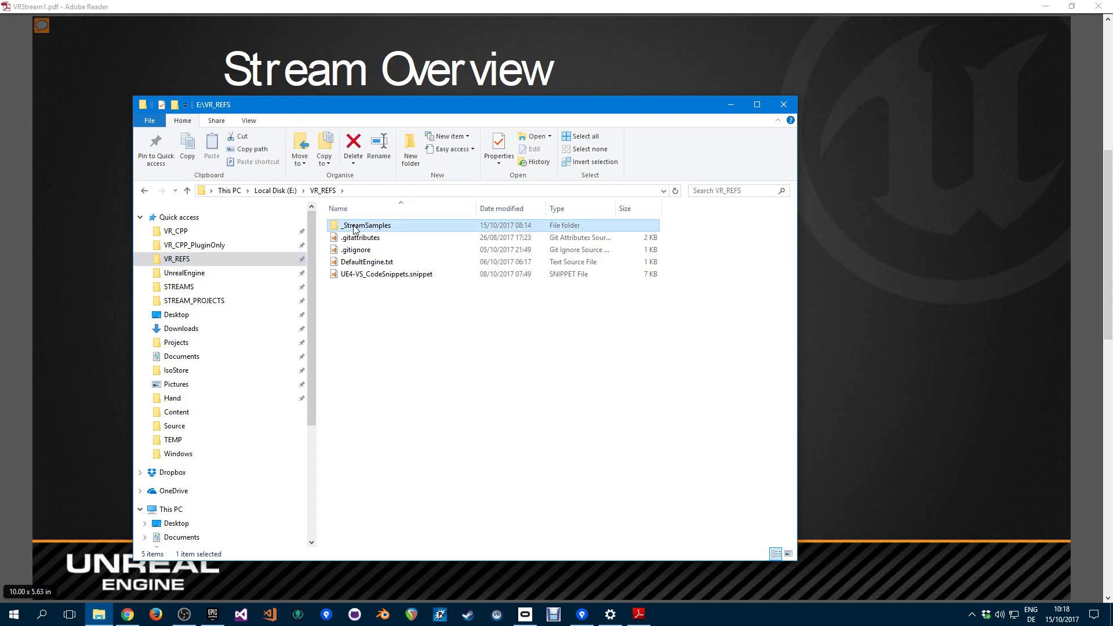
left_click(322, 191)
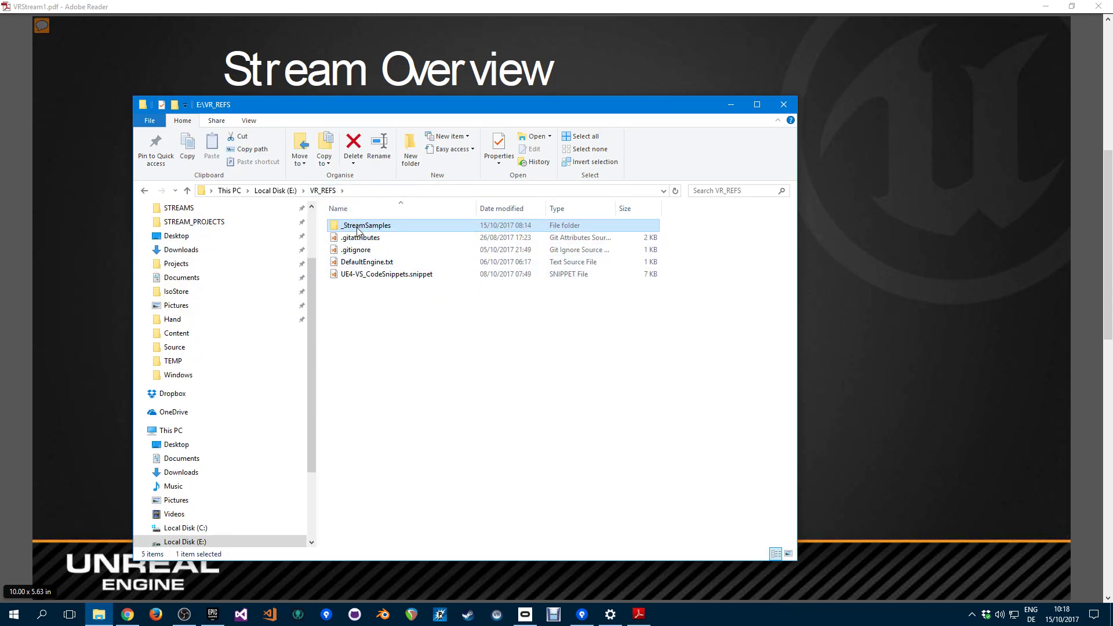
key("Return")
left_click_drag(357, 297, 350, 228)
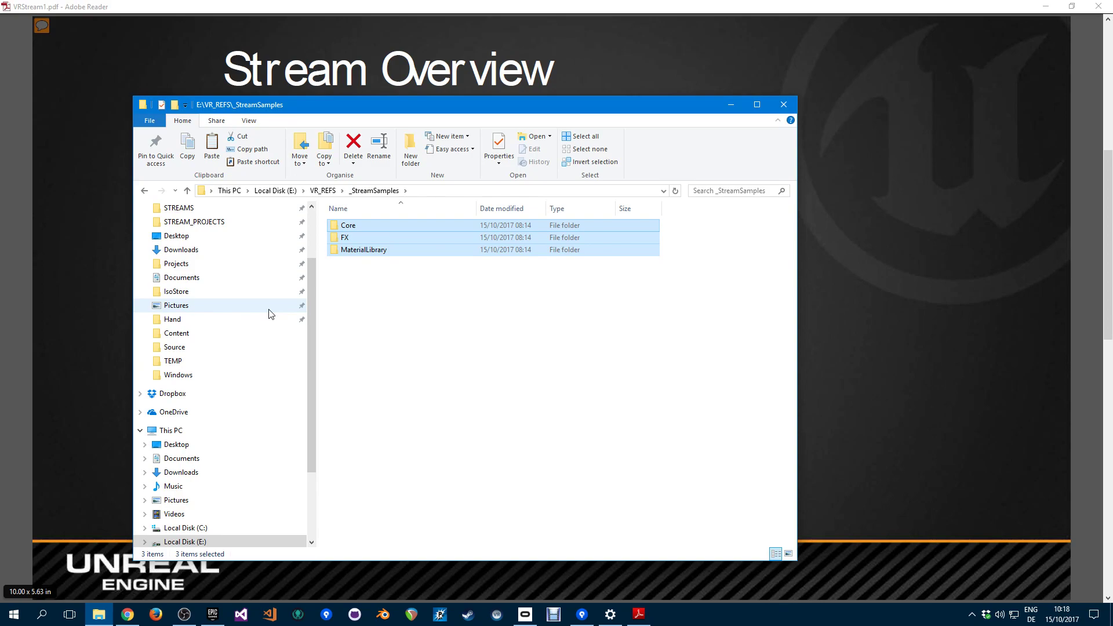
Paste the copied Core, FX and MaterialLibrary folders into the Content folder of VRTemplate, inside STREAM_PROJECTS\VR-Episode1.
scroll(268, 314, "up", 1)
left_click(209, 251)
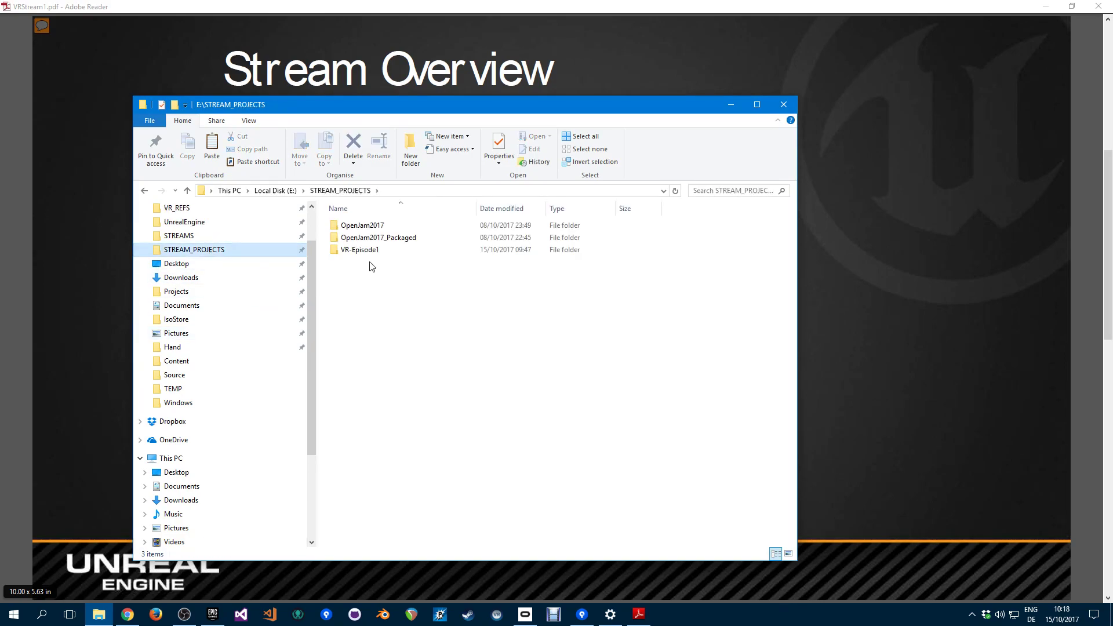
double_click(359, 249)
left_click(374, 238)
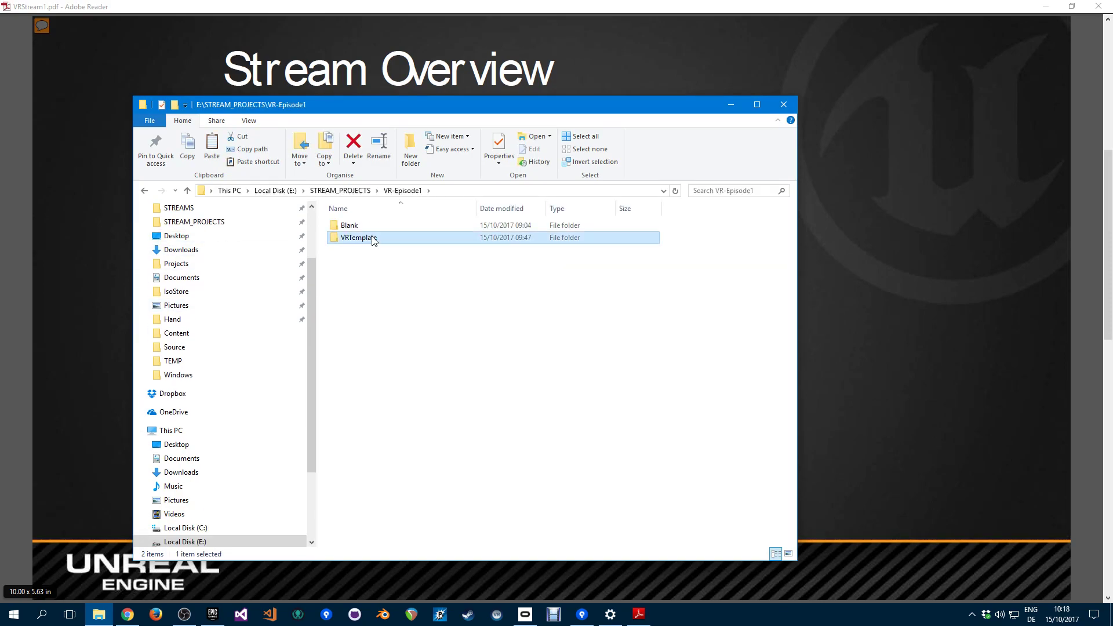
double_click(374, 238)
left_click(347, 239)
double_click(346, 240)
key("ctrl+v")
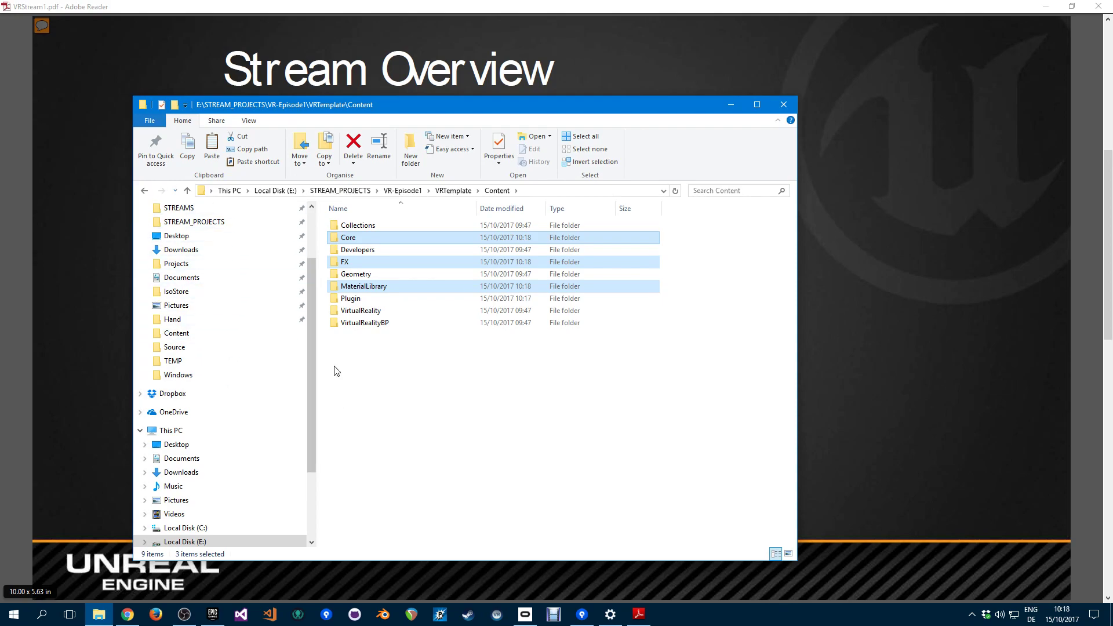
left_click(460, 417)
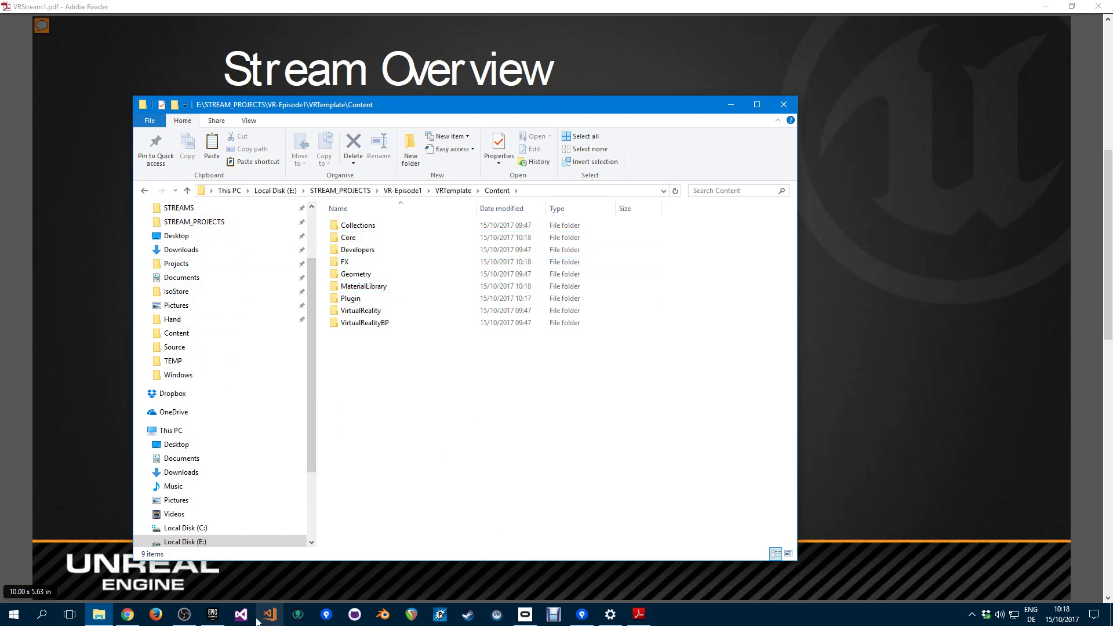
Return to the VR-Episode1 folder, open VRTemplate and launch its project in the Unreal Editor.
left_click(98, 614)
left_click(99, 615)
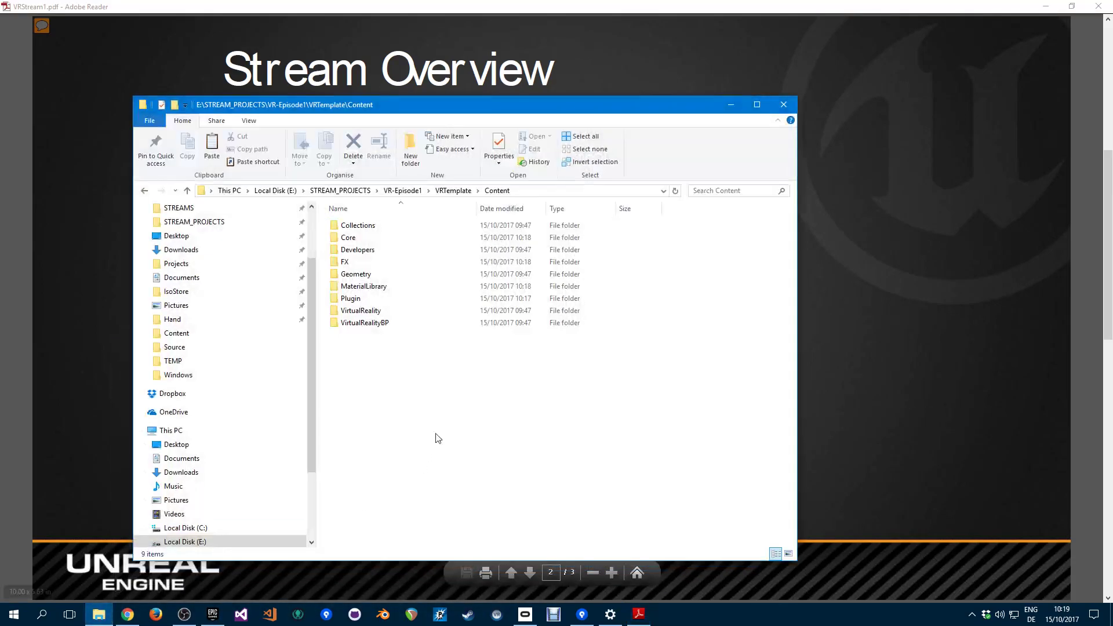
left_click(403, 190)
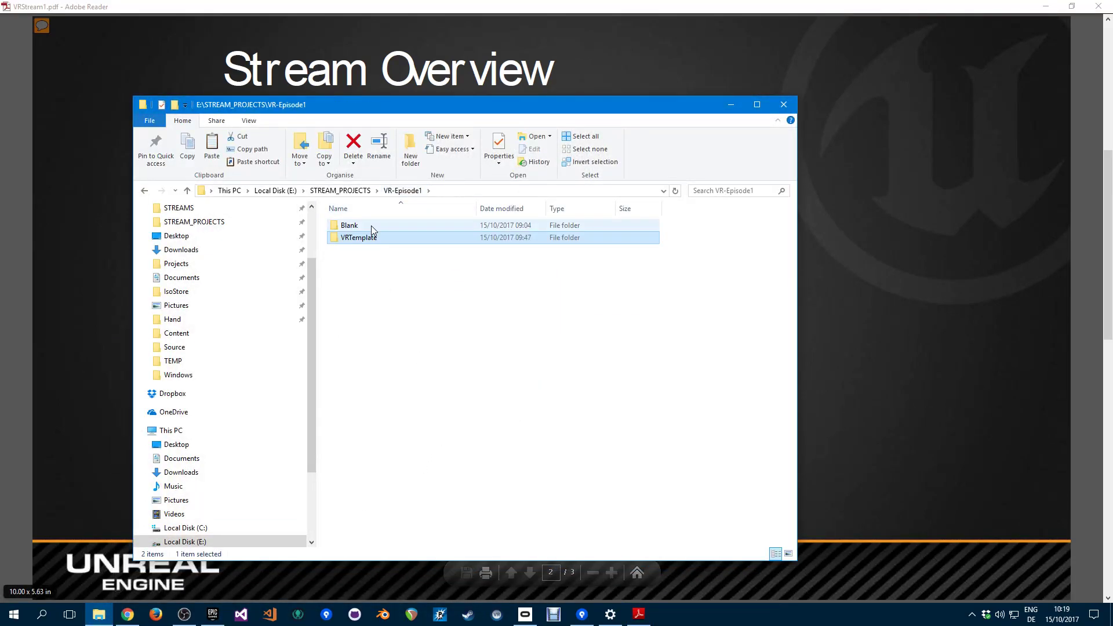
double_click(360, 238)
left_click(366, 276)
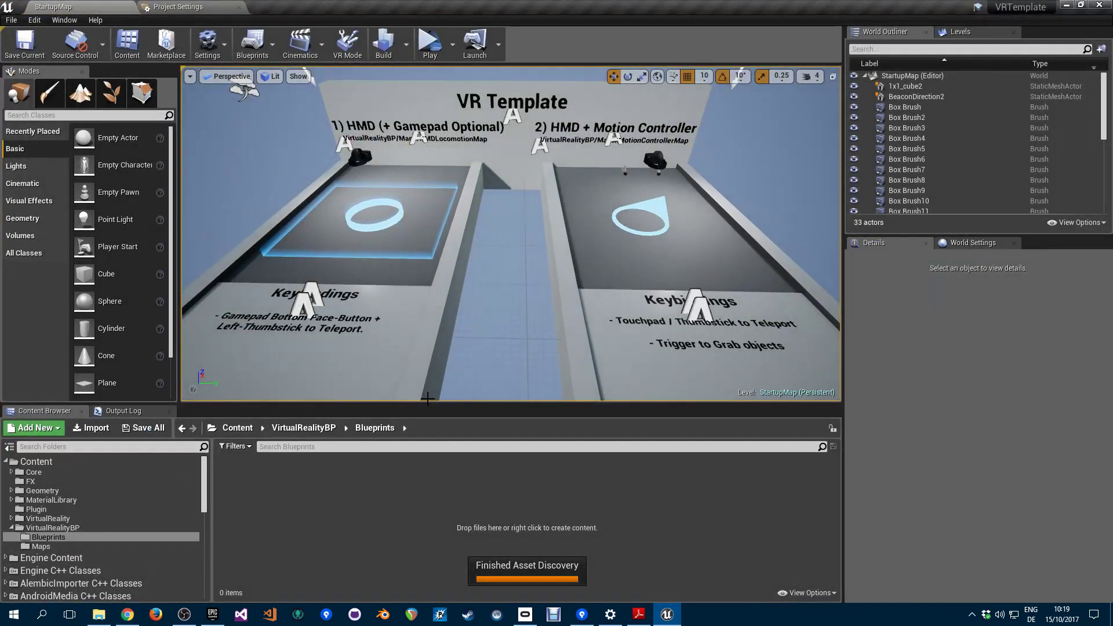
Open NewMap and the VR_Pawn_Plugin blueprint from the Plugin folder, and dock the blueprint editor in the main window.
left_click(40, 510)
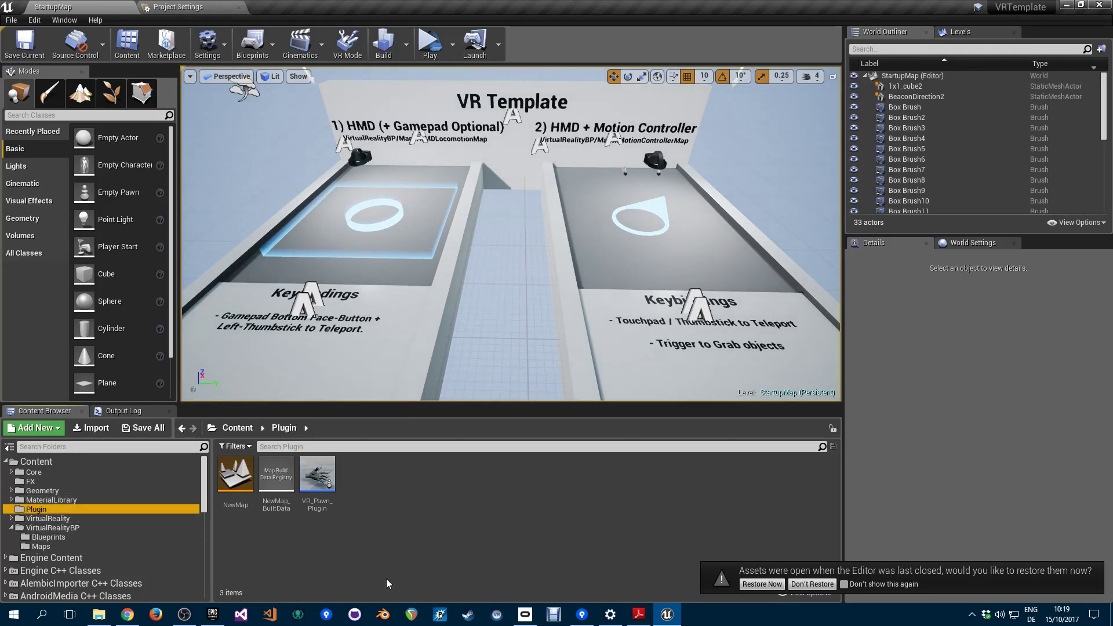
double_click(231, 485)
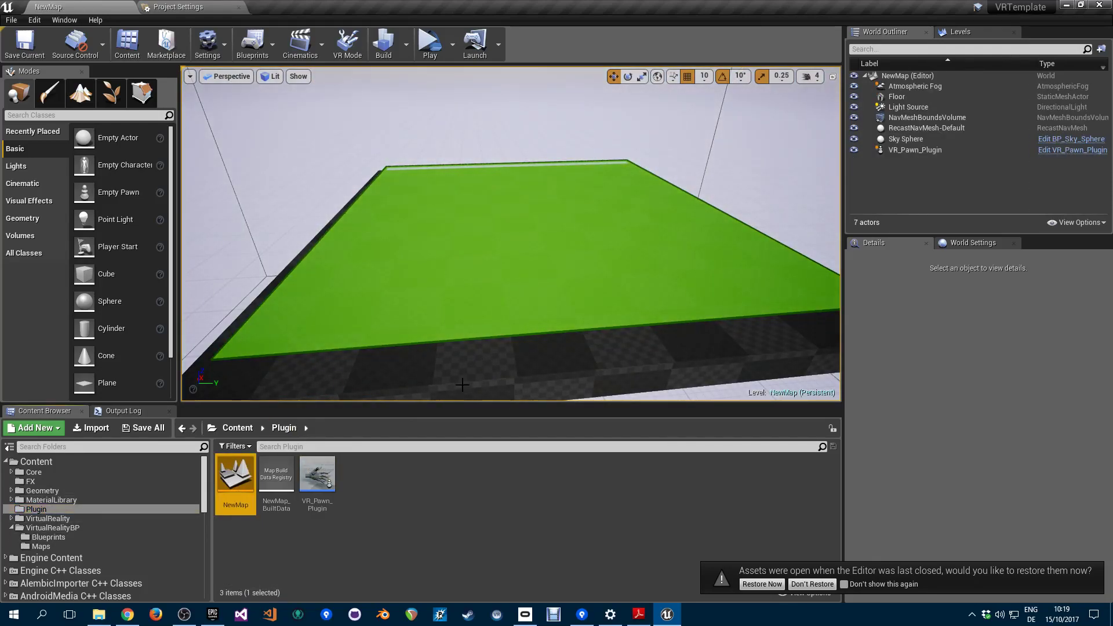
double_click(320, 476)
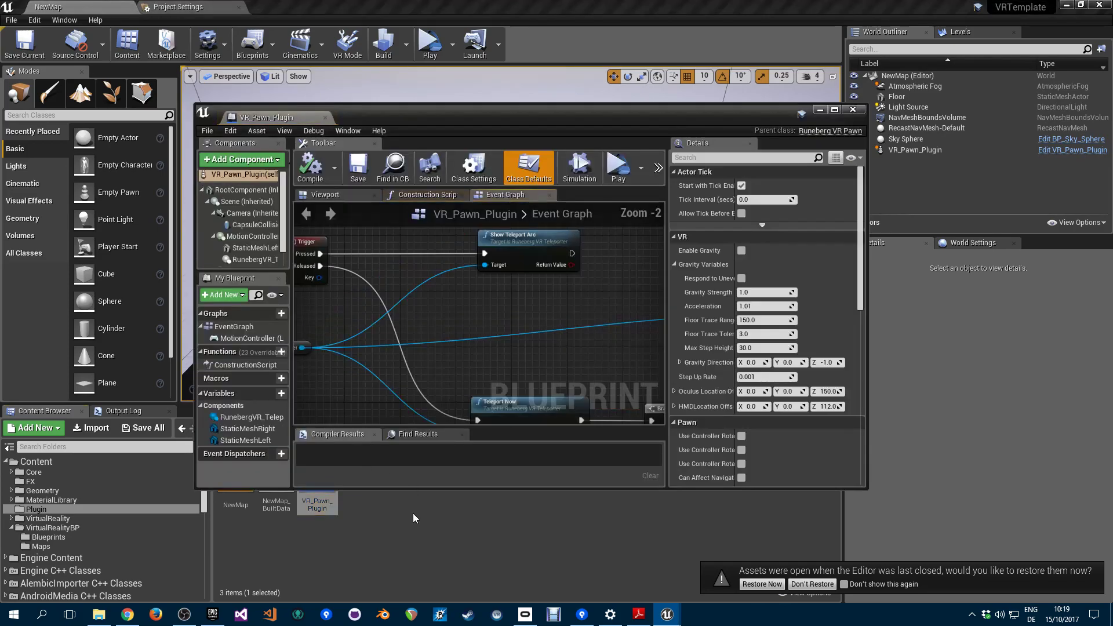
left_click_drag(288, 118, 197, 6)
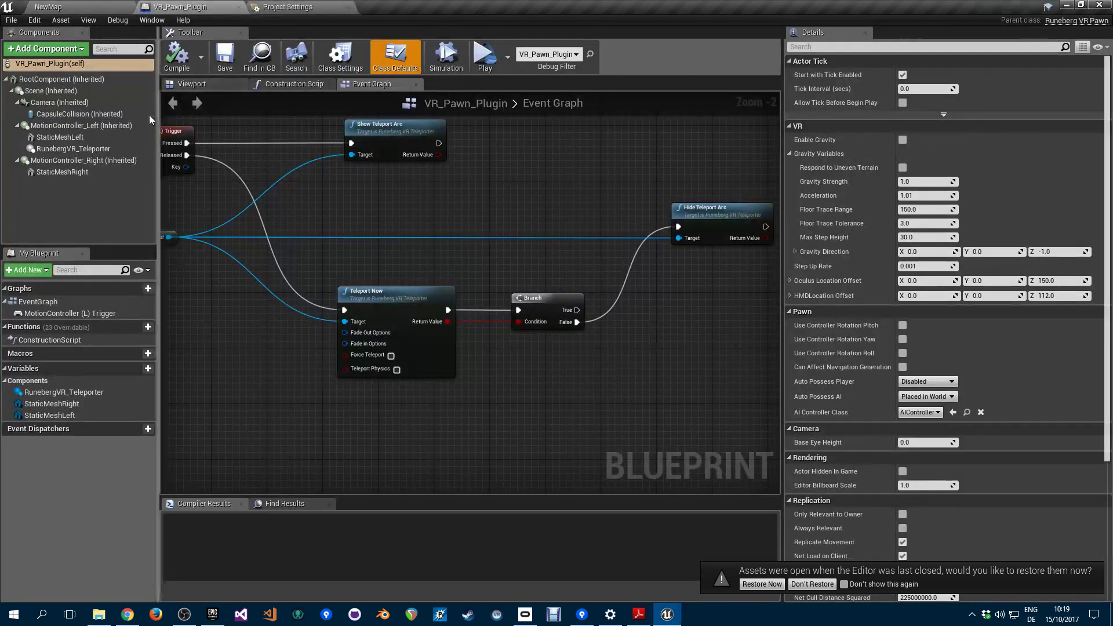
Set the RunebergVR_Teleporter's Teleport Beam Mesh to the SM_Beam mesh from /Game/Core/GameModes/Meshes.
left_click(51, 149)
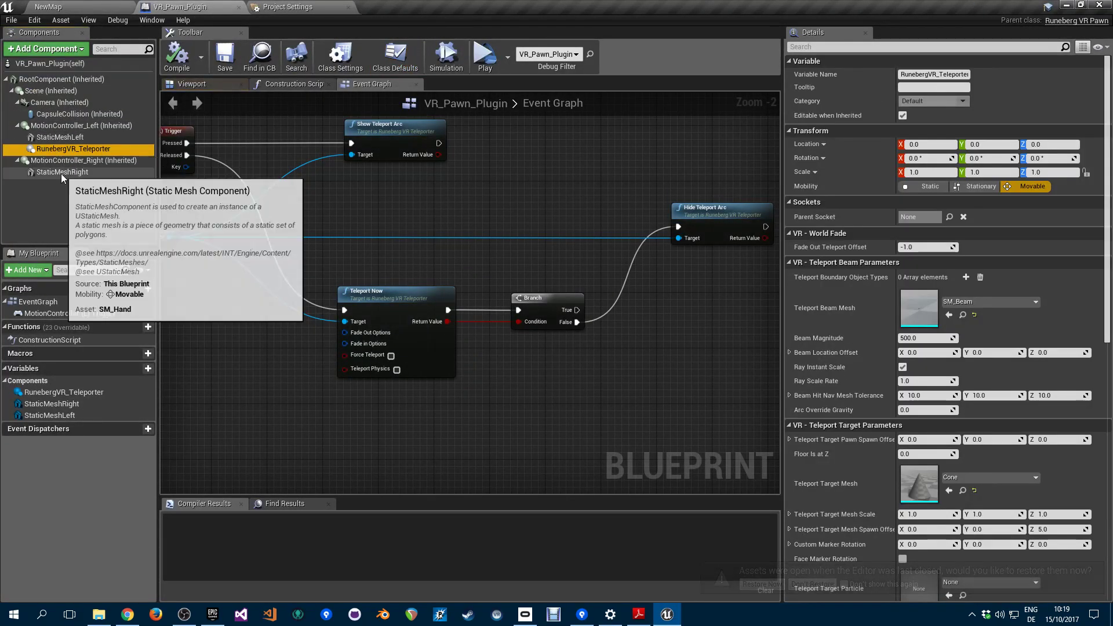
left_click(51, 140)
left_click(54, 150)
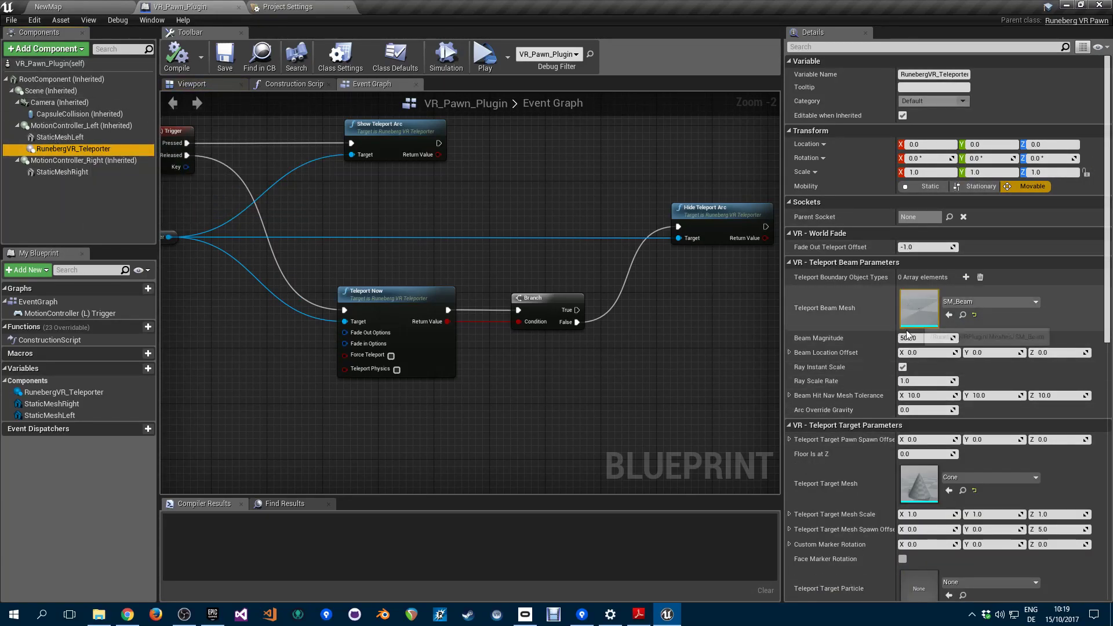
scroll(957, 439, "down", 2)
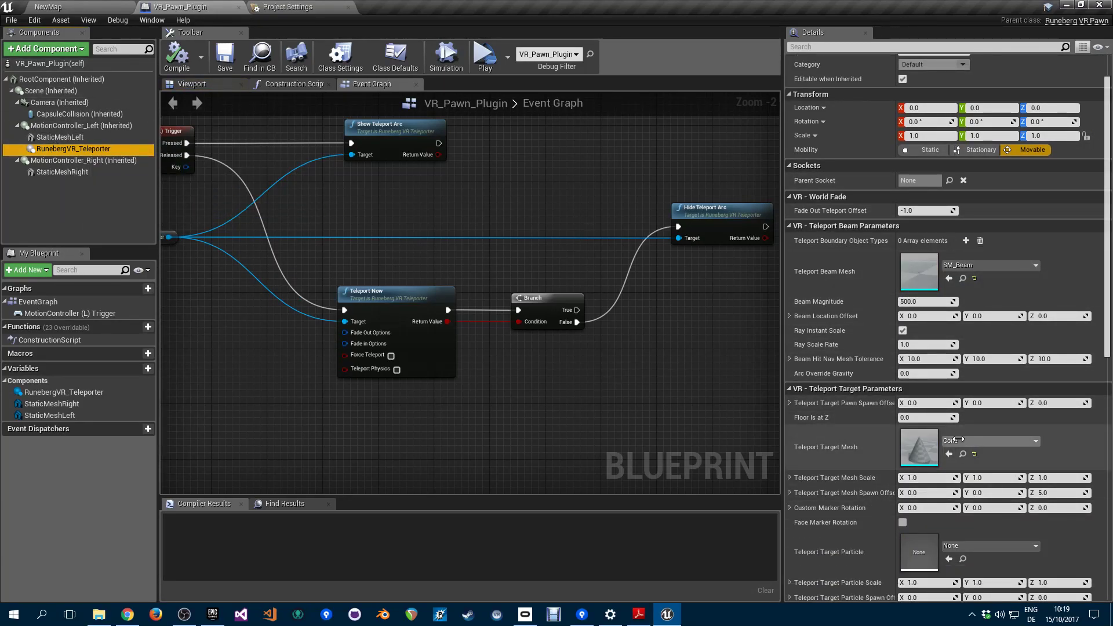
left_click(960, 266)
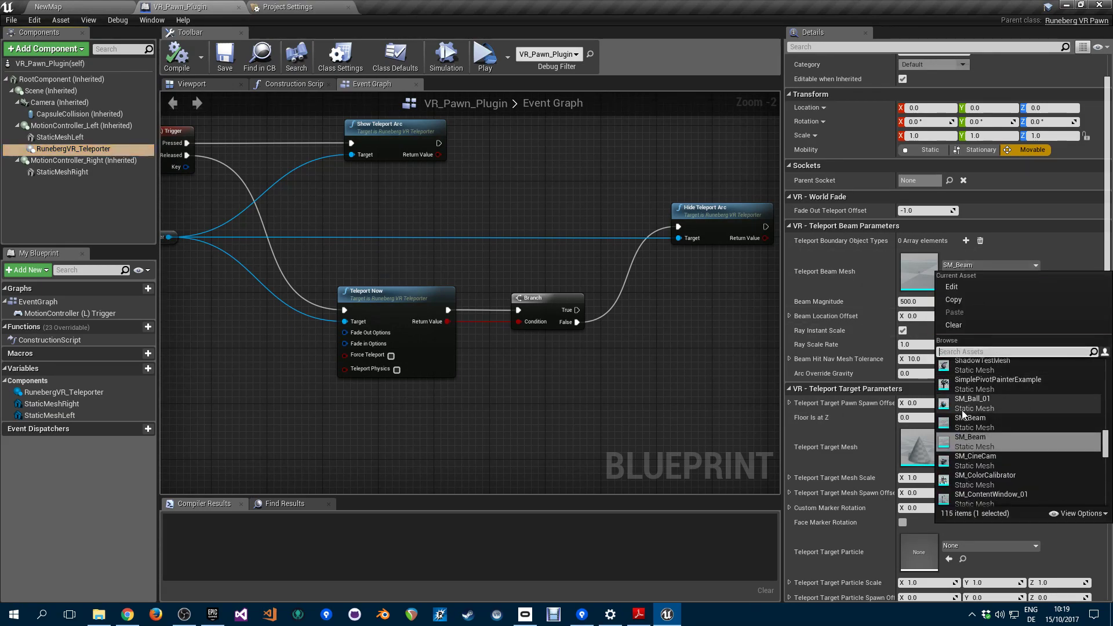
mouse_move(961, 423)
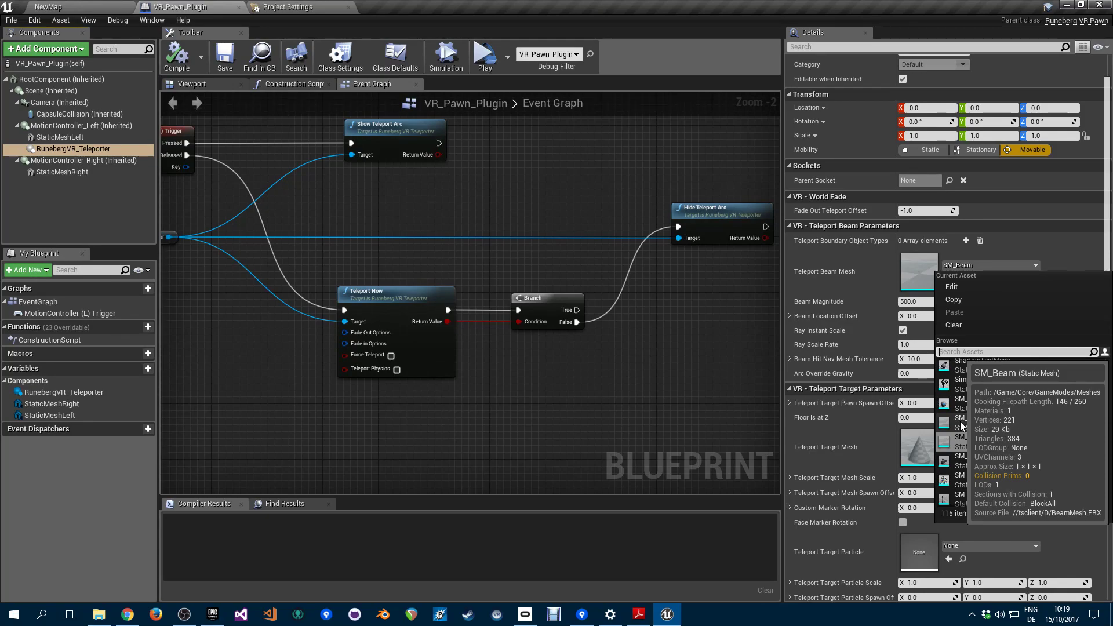
mouse_move(962, 447)
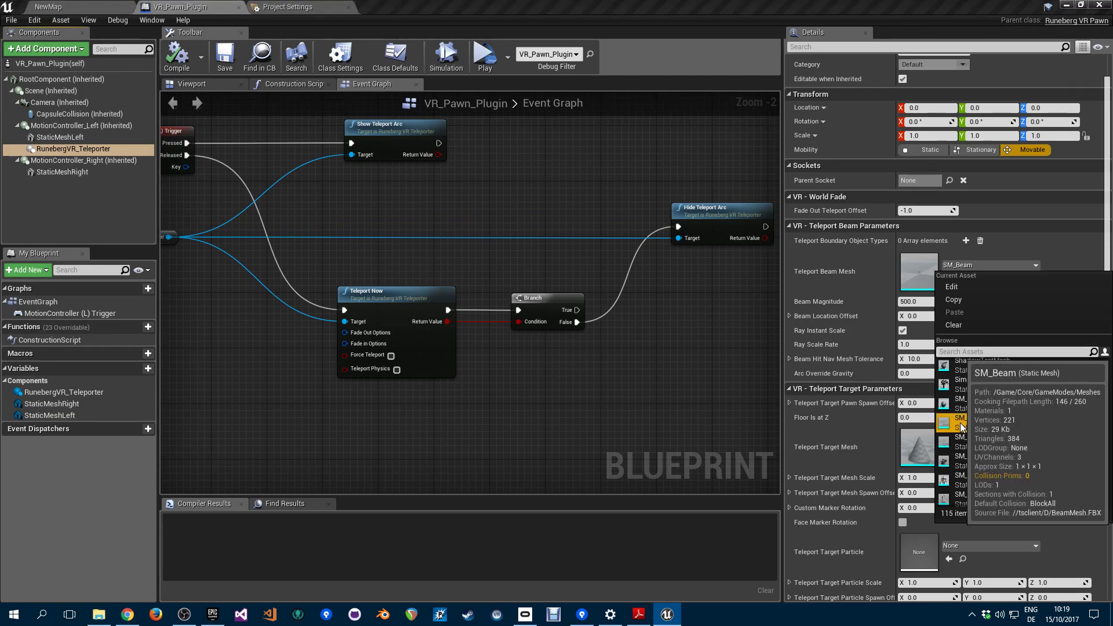
left_click(959, 428)
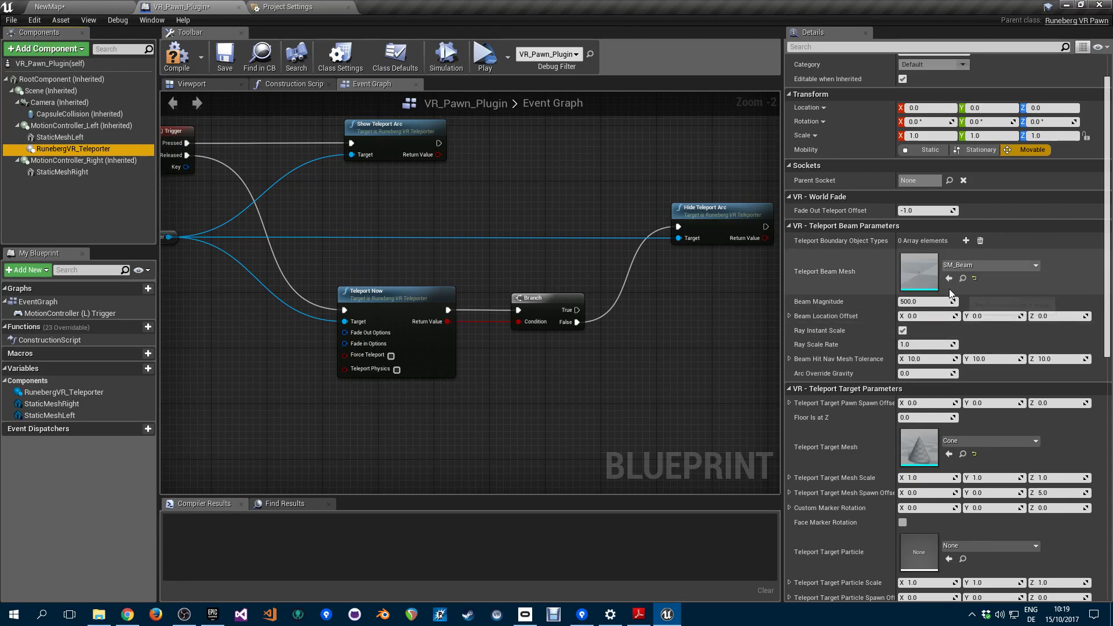
Set the Teleport Target Mesh to SM_Plane_Teleport_Target and its mesh scale to X 2.5, Y 2.5, Z 1.0.
left_click(955, 445)
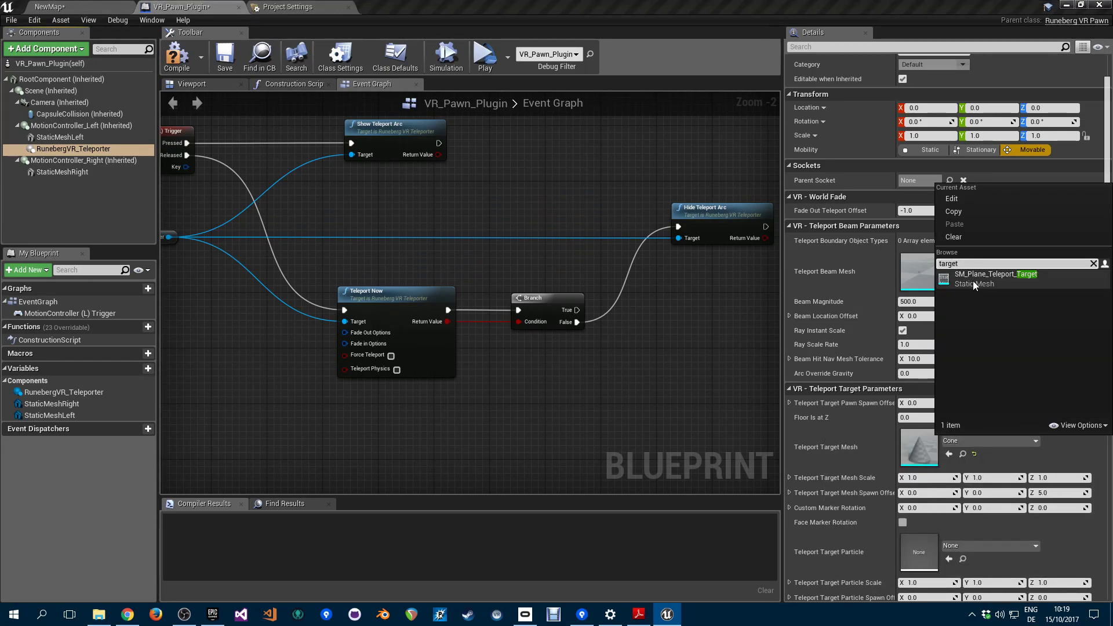
left_click(966, 279)
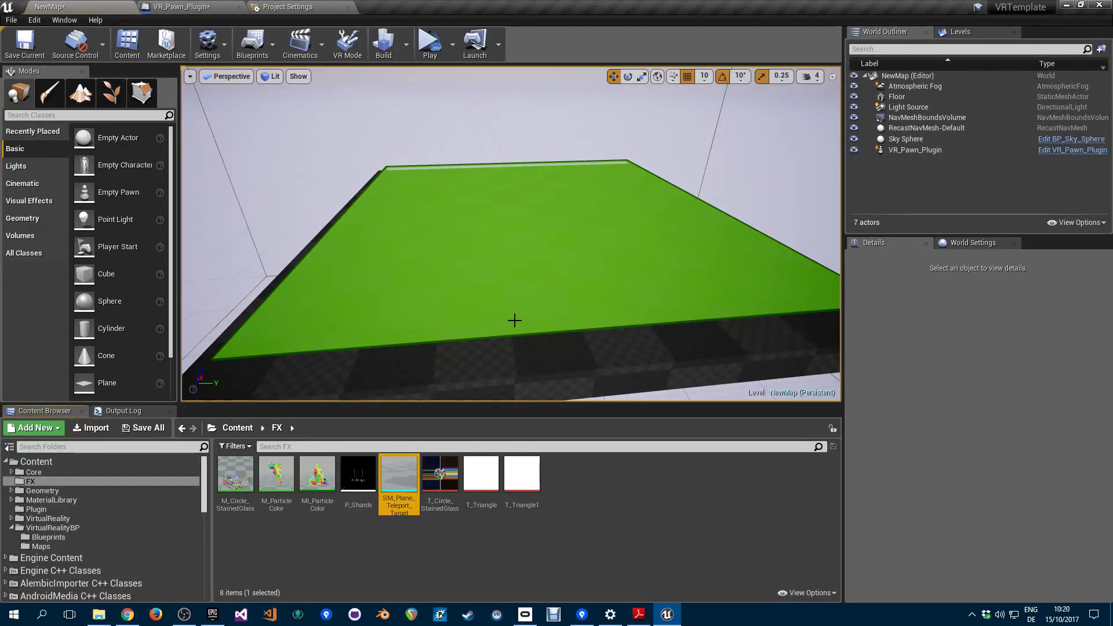
Open the SM_Plane_Teleport_Target mesh from the FX folder and search its material slot's assets for "target".
double_click(406, 473)
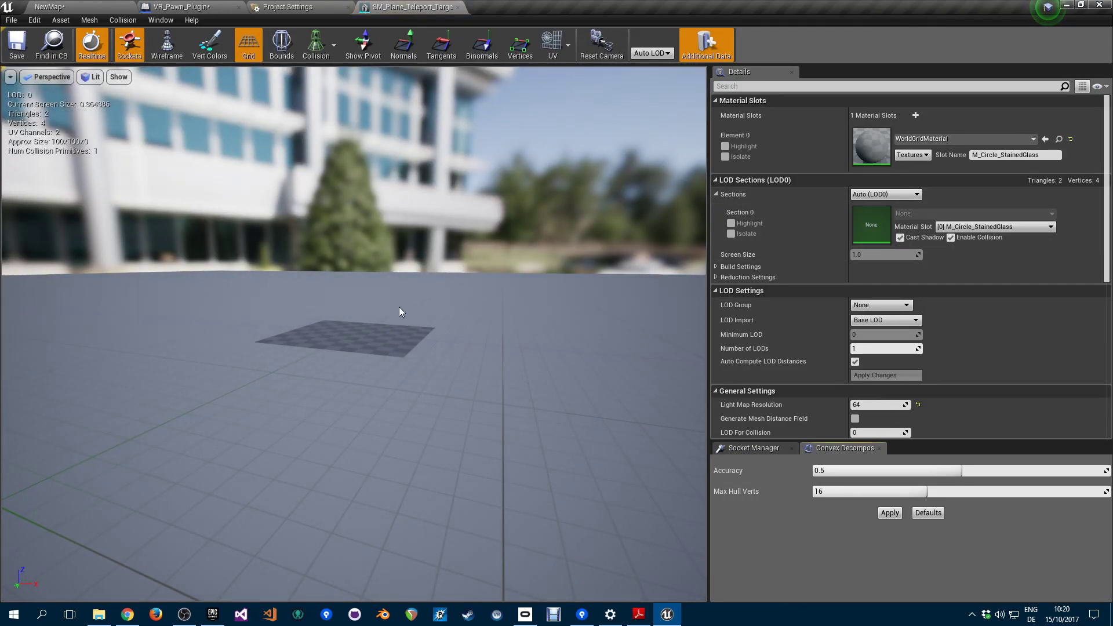
left_click(922, 143)
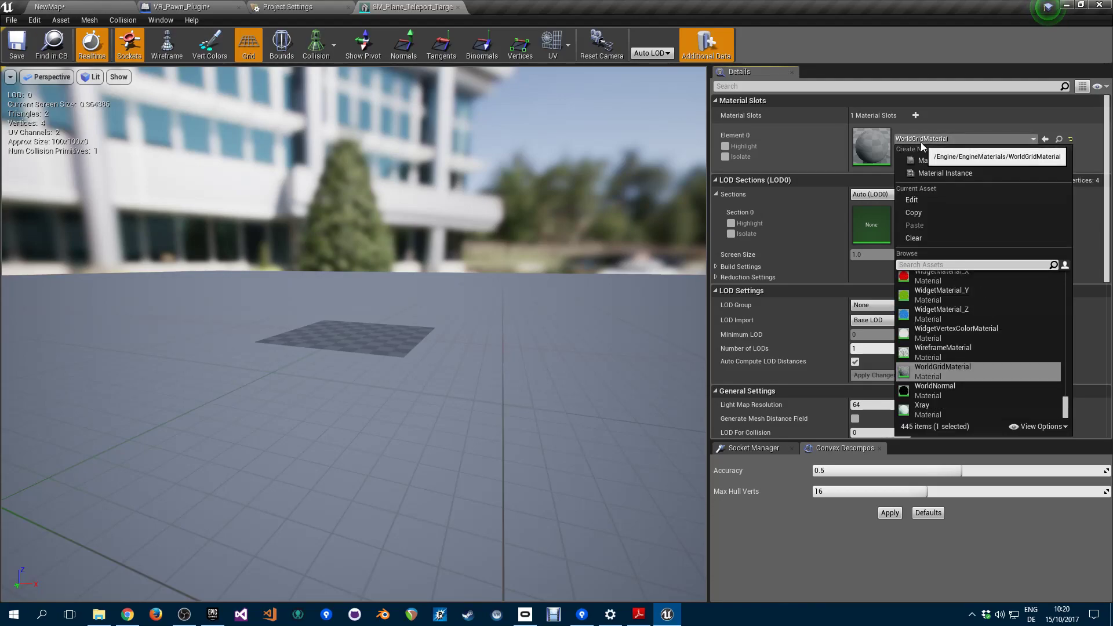
type("target")
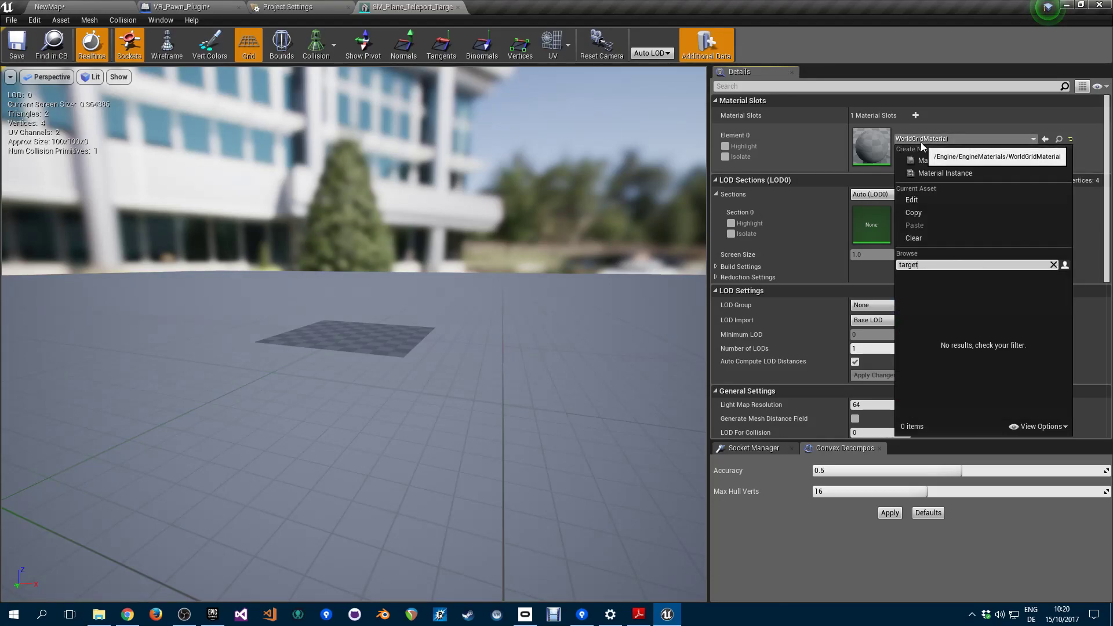
key("BackSpace")
key("BackSpace")
key("BackSpace")
key("BackSpace")
key("BackSpace")
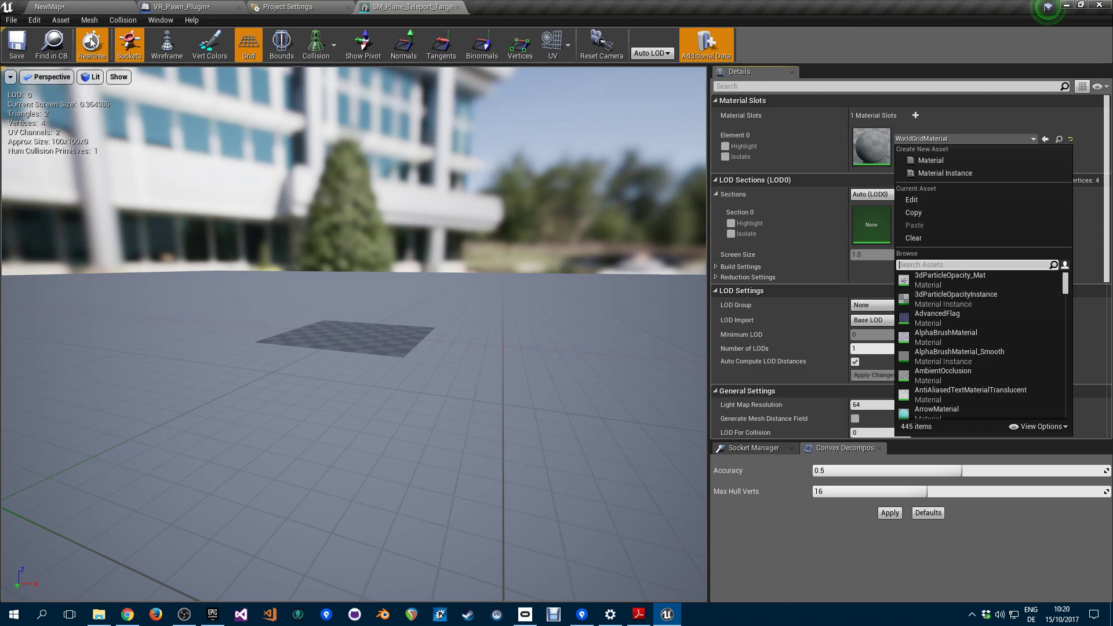
Examine the project's MaterialLibrary, FX, Plugin and Core/GameModes/Meshes folders for the imported sample assets.
left_click(62, 7)
left_click(47, 500)
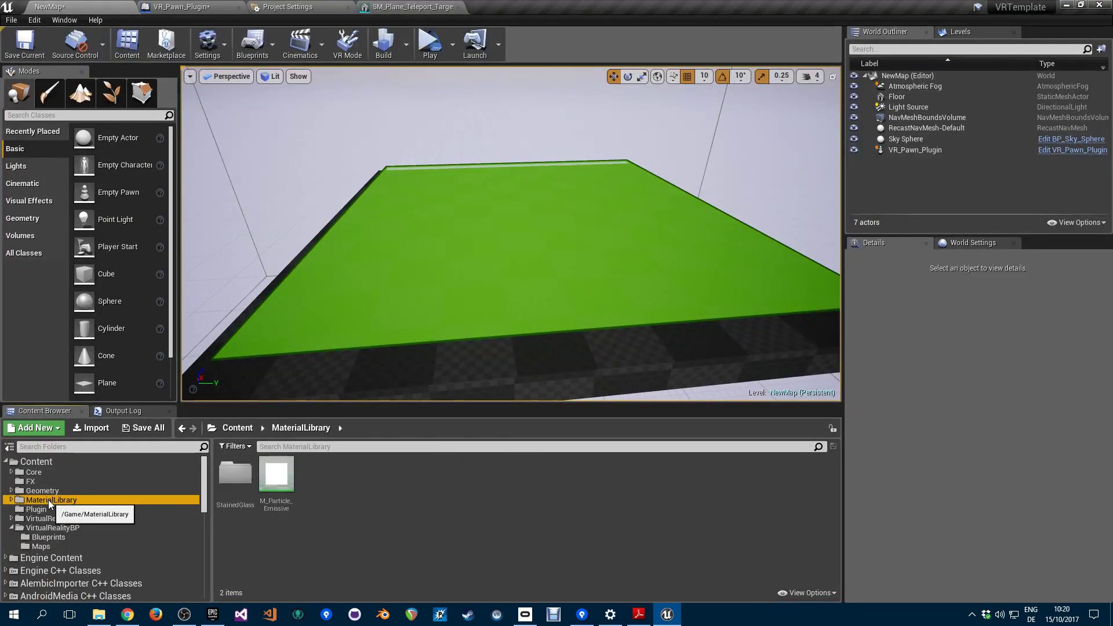
left_click(42, 490)
left_click(31, 483)
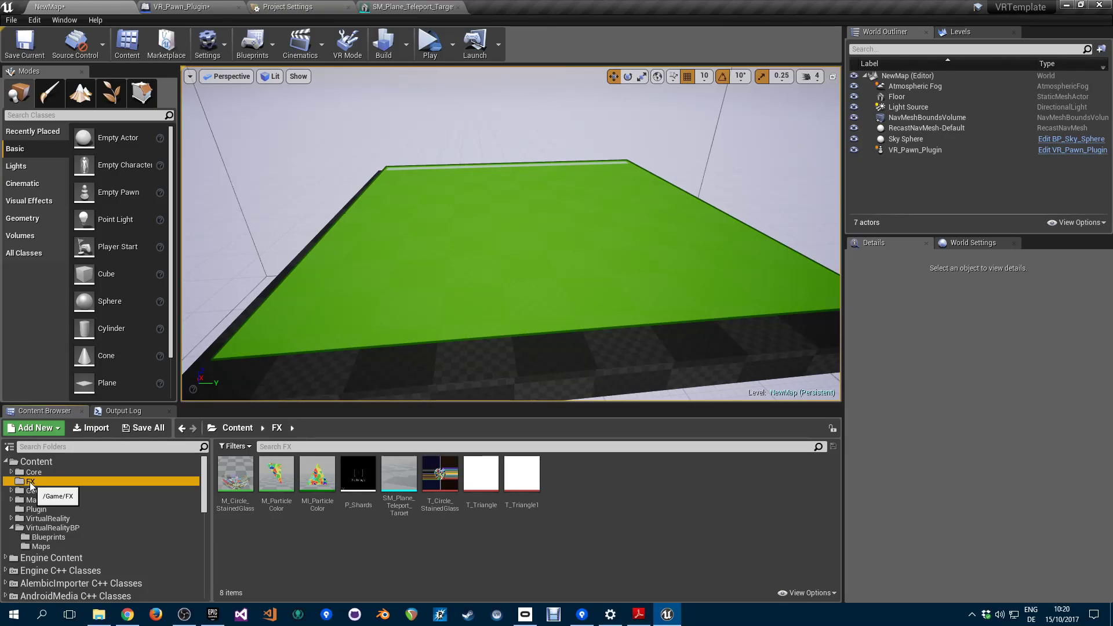
left_click(17, 472)
left_click(11, 473)
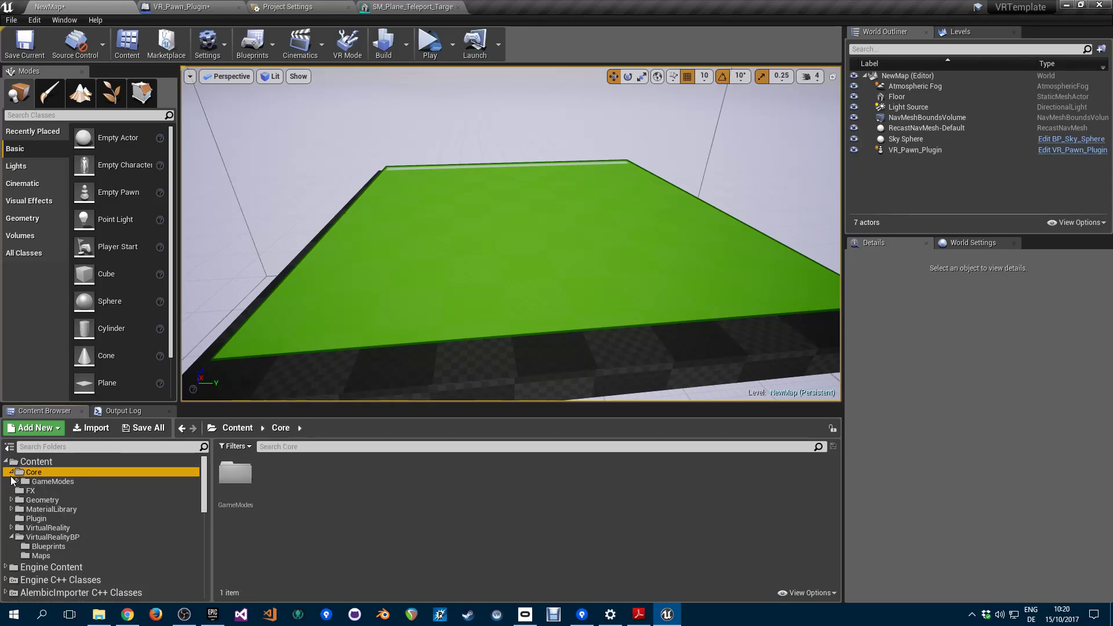
left_click(26, 481)
left_click(17, 482)
left_click(33, 492)
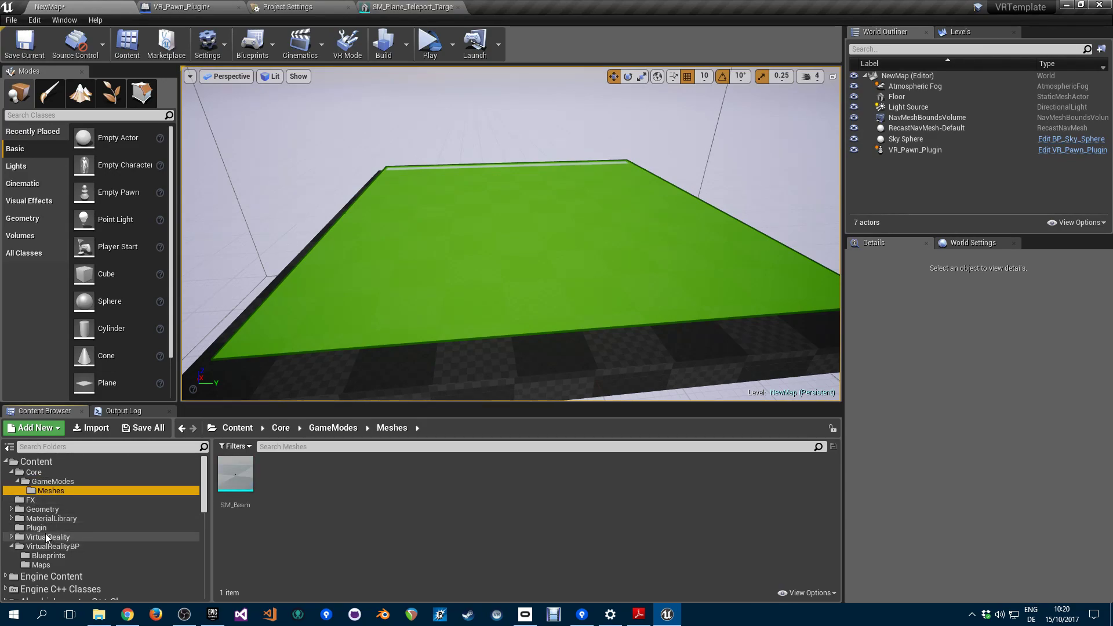
left_click(36, 527)
left_click(36, 493)
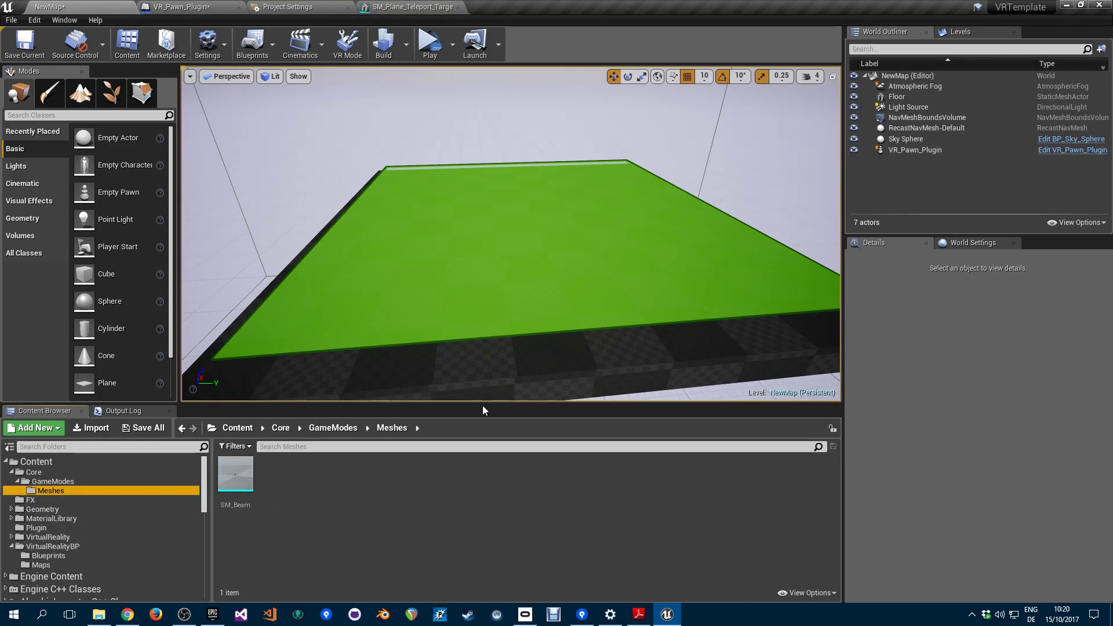
Return to the VR_Pawn_Plugin blueprint and set the teleporter's Teleport Target Particle to P_Shards.
left_click(217, 5)
left_click(313, 6)
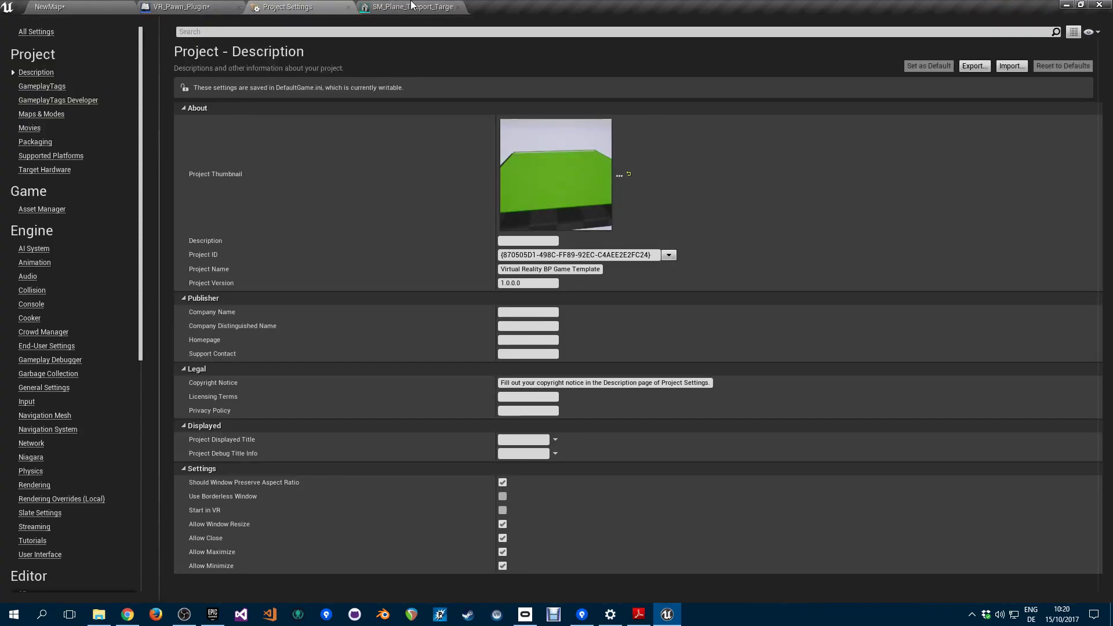
left_click(422, 5)
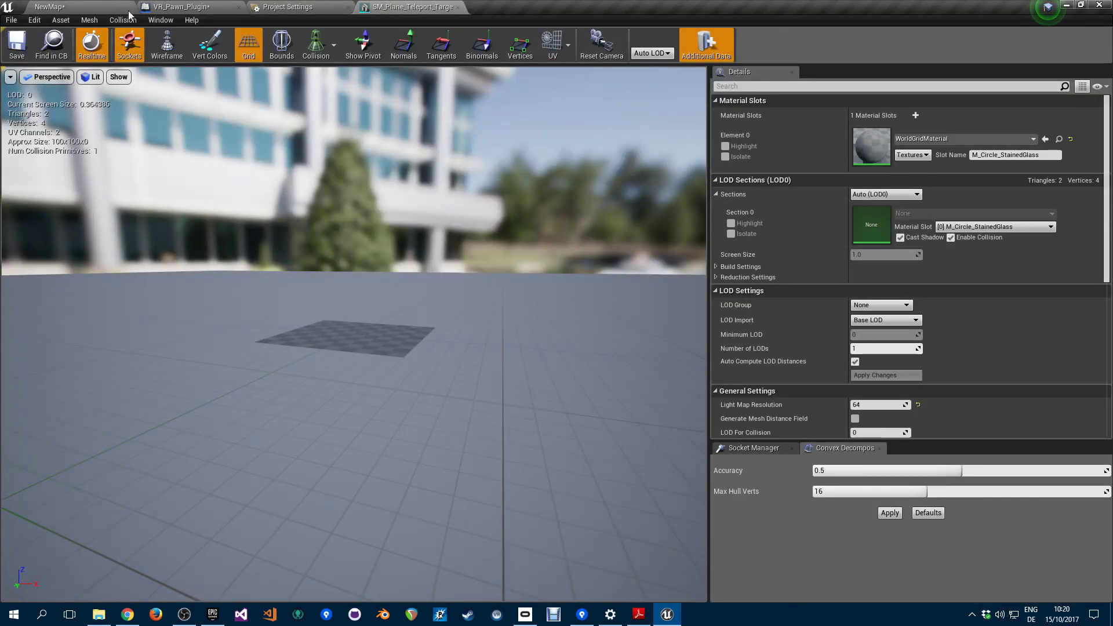
left_click(97, 8)
left_click(181, 7)
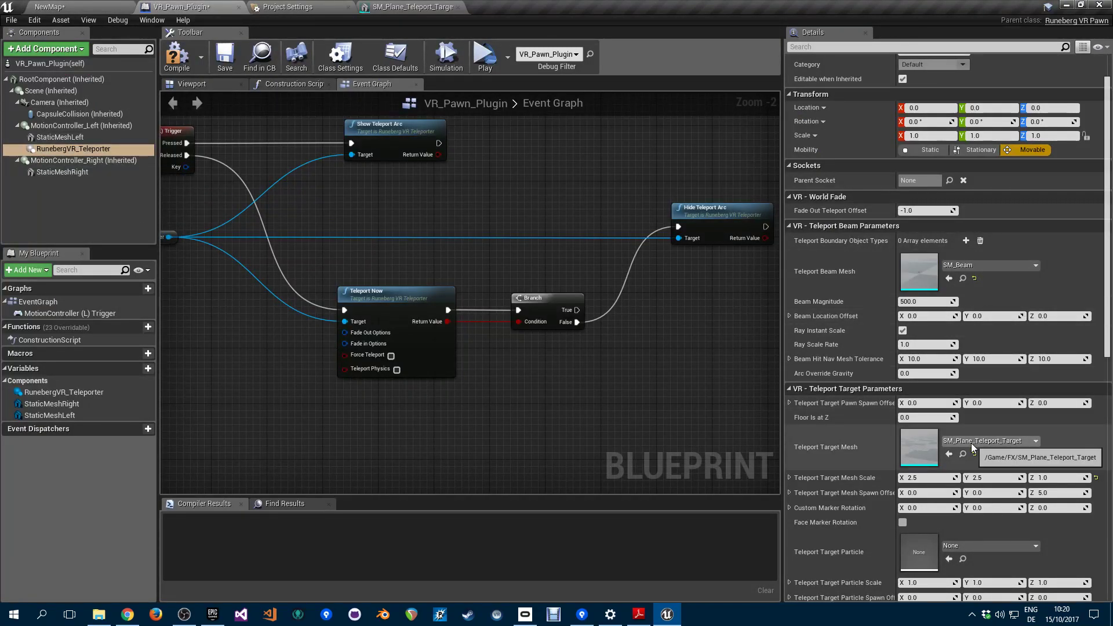
left_click(966, 546)
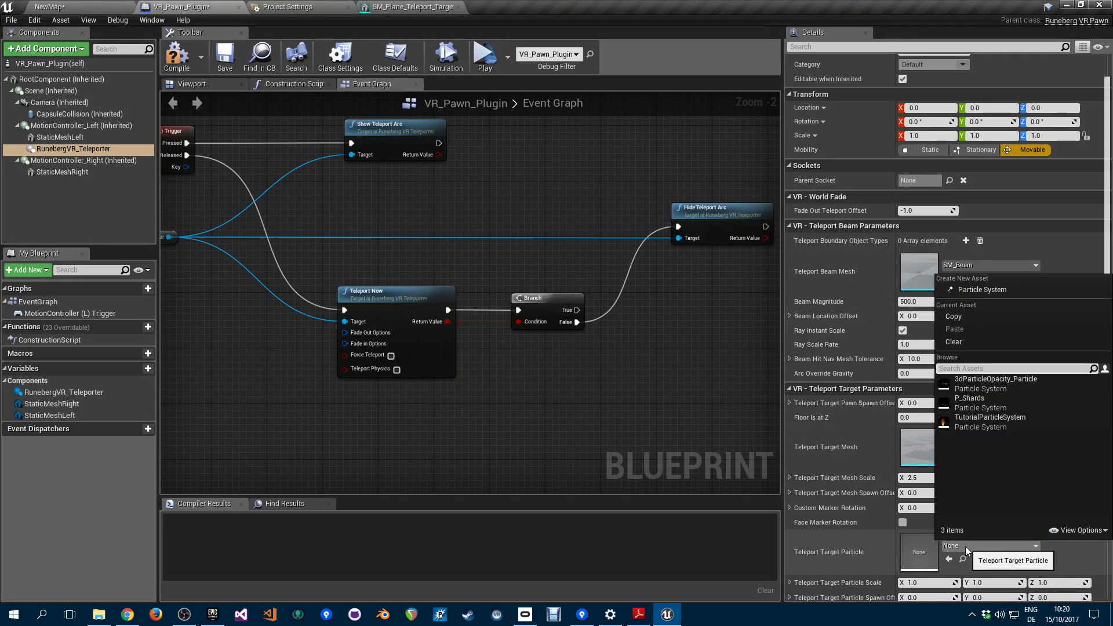
left_click(973, 401)
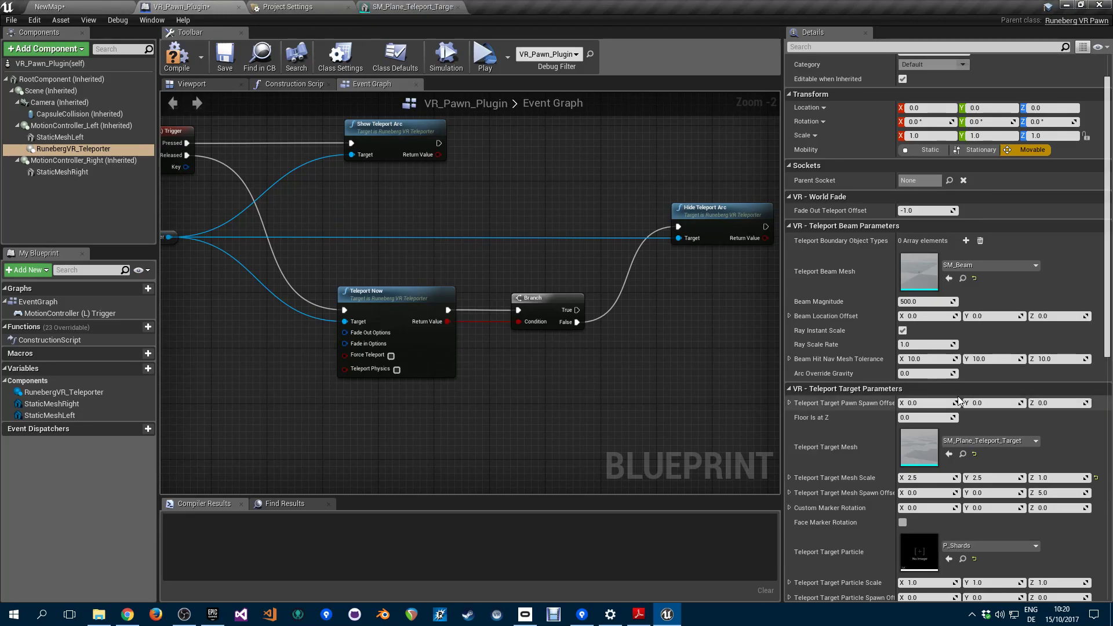
Locate the P_Shards particle system in the project content and open it for editing.
left_click(964, 560)
double_click(357, 487)
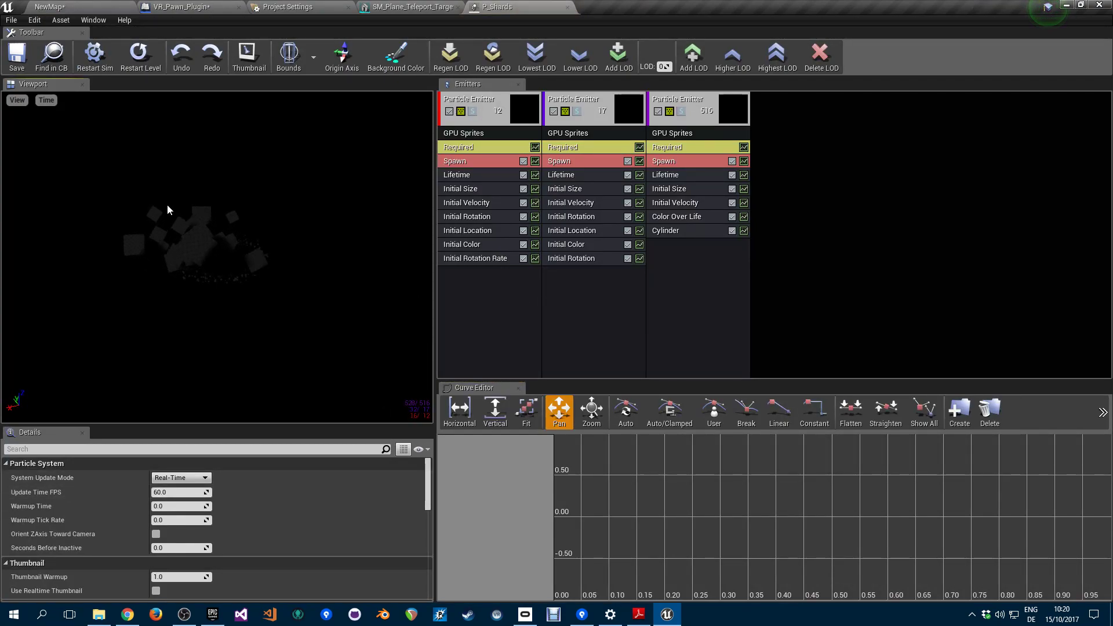
Save the P_Shards particle system and return to NewMap to check the Meshes, GameModes and FX folders.
left_click(18, 55)
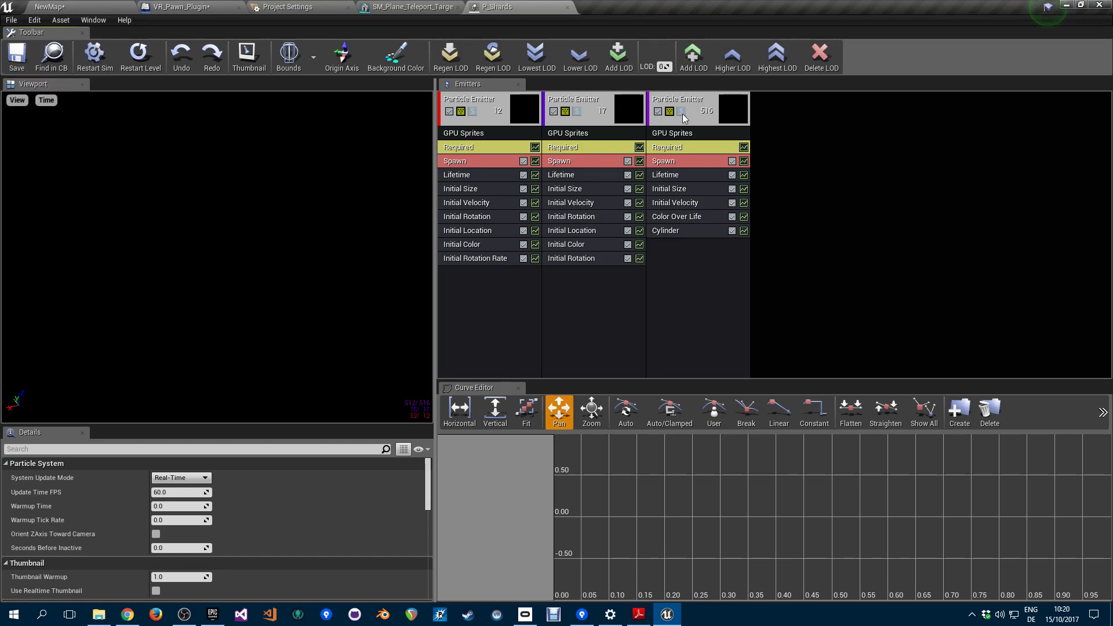
left_click(49, 6)
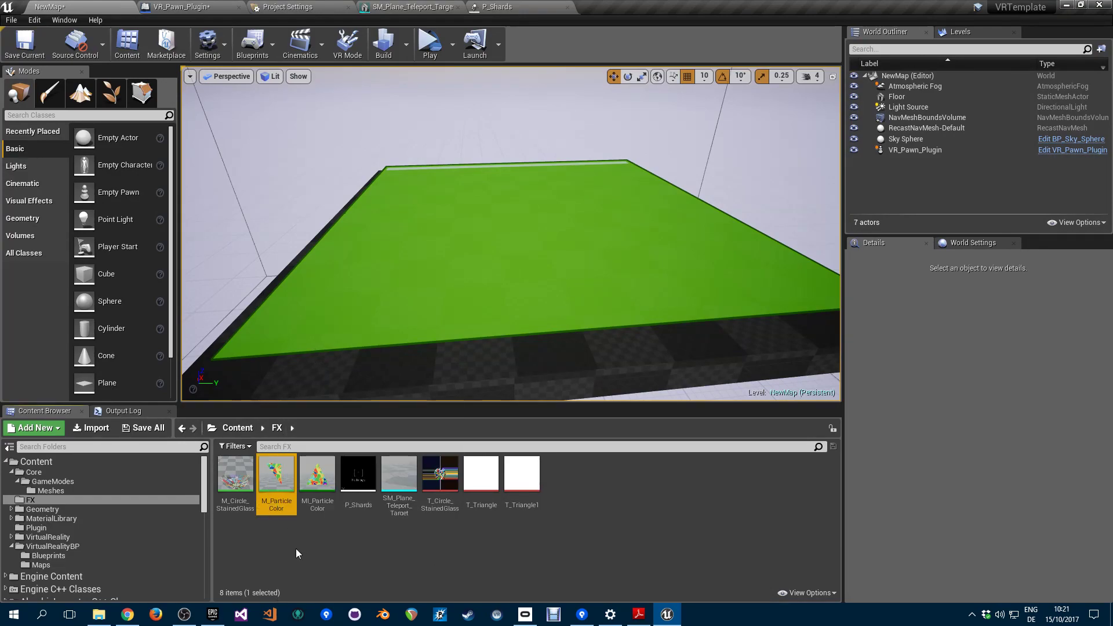
left_click(235, 502)
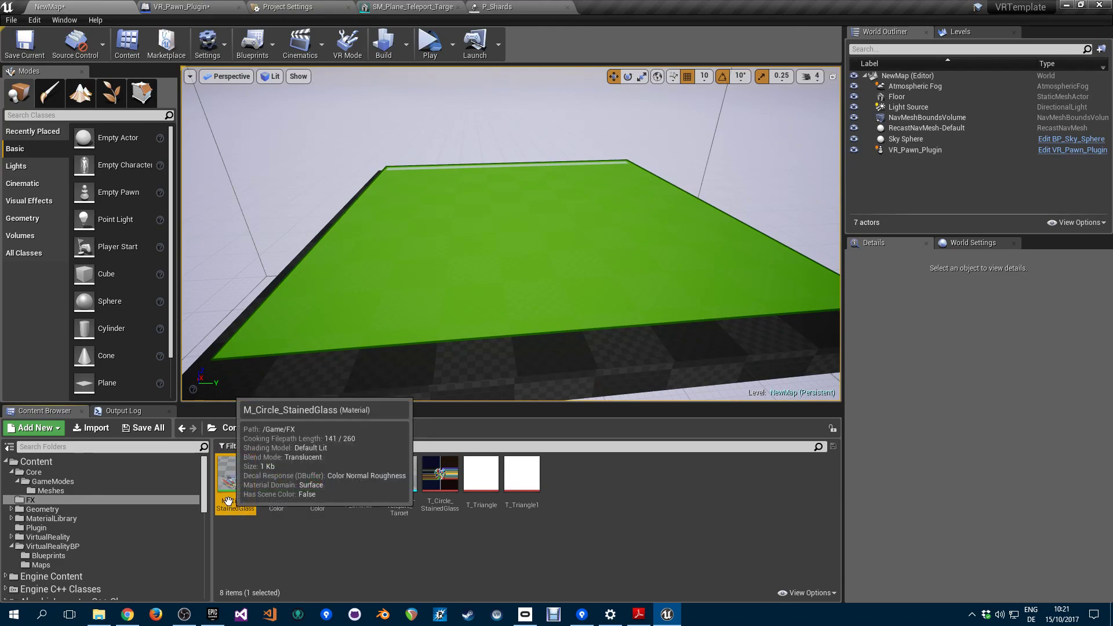
left_click(47, 492)
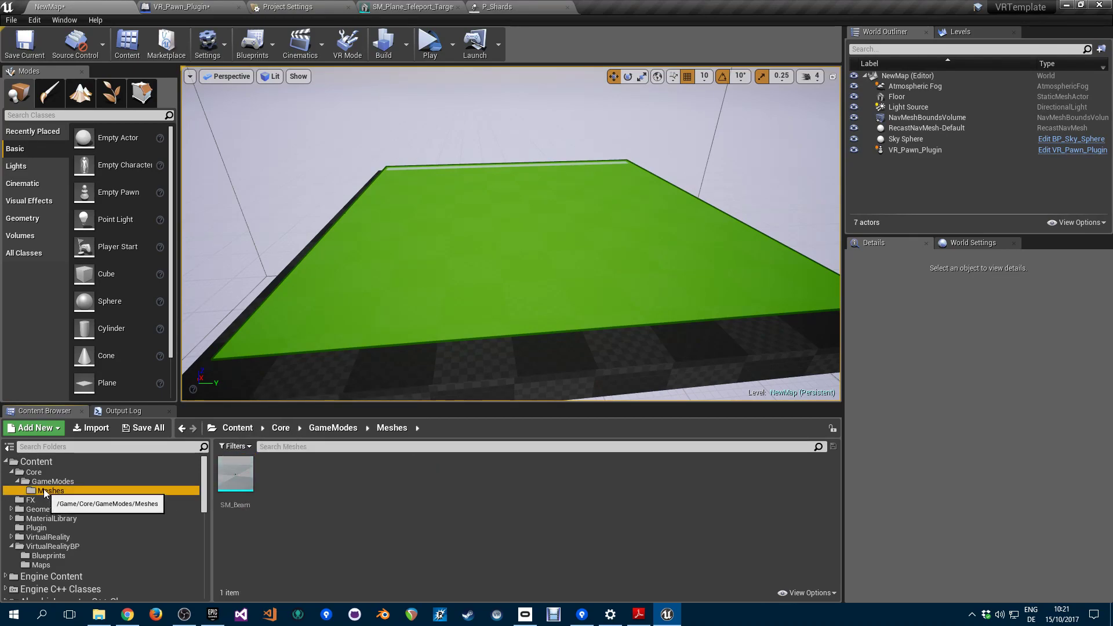
left_click(45, 483)
left_click(37, 501)
Detach the VR_Pawn_Plugin blueprint into its own window over the level editor and enlarge it.
left_click(203, 6)
left_click_drag(175, 13, 359, 129)
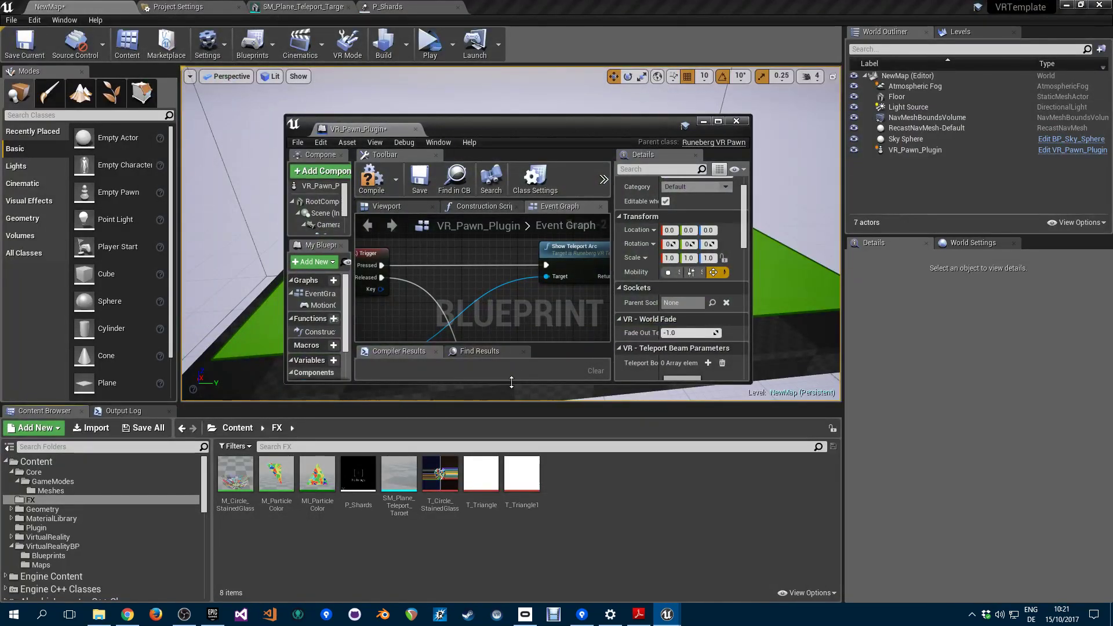
left_click_drag(511, 381, 512, 498)
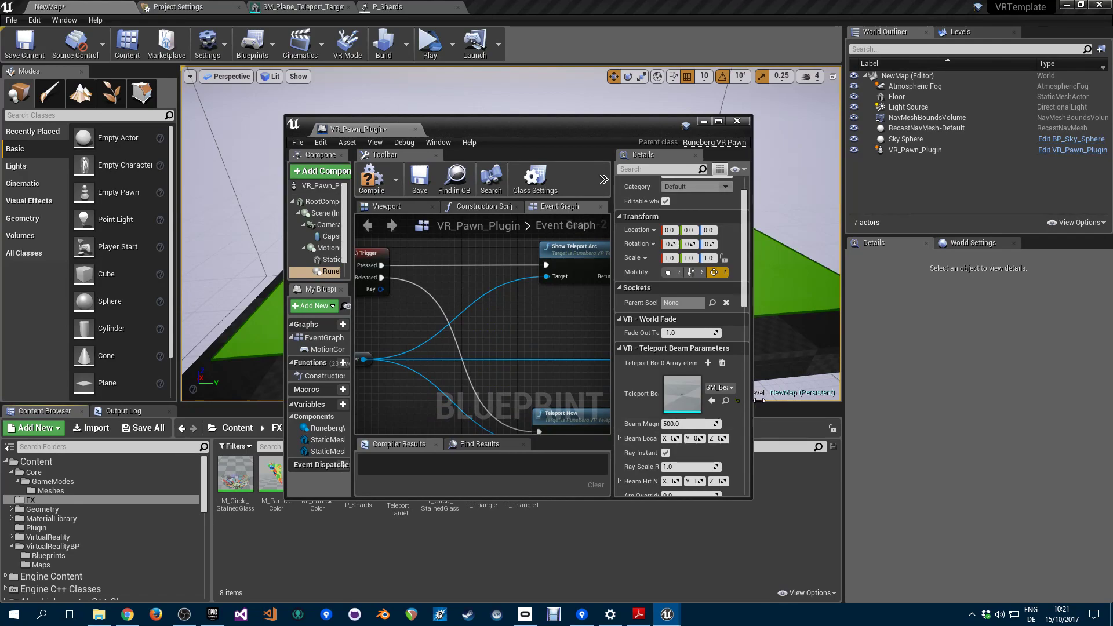
left_click_drag(752, 402, 865, 402)
left_click_drag(620, 124, 589, 74)
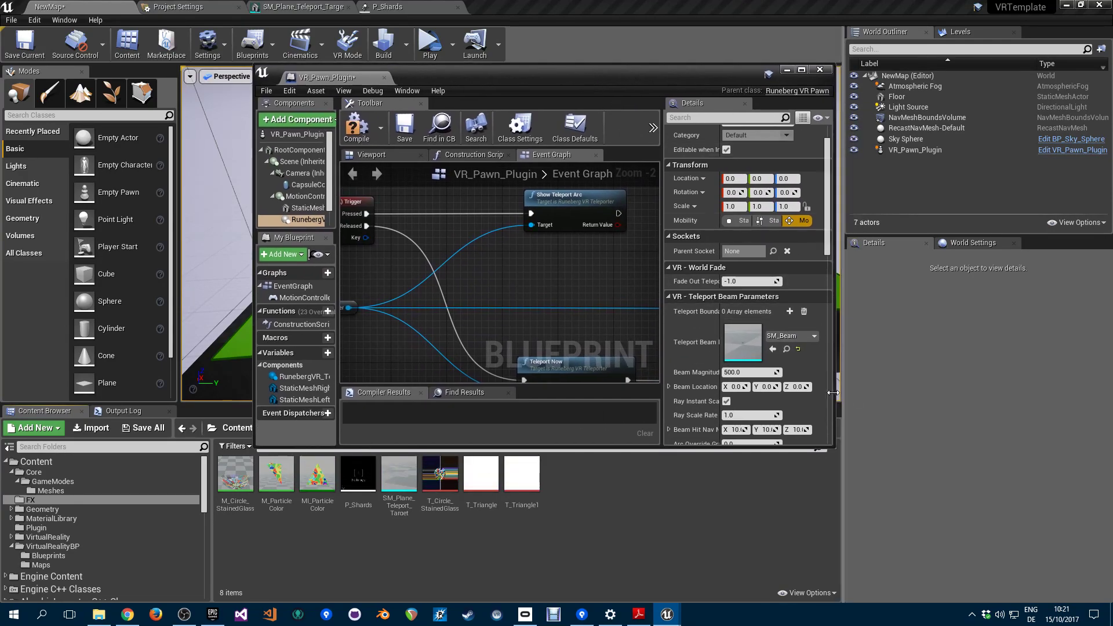
Locate the asset used as the teleporter's Teleport Target Mesh in the project content and open it for editing.
scroll(748, 371, "down", 2)
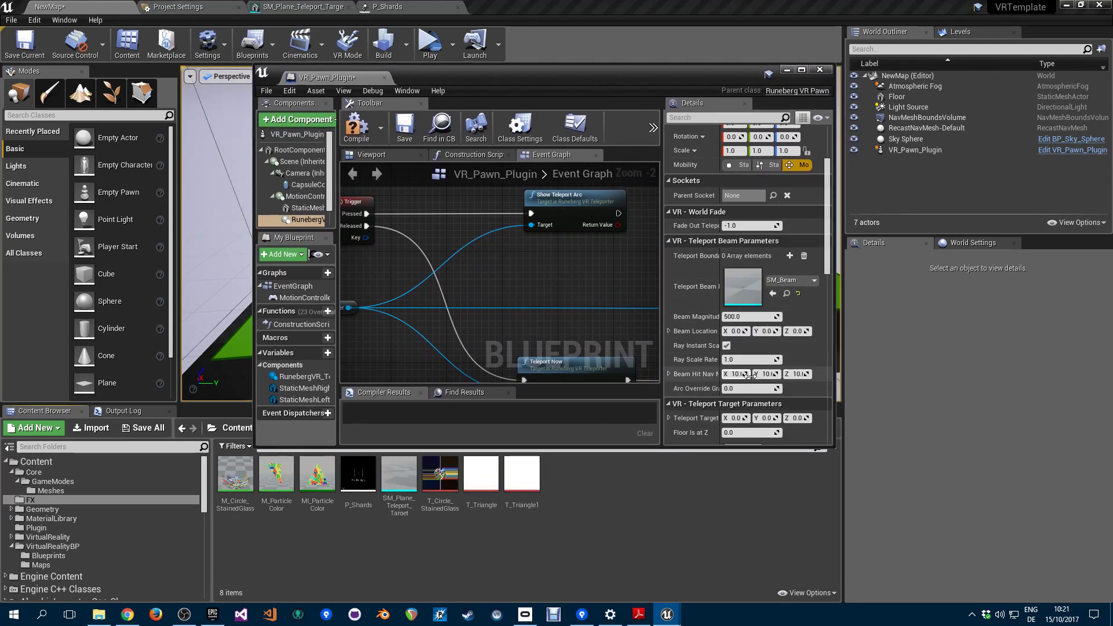
scroll(747, 344, "down", 2)
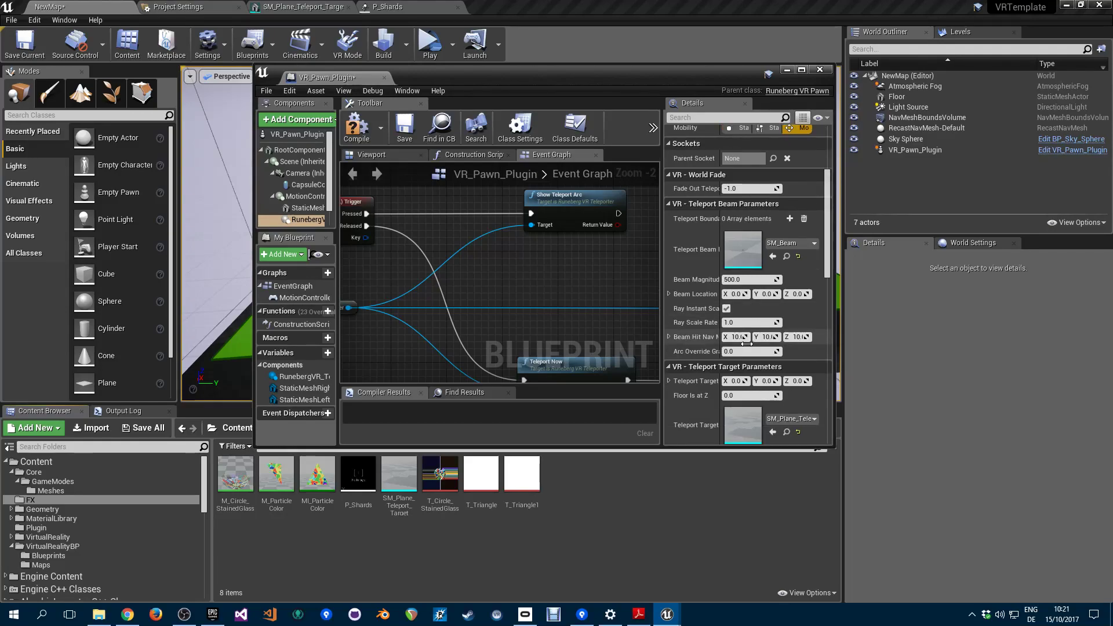
scroll(747, 343, "down", 2)
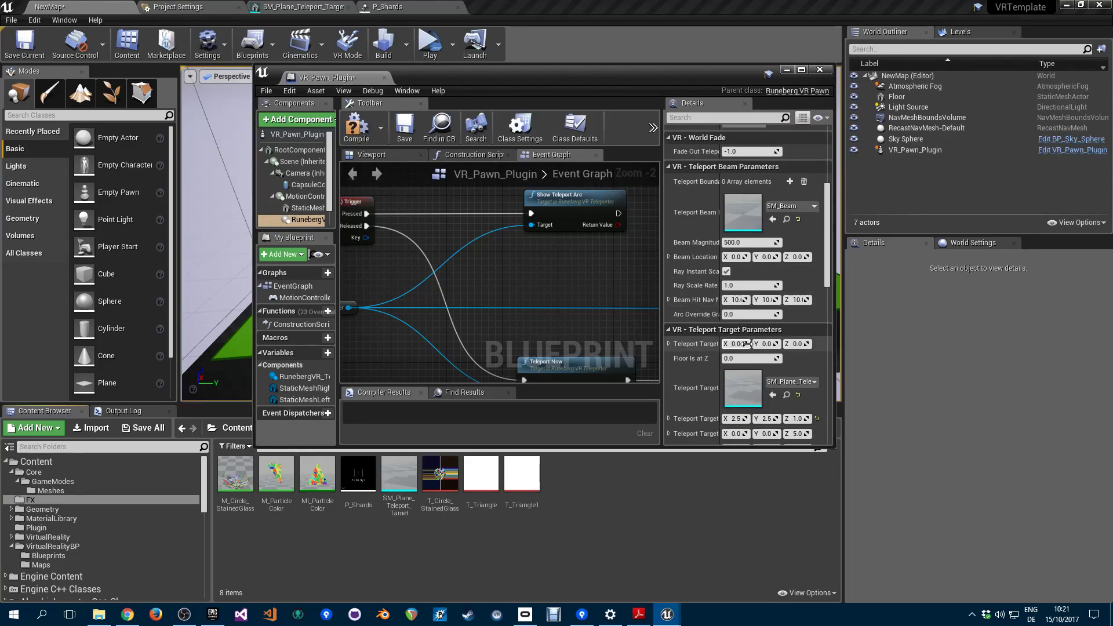
scroll(747, 344, "down", 1)
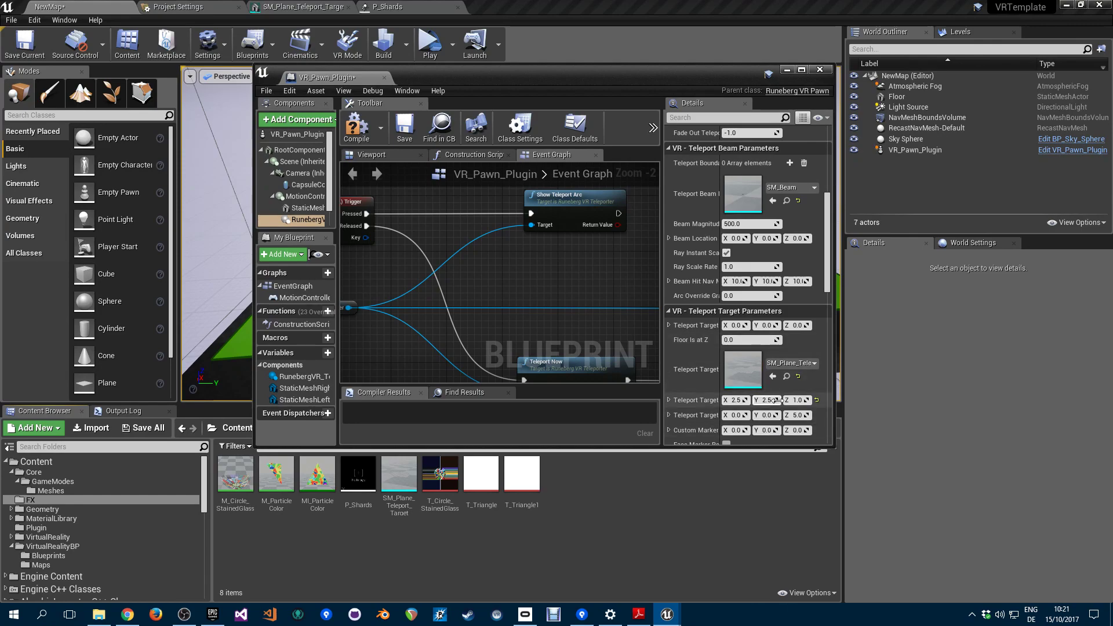
left_click(788, 377)
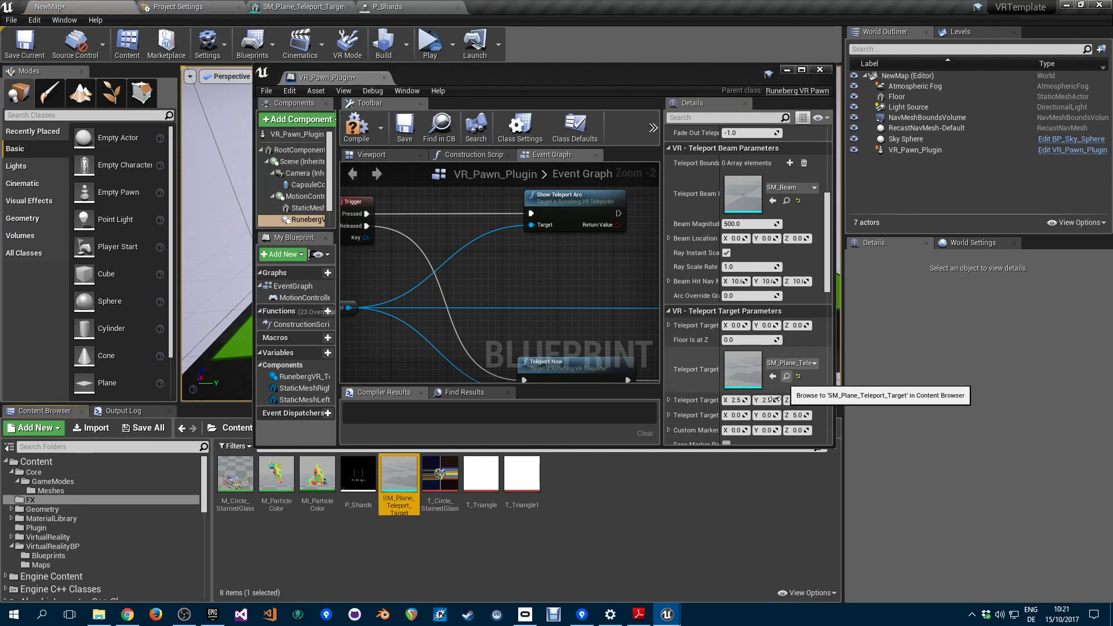
double_click(409, 497)
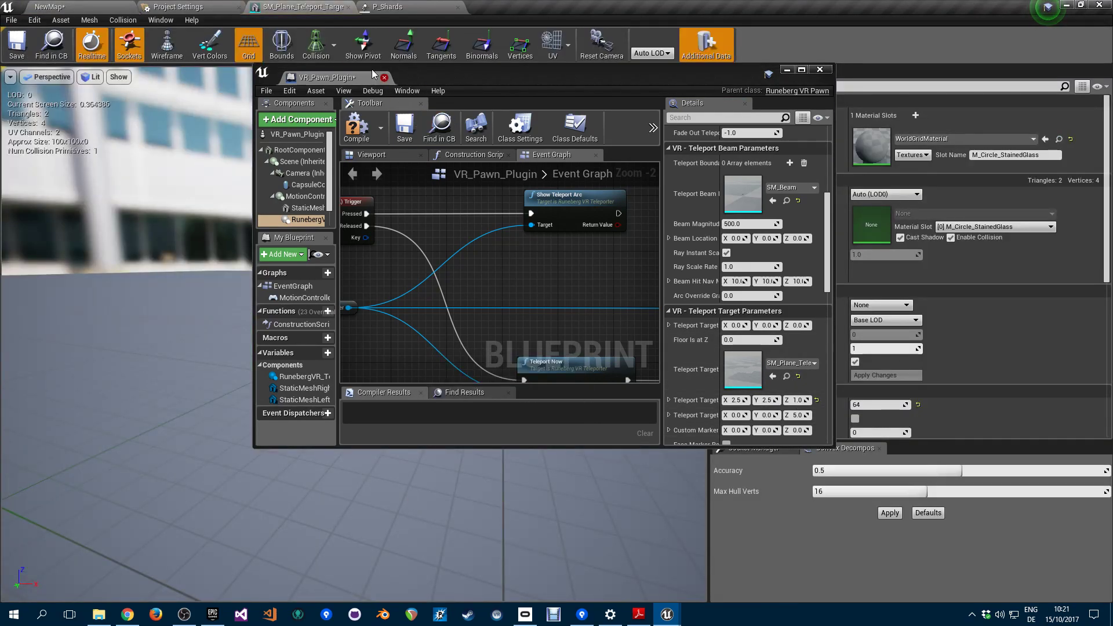
Close the blueprint window, detach the SM_Plane_Teleport_Target editor and assign M_Circle_StainedGlass to its material slot.
left_click(820, 70)
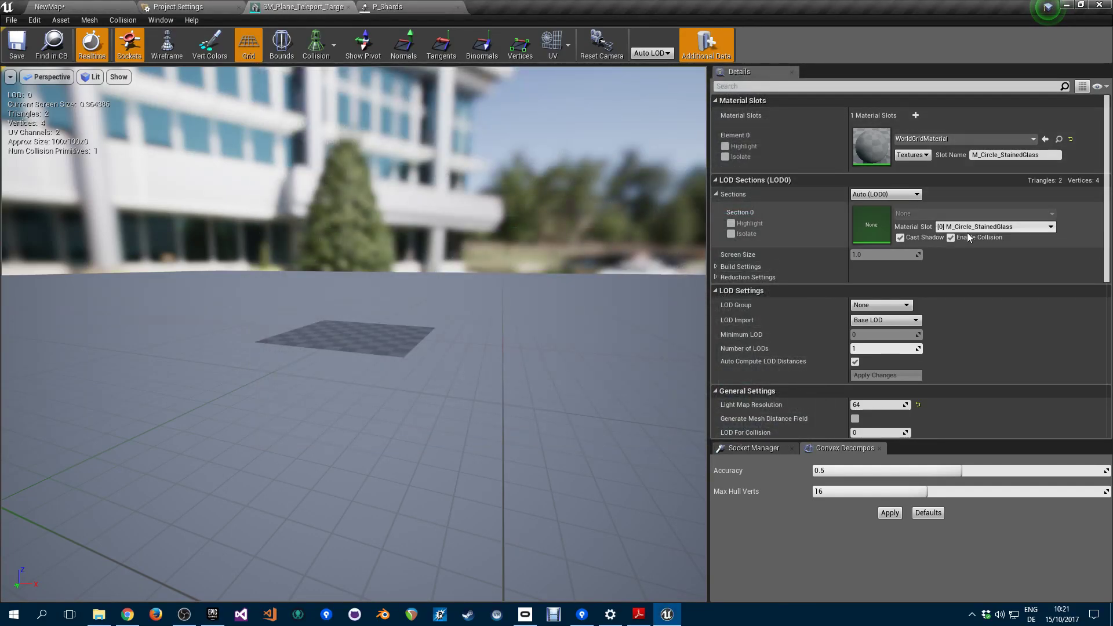
left_click_drag(295, 13, 345, 78)
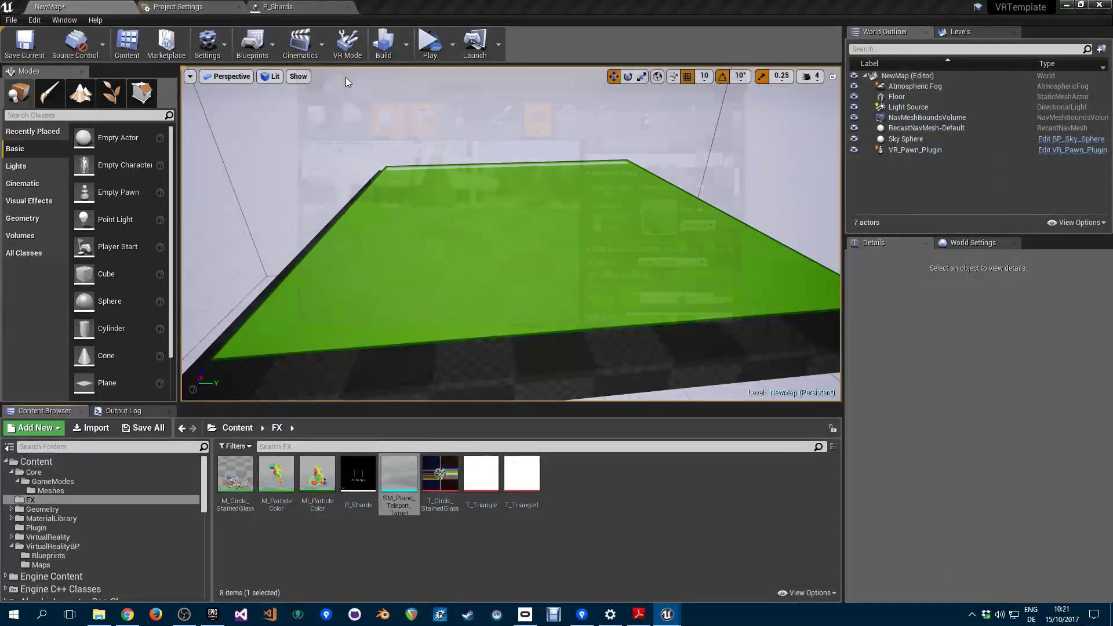
left_click_drag(236, 478, 694, 226)
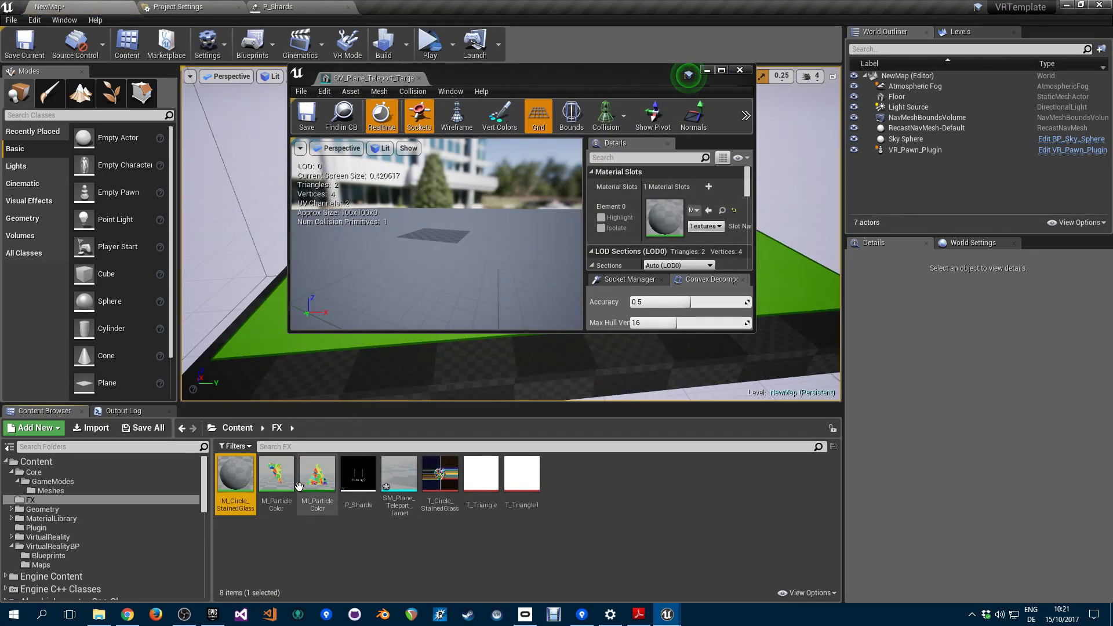
Open the M_Circle_StainedGlass material, examine its node graph, and return to the NewMap level.
double_click(236, 481)
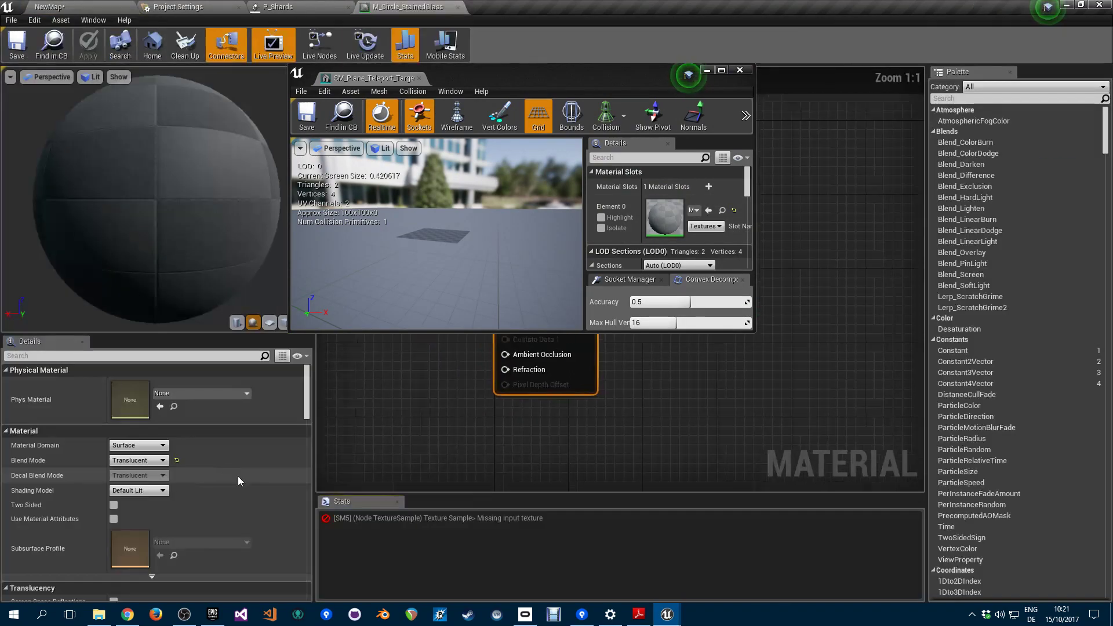
scroll(225, 523, "down", 3)
scroll(225, 523, "up", 3)
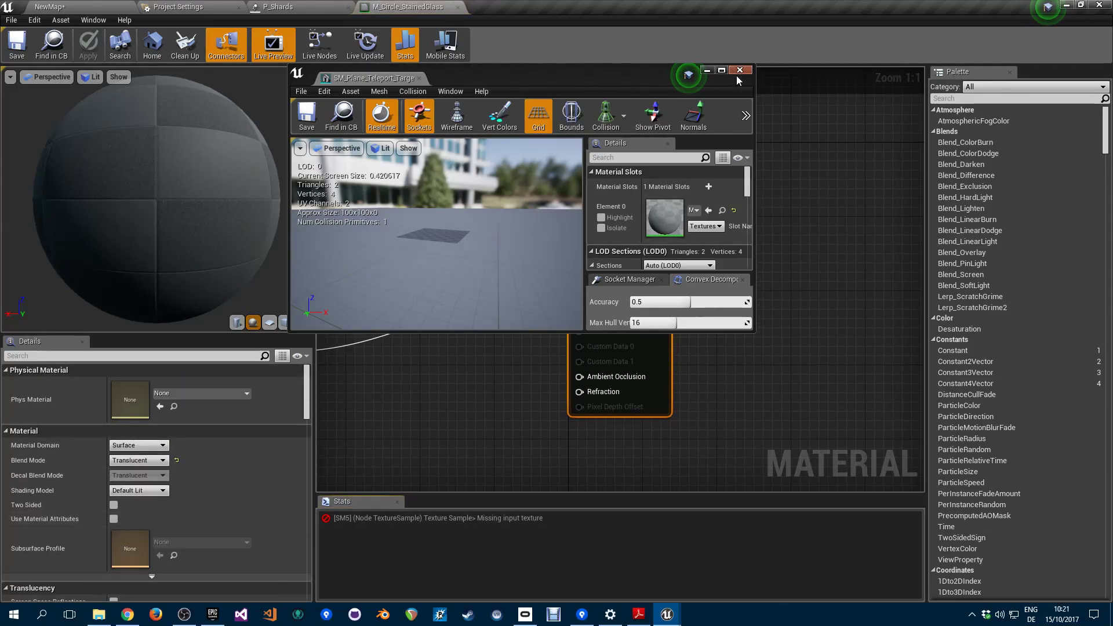
left_click(50, 7)
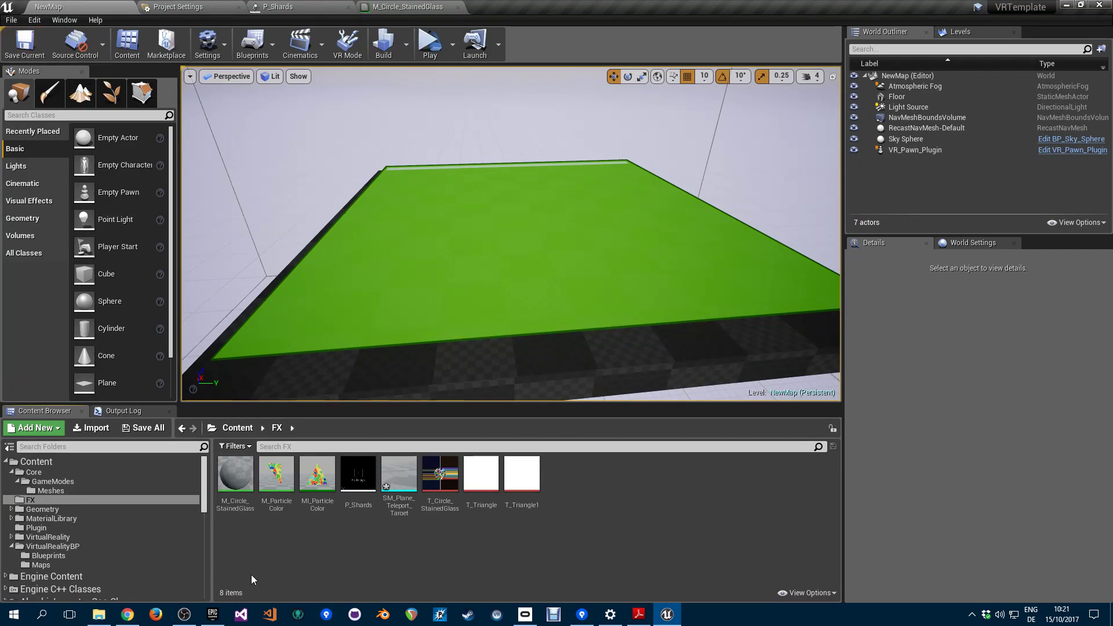
left_click(272, 7)
left_click(178, 7)
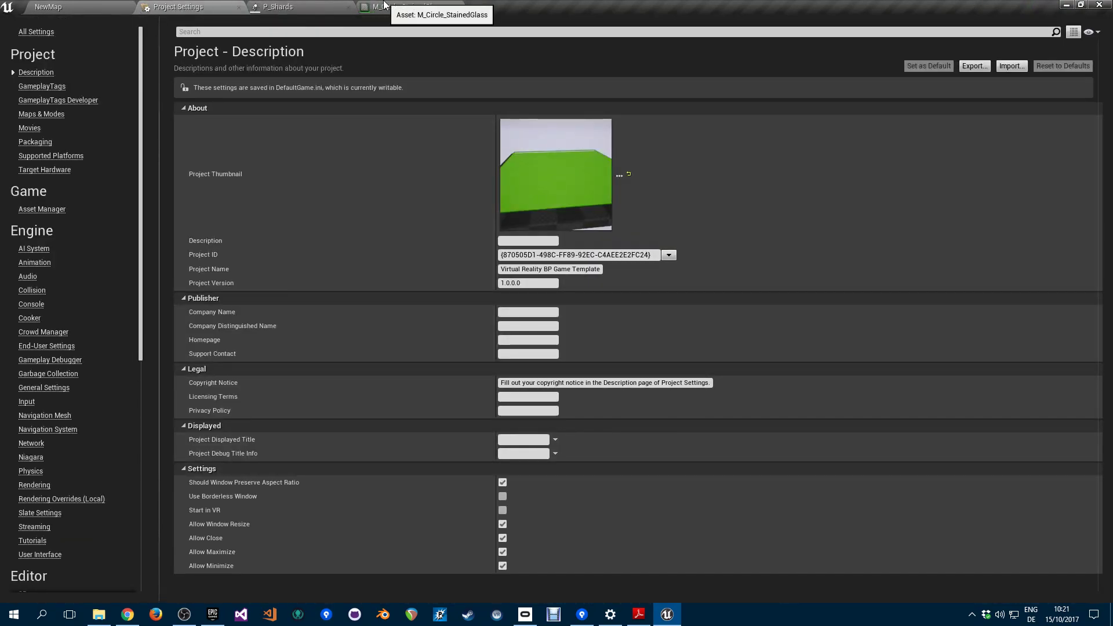
left_click(408, 6)
left_click(67, 5)
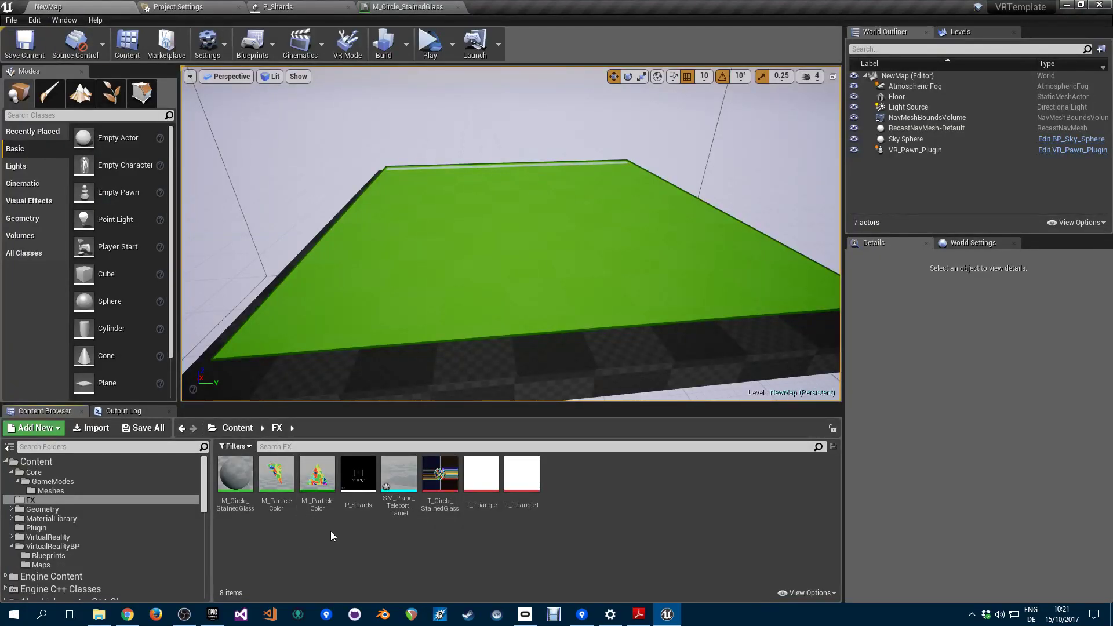
Search the whole project content for "pawn" and open the VR_Pawn_Plugin blueprint.
left_click(36, 462)
left_click(273, 446)
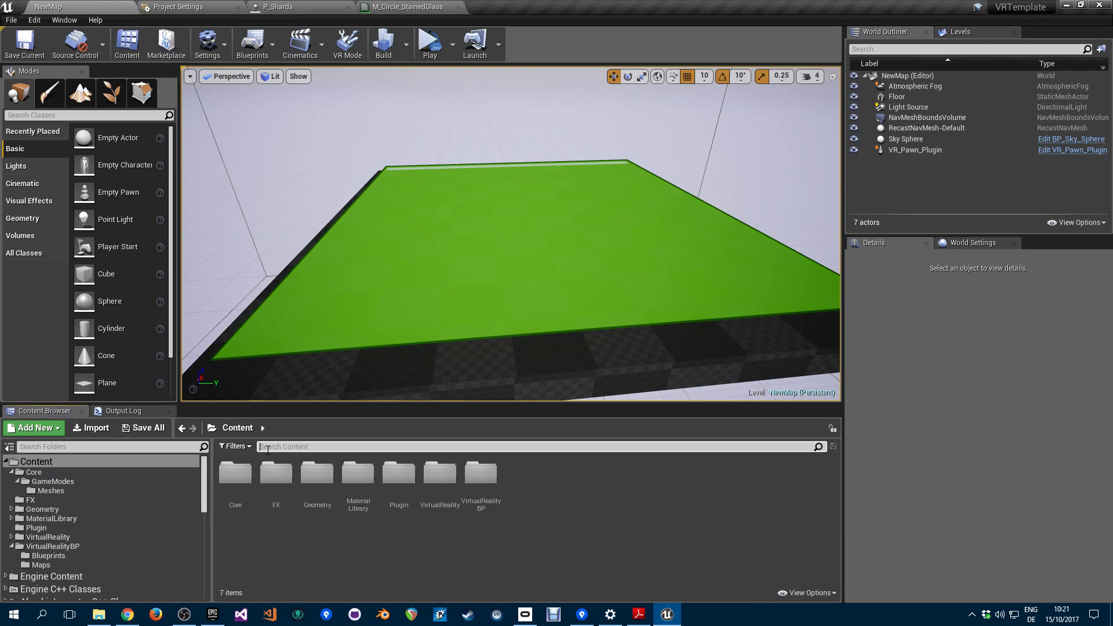
type("pawn")
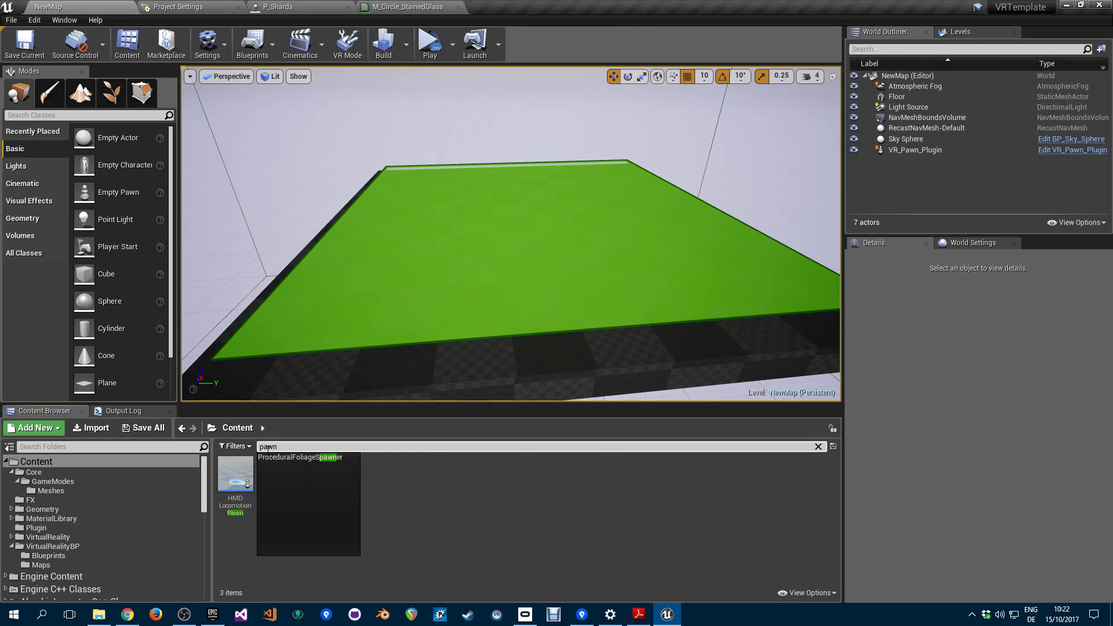
left_click(422, 535)
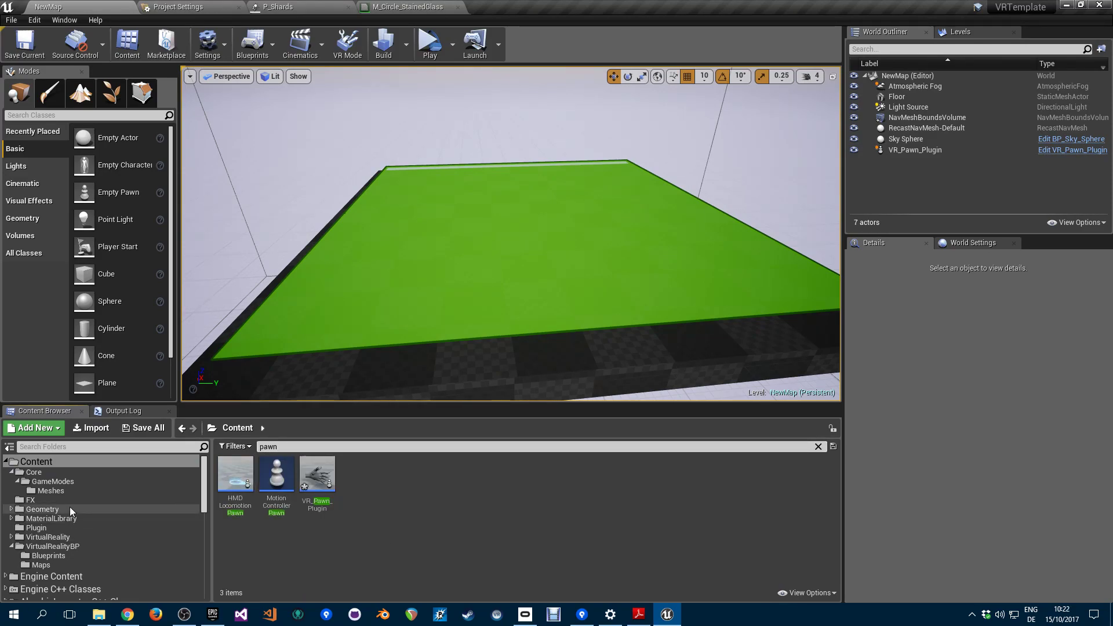
double_click(313, 490)
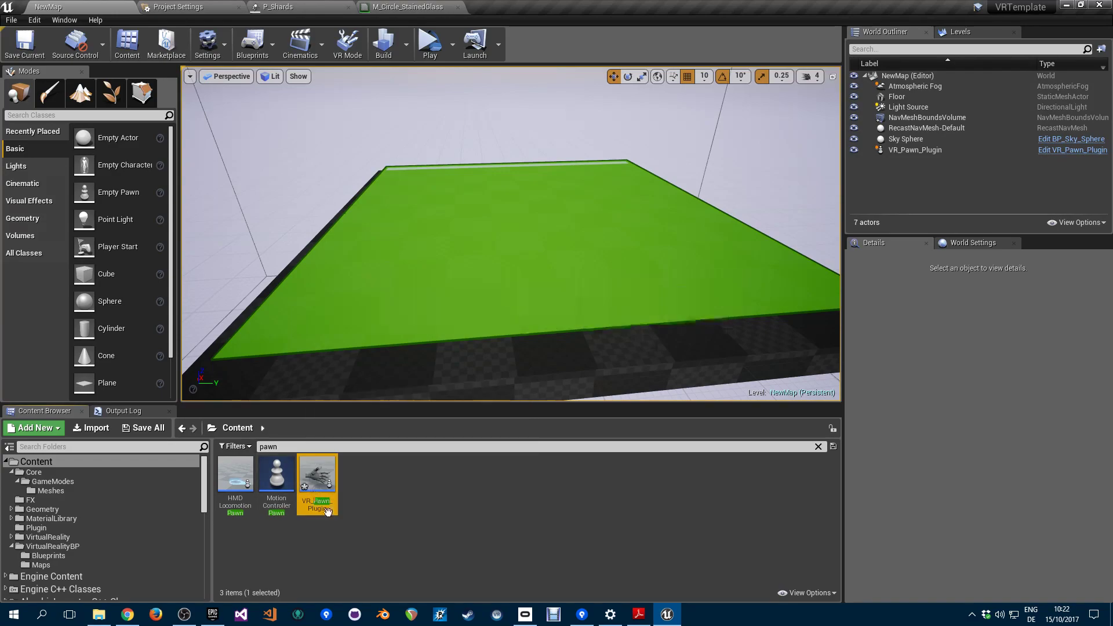
Review the RunebergVR_Teleporter component's beam and target parameters and compile the VR_Pawn_Plugin blueprint.
left_click(65, 149)
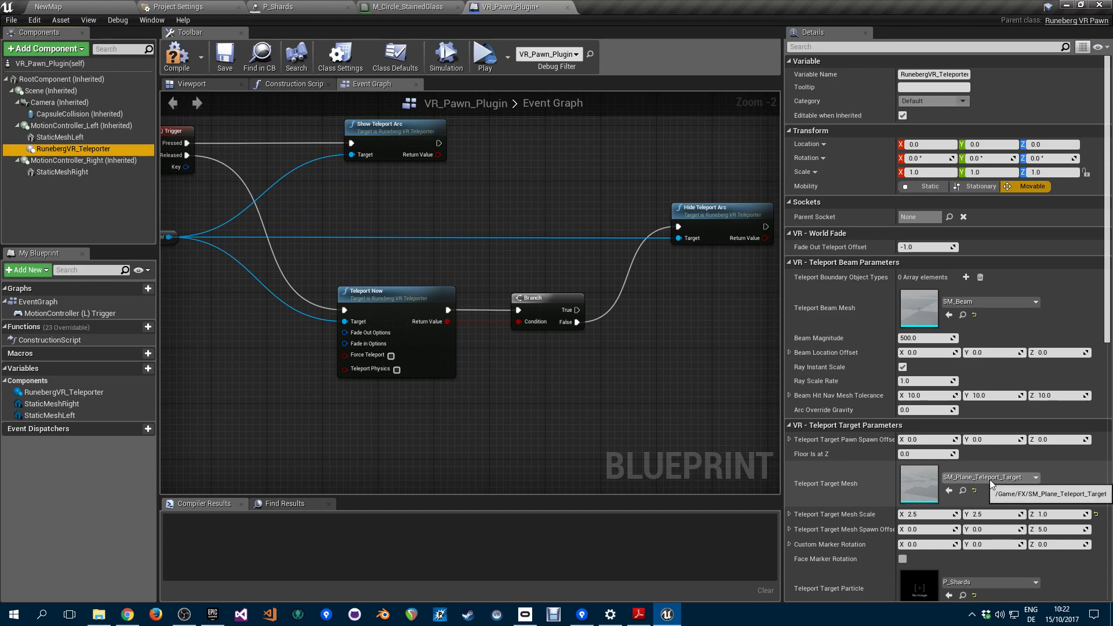
scroll(935, 505, "down", 2)
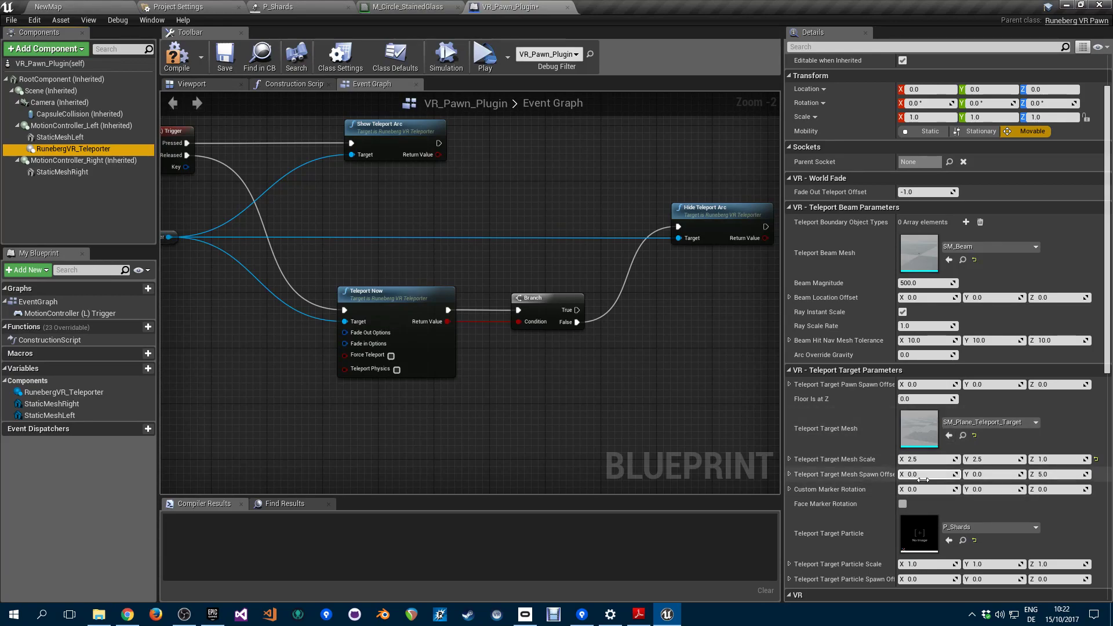
scroll(928, 458, "down", 3)
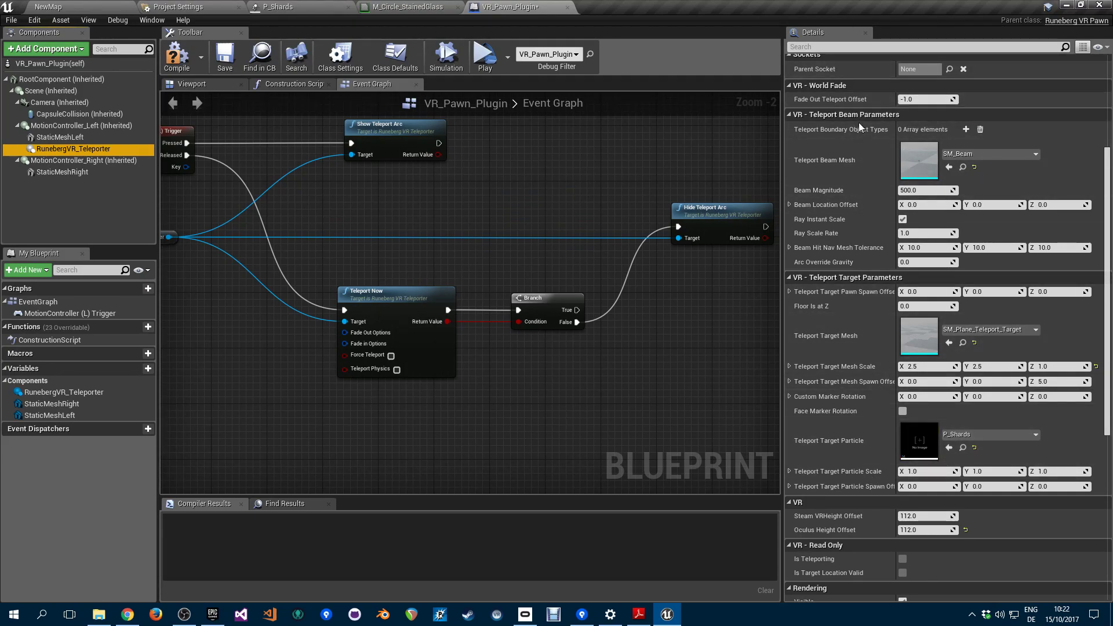
left_click(179, 46)
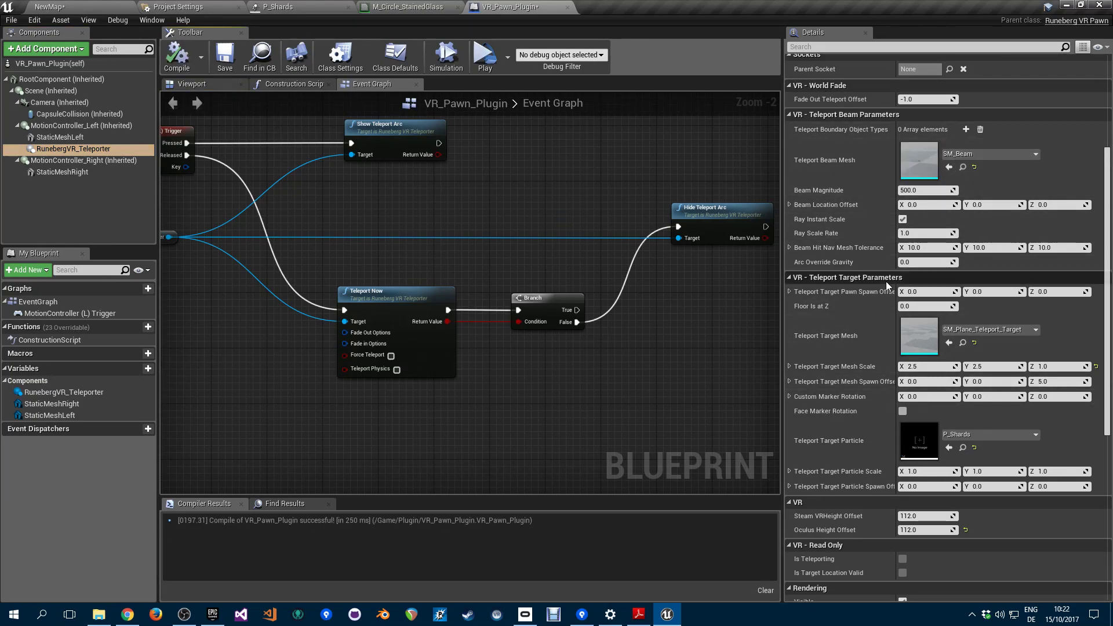
left_click(196, 85)
left_click(394, 85)
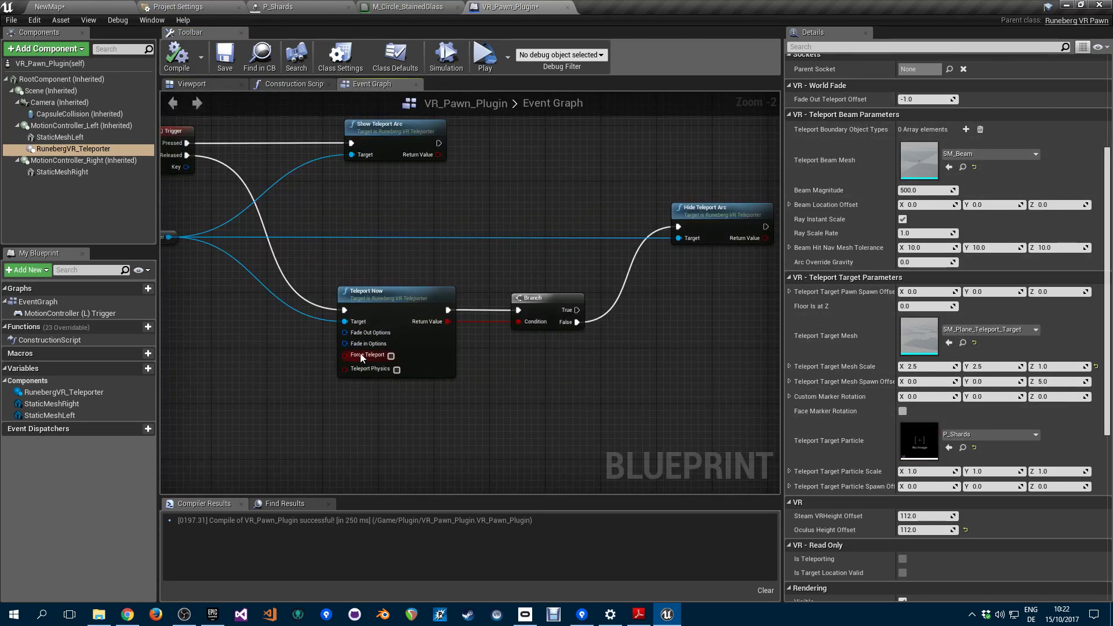
Return to the NewMap level and switch to the VRStream1.pdf presentation in Adobe Reader.
left_click(88, 5)
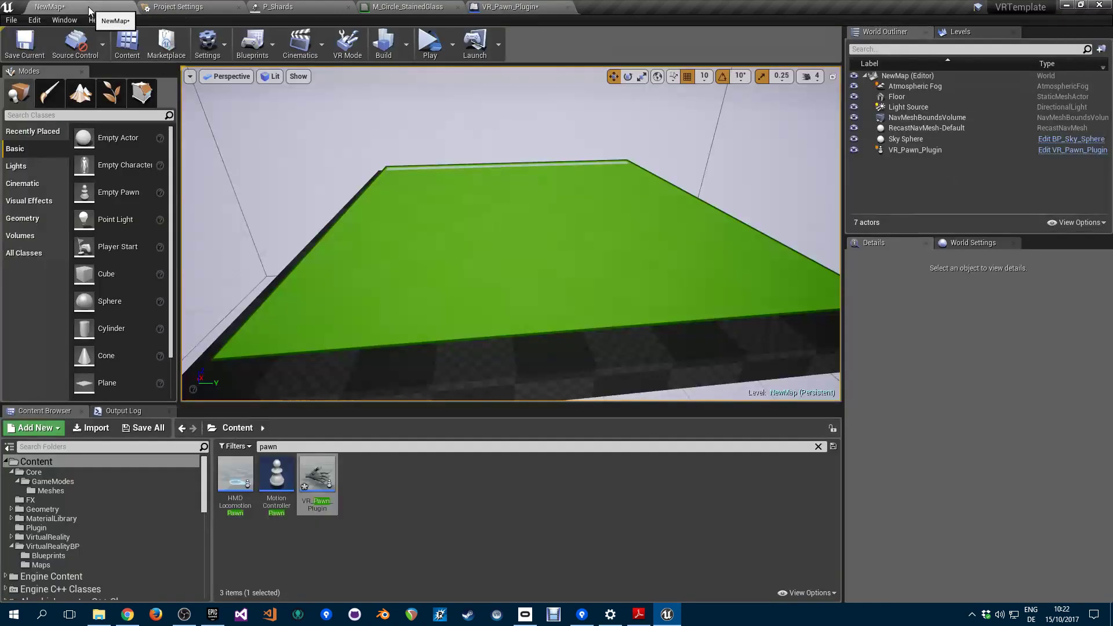
left_click(430, 507)
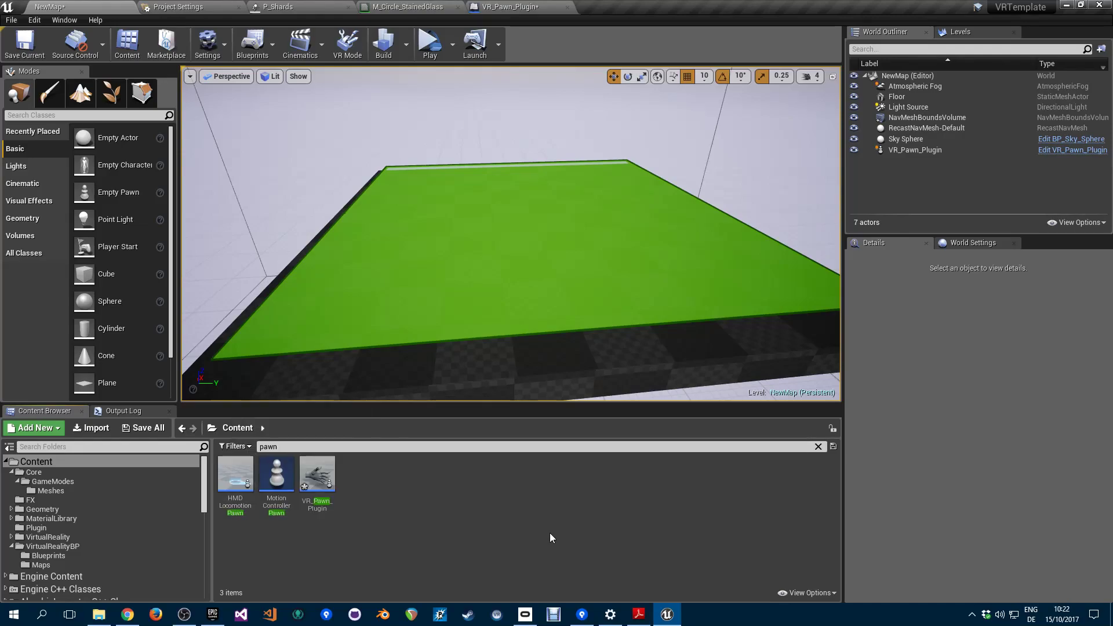
left_click(637, 616)
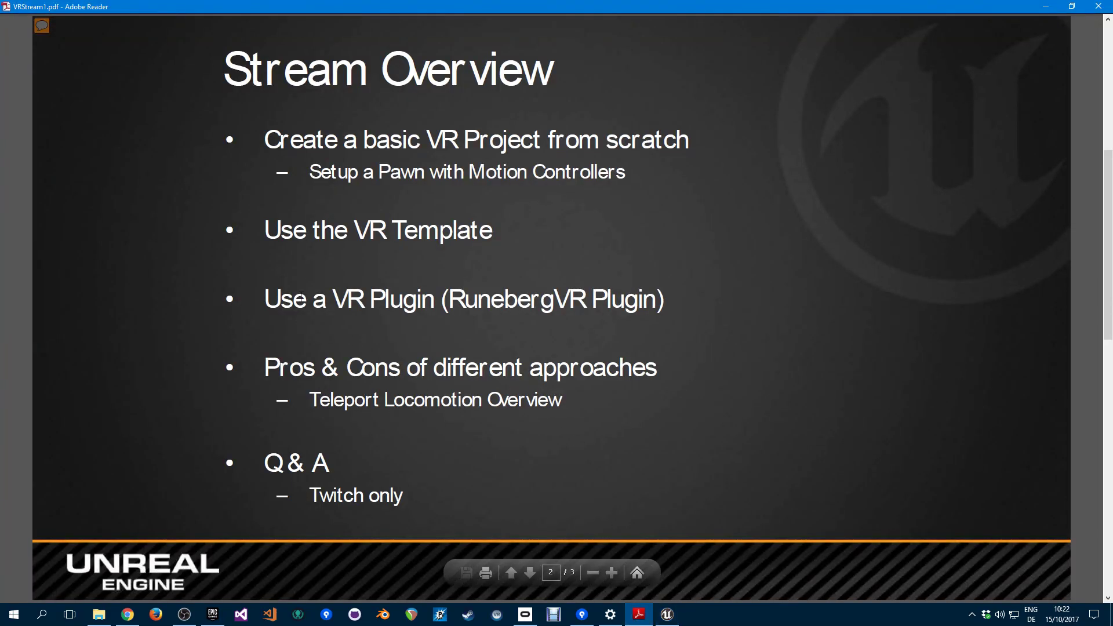